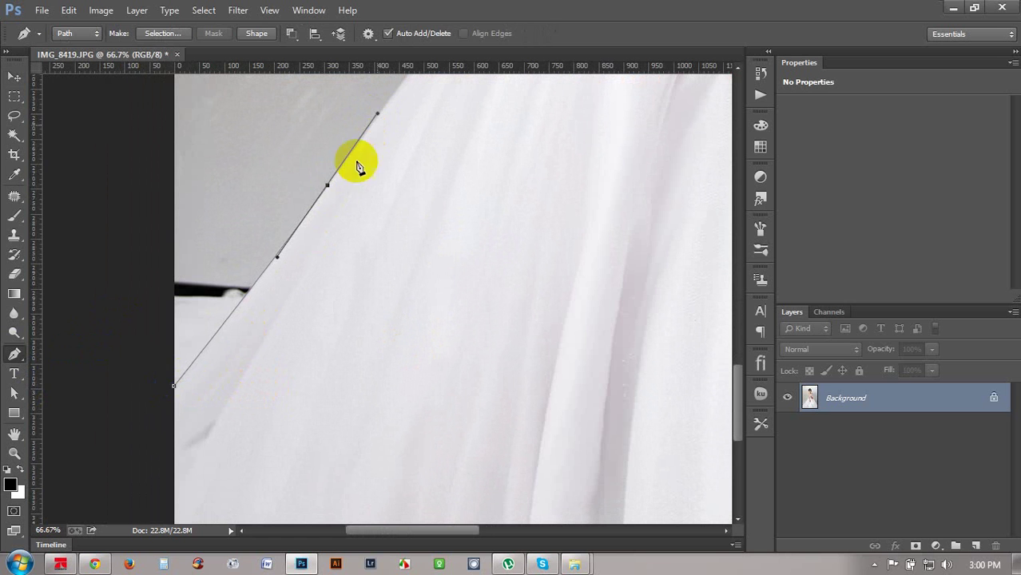
- Extend the Pen tool path up the left edge of the white skirt from near the hem toward the waist
key("ctrl+z")
left_click_drag(471, 99, 382, 337)
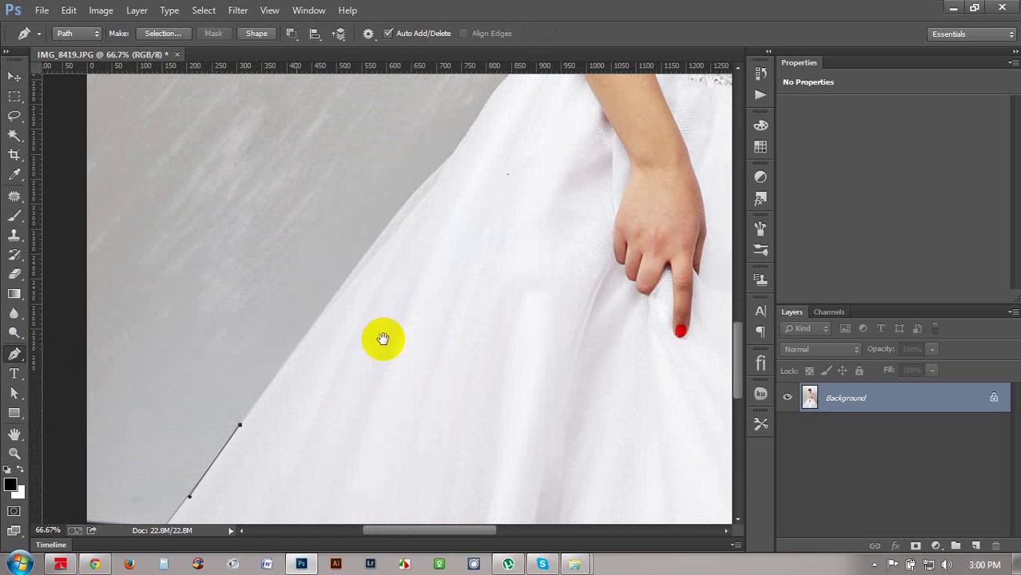
left_click_drag(353, 271, 324, 373)
left_click(352, 271, "alt")
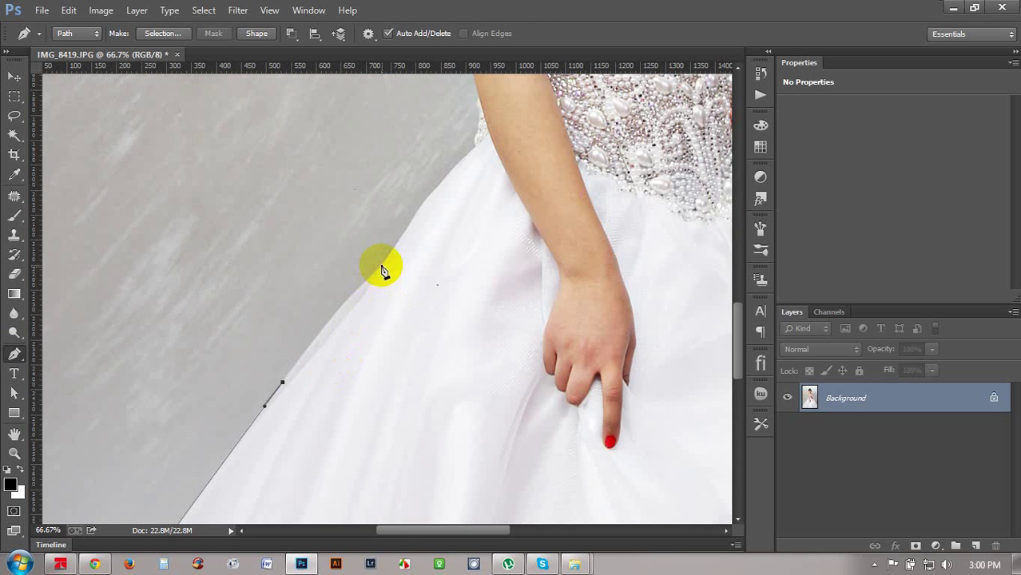
left_click_drag(382, 264, 424, 228)
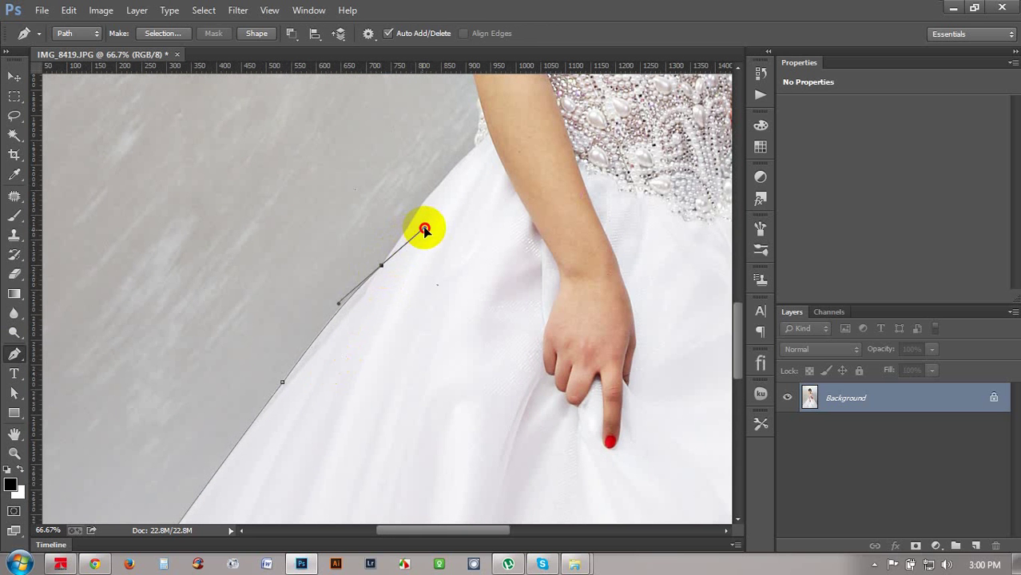
left_click(382, 266, "alt")
left_click_drag(413, 286, 321, 355)
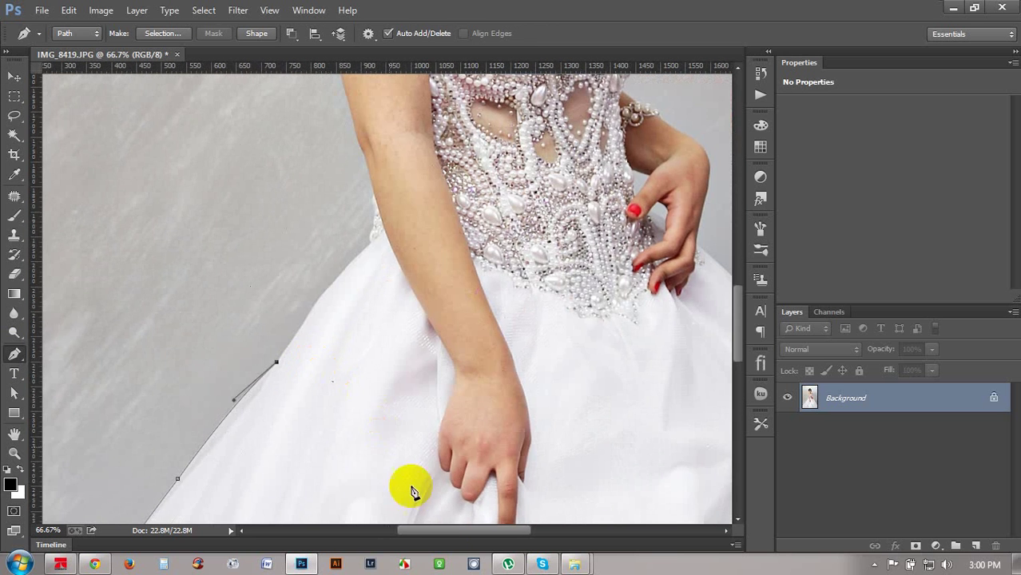
- Switch to File Explorer and look through the dress photos and their file details in the dress 15 files folder
mouse_move(582, 559)
left_click(531, 509)
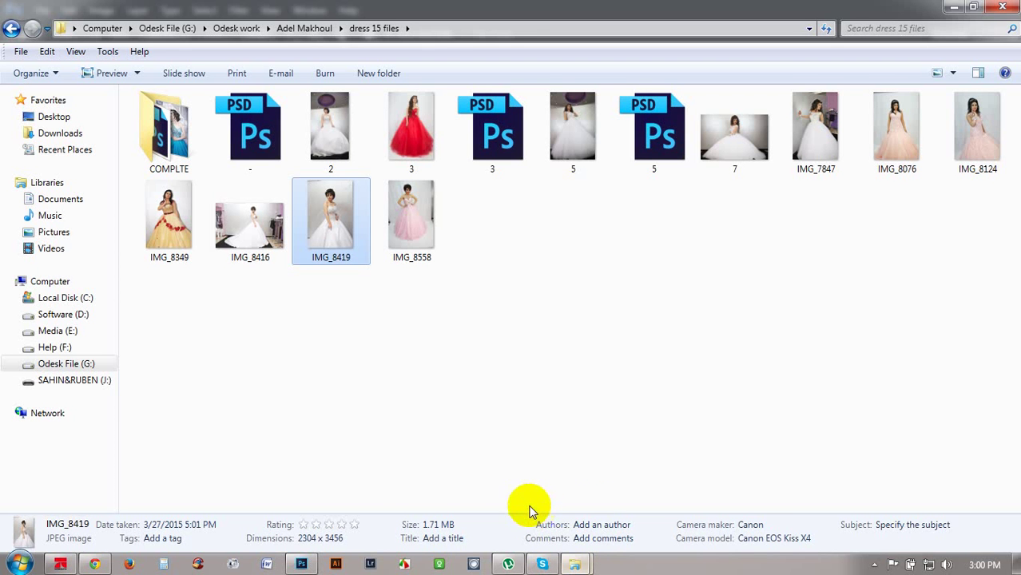
left_click(769, 538)
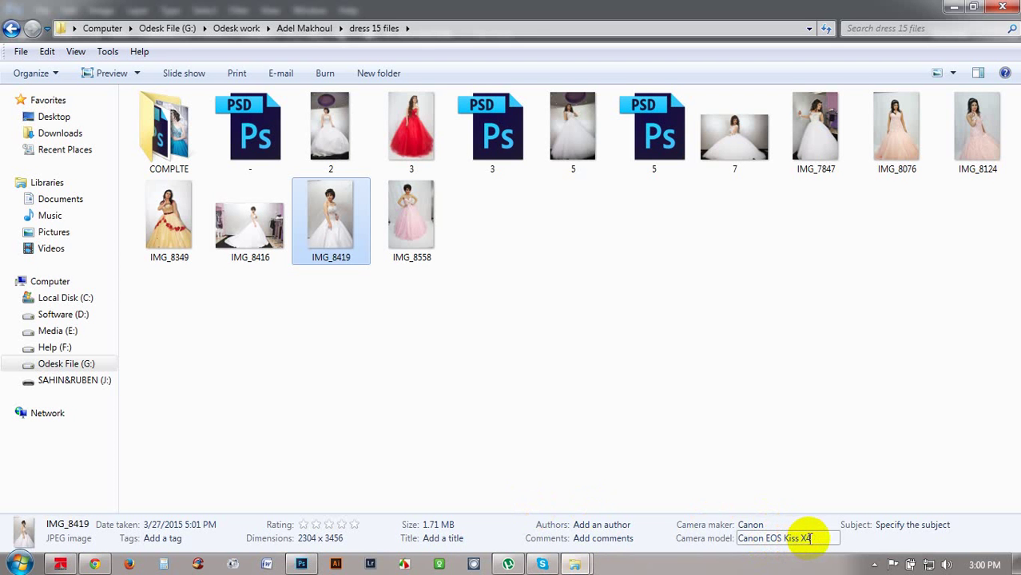
left_click(809, 495)
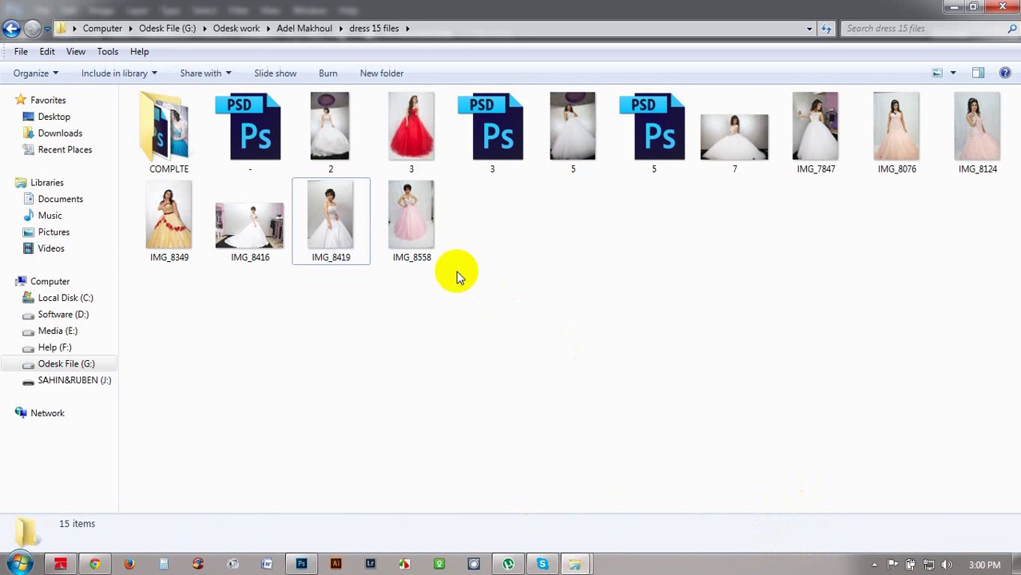
left_click(425, 236)
left_click(320, 229)
left_click(270, 238)
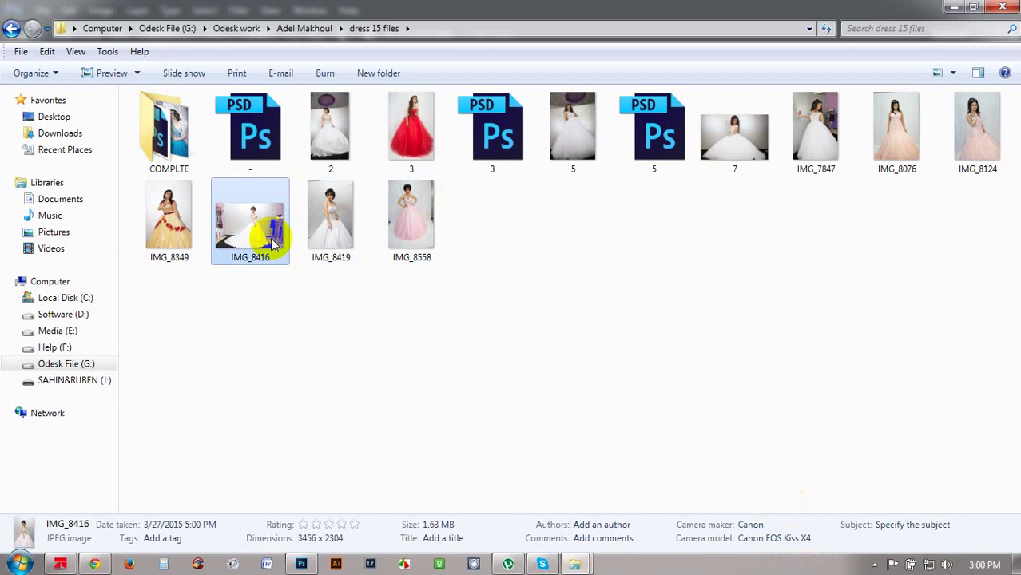
left_click(879, 153)
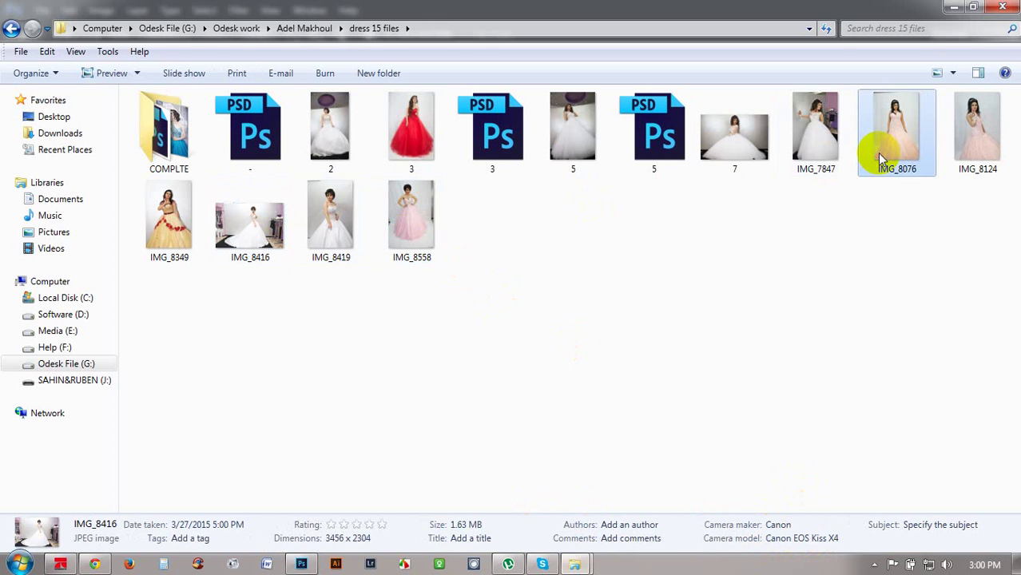
left_click(825, 146)
left_click(753, 142)
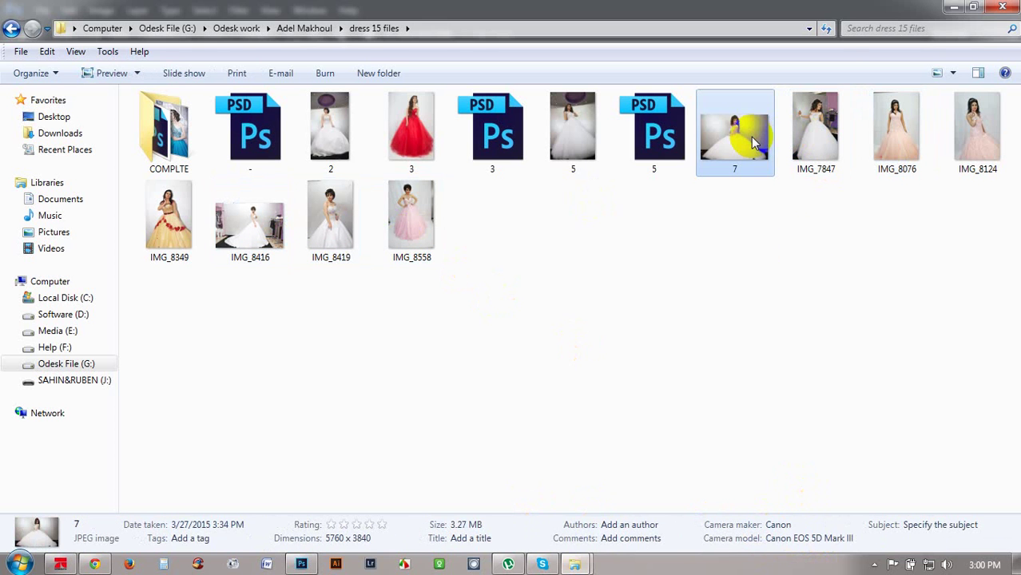
left_click(953, 11)
- Continue the path along the top of the skirt and up the beaded waist edge to the left forearm
scroll(531, 262, "up", 1)
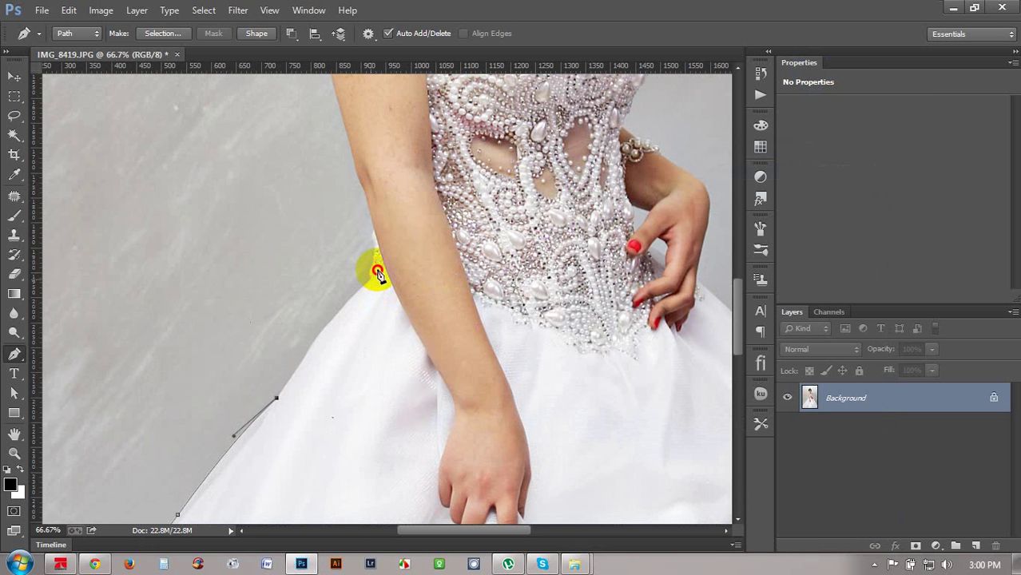
left_click_drag(370, 279, 412, 242)
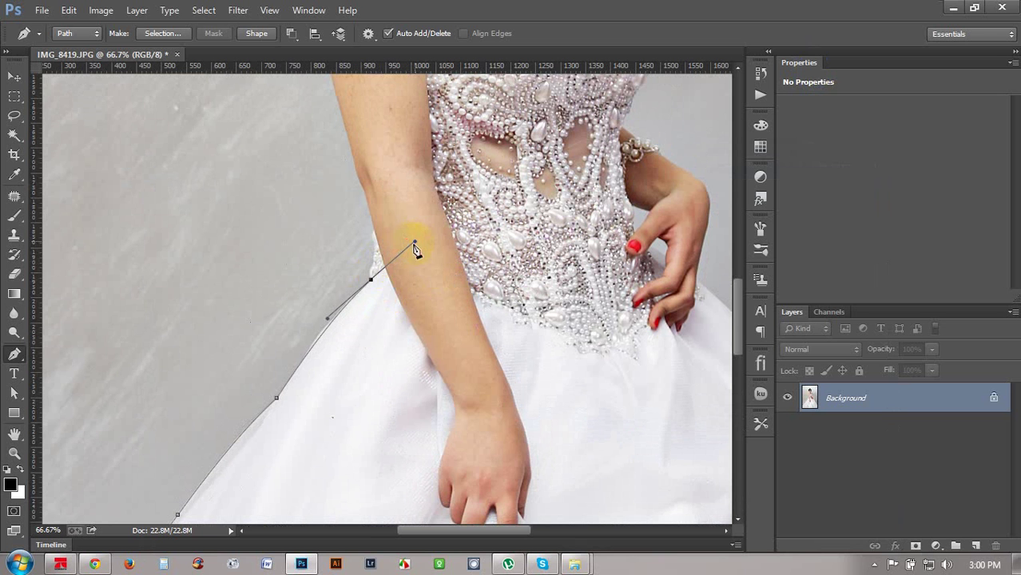
left_click_drag(373, 284, 373, 253)
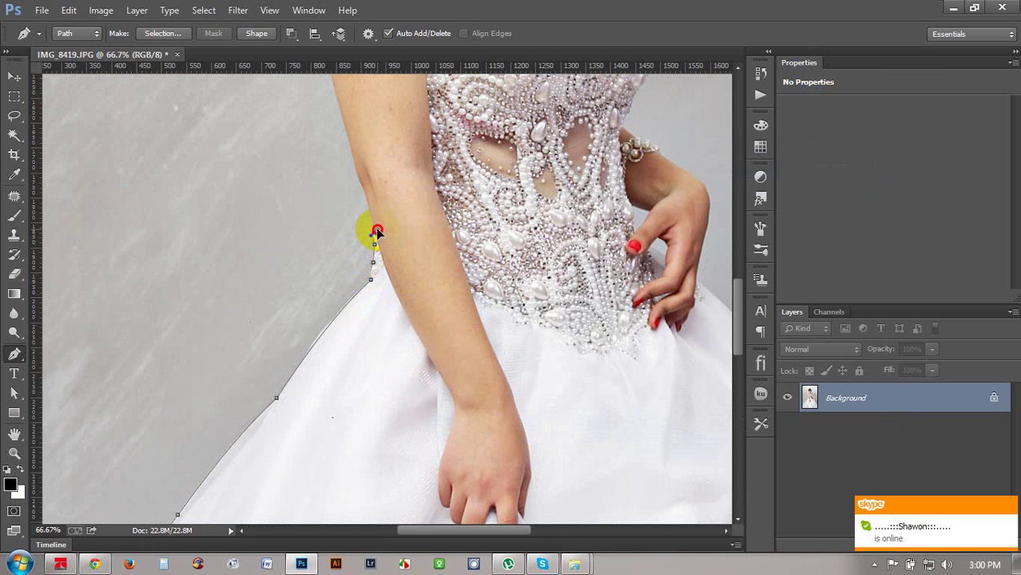
- Trace the outer edge of the left arm from the forearm past the elbow to the upper arm
scroll(375, 237, "up", 2)
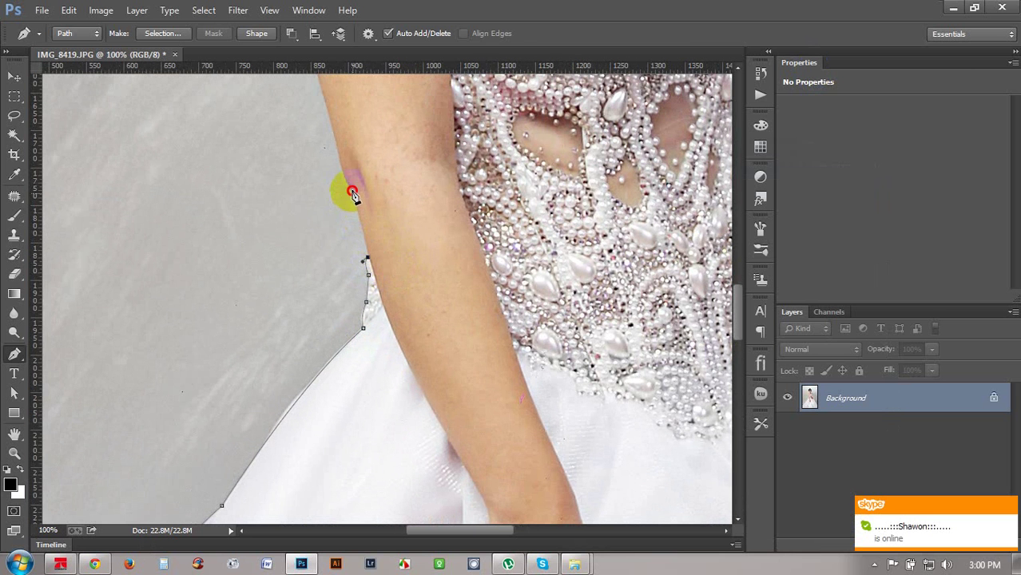
left_click(353, 195)
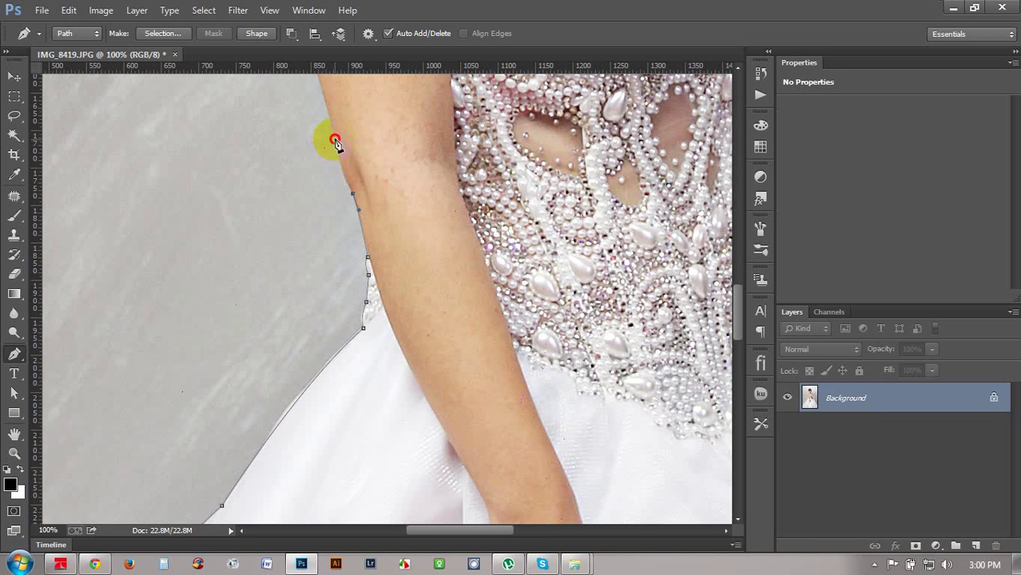
left_click_drag(336, 141, 328, 120)
left_click_drag(388, 108, 434, 334)
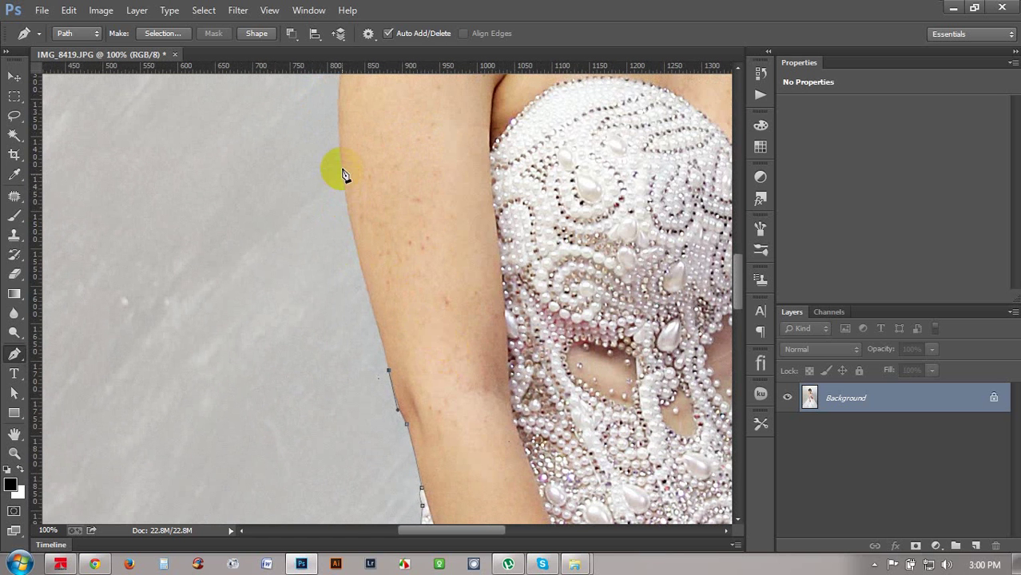
left_click_drag(342, 165, 339, 107)
- Curve the path up the left upper arm and around the shoulder
scroll(388, 326, "up", 5)
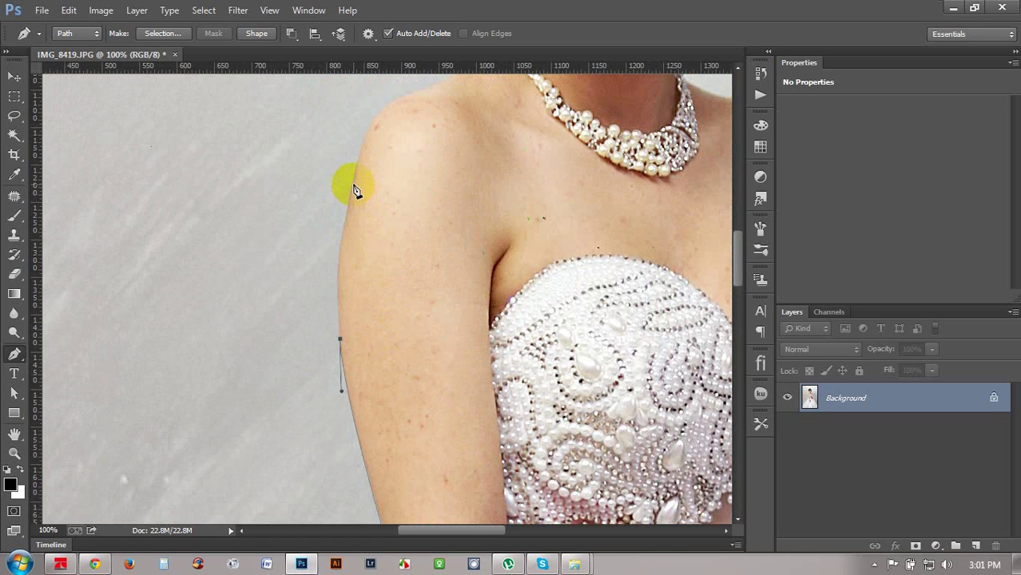
left_click_drag(356, 178, 377, 98)
left_click(352, 183, "alt")
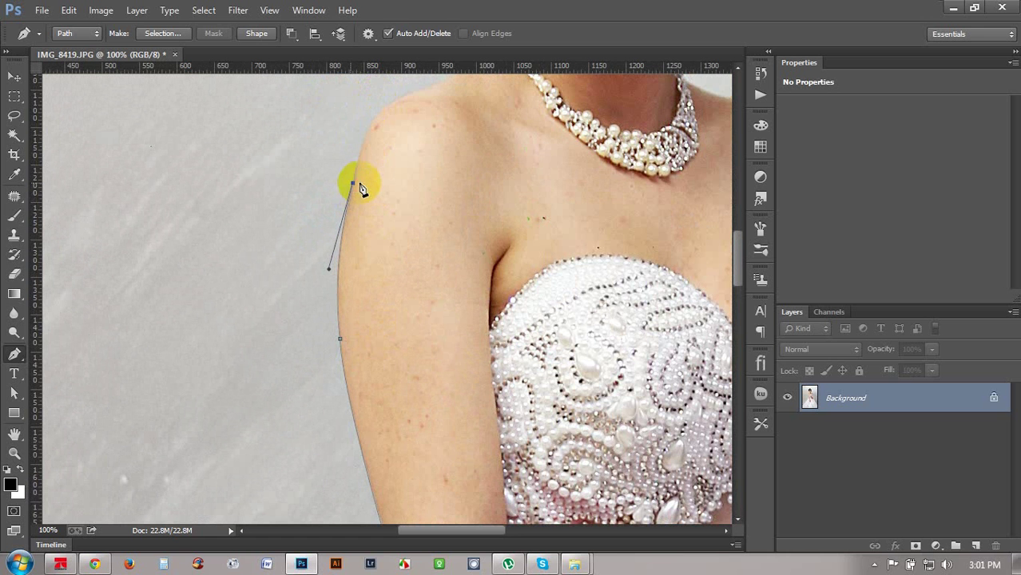
scroll(389, 142, "up", 1)
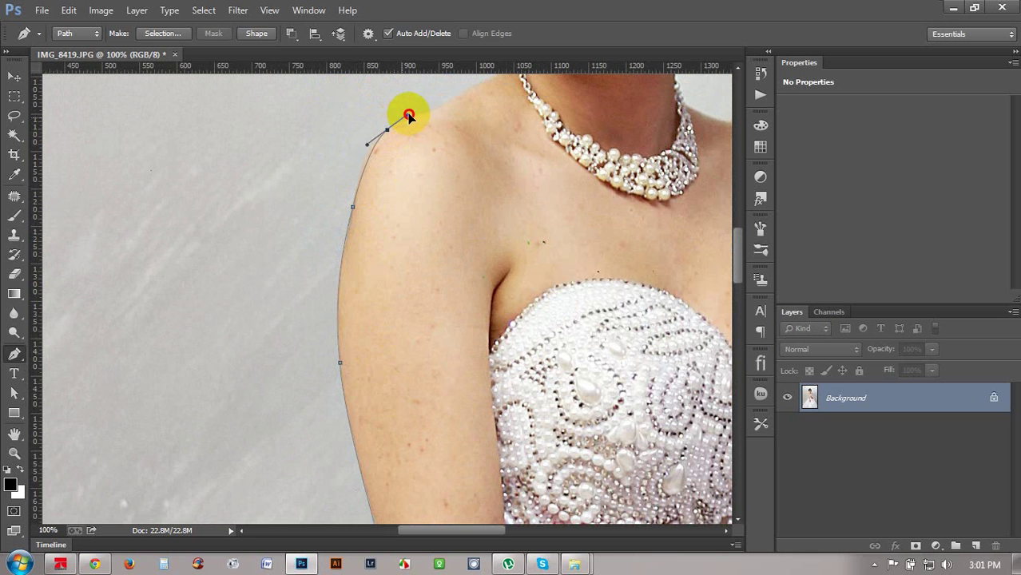
left_click_drag(408, 116, 372, 308)
left_click(389, 132, "alt")
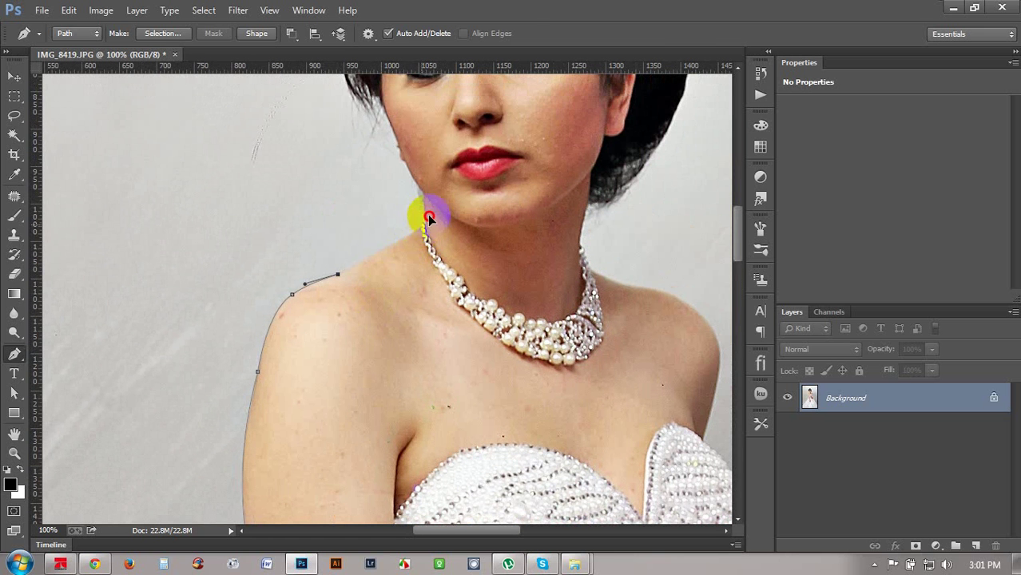
- Carry the path from the left shoulder to the necklace, then up the neck and along the jaw and cheek
left_click(423, 227)
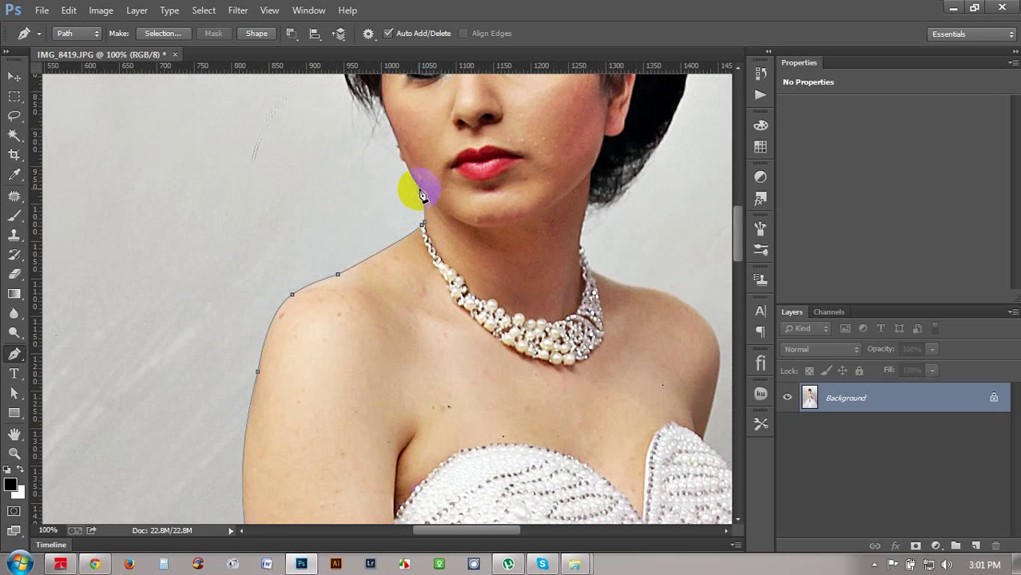
scroll(444, 332, "up", 3)
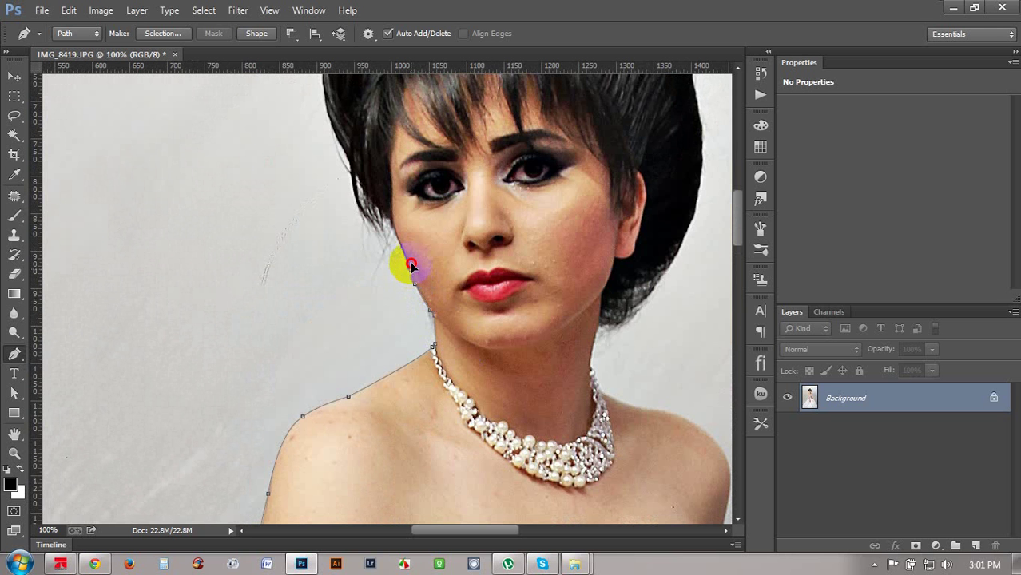
scroll(413, 264, "up", 1)
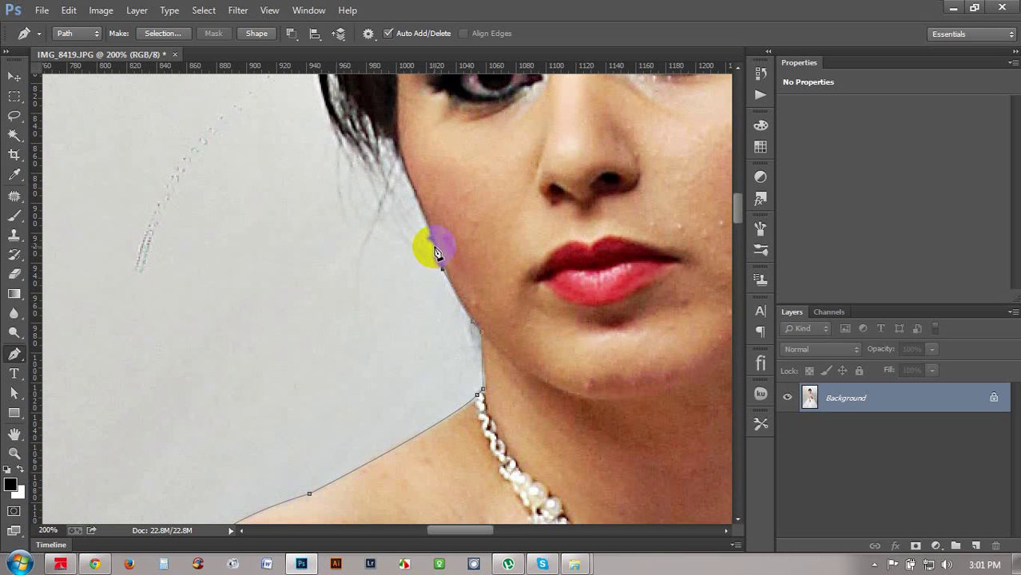
left_click_drag(436, 231, 438, 246)
left_click(431, 237)
- Trace from the cheek across the side strands and up the left outline of the hair
left_click_drag(418, 147, 479, 344)
left_click(374, 226)
left_click_drag(374, 227, 355, 156)
left_click(375, 228, "alt")
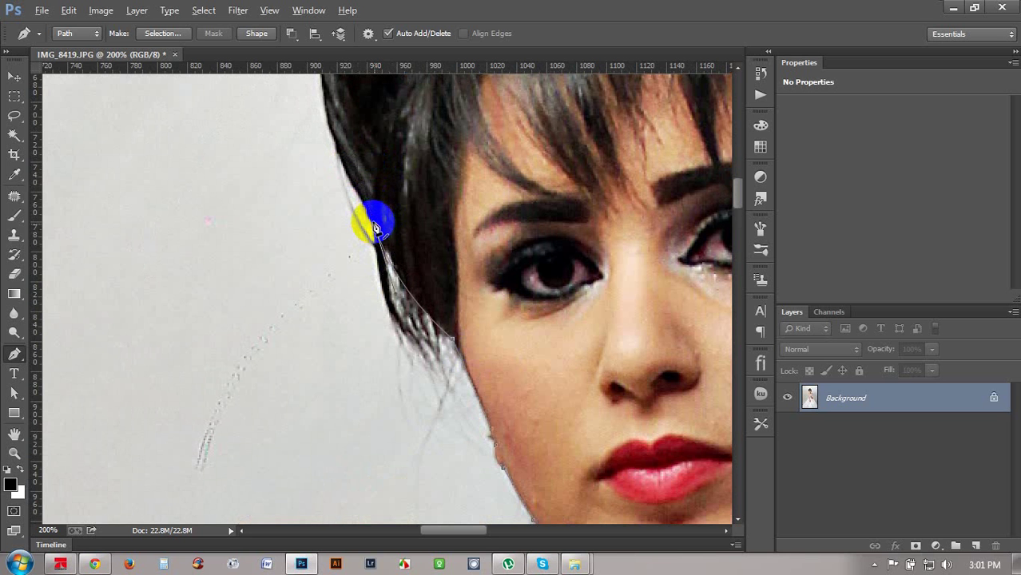
left_click_drag(354, 82, 394, 244)
left_click(369, 189)
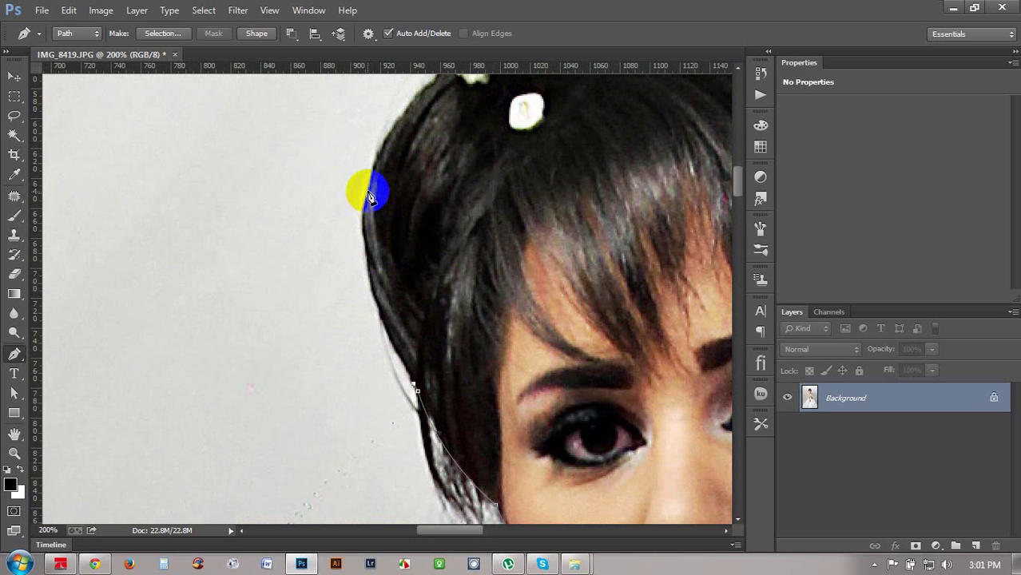
left_click_drag(370, 181, 394, 107)
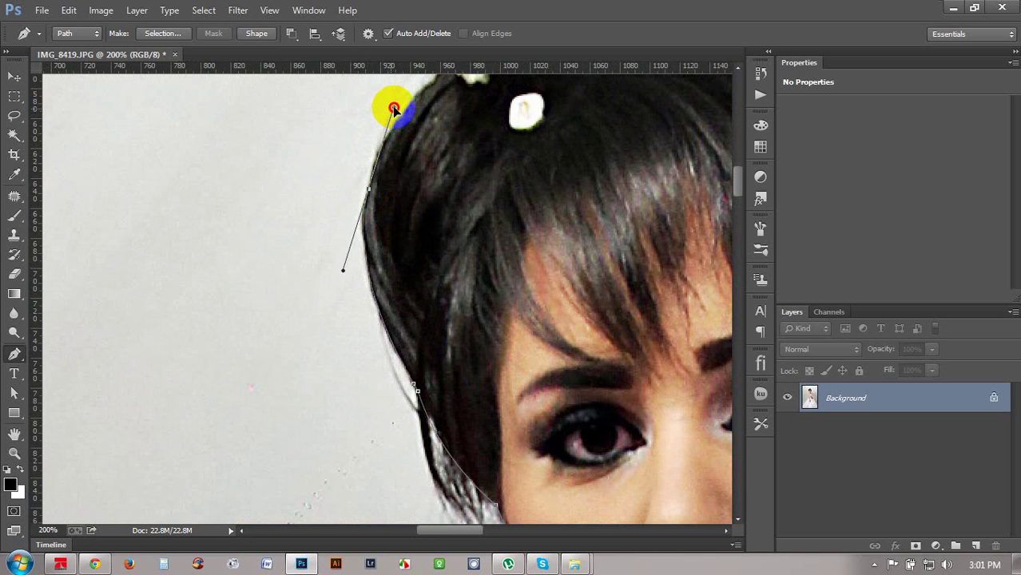
left_click(370, 191, "alt")
- Extend the path along the upper left hair outline, past the white flowers to the raised top section
left_click_drag(413, 176, 365, 294)
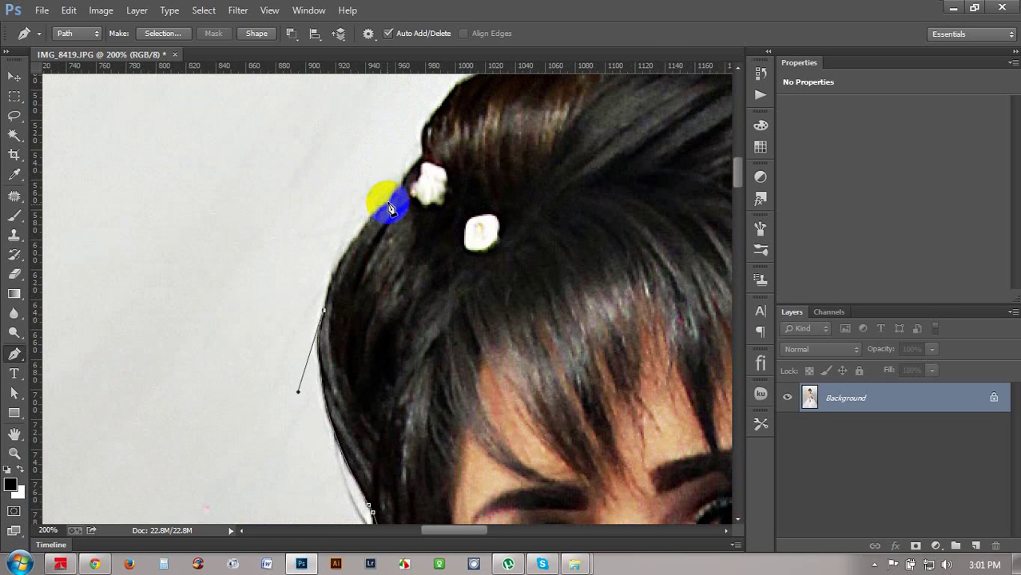
left_click_drag(373, 214, 388, 267)
left_click(421, 155)
left_click_drag(382, 192, 417, 155)
left_click(382, 190, "alt")
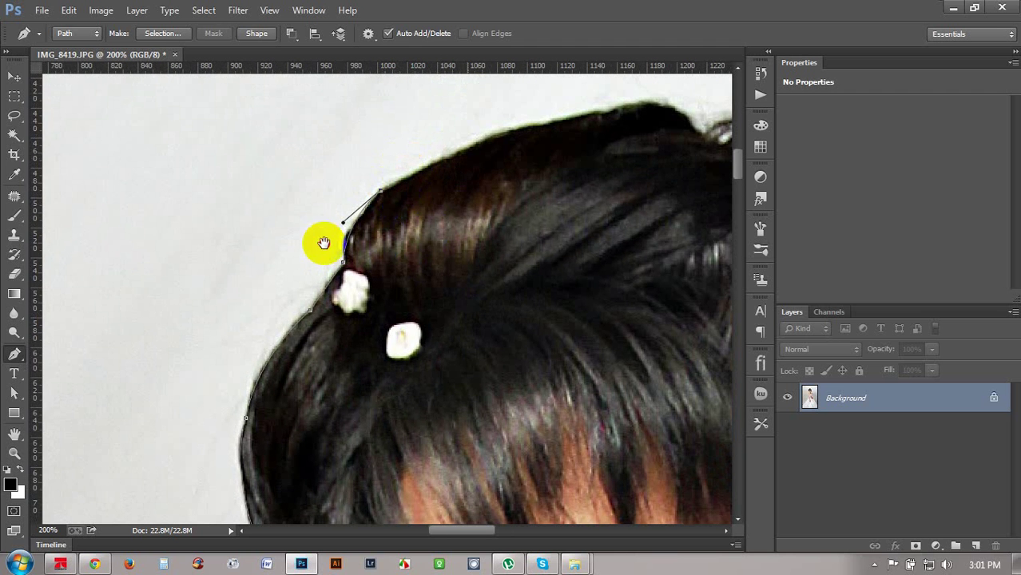
- Outline the crown of the hair and the looped strands at its back
left_click_drag(323, 244, 175, 278)
left_click_drag(496, 137, 662, 115)
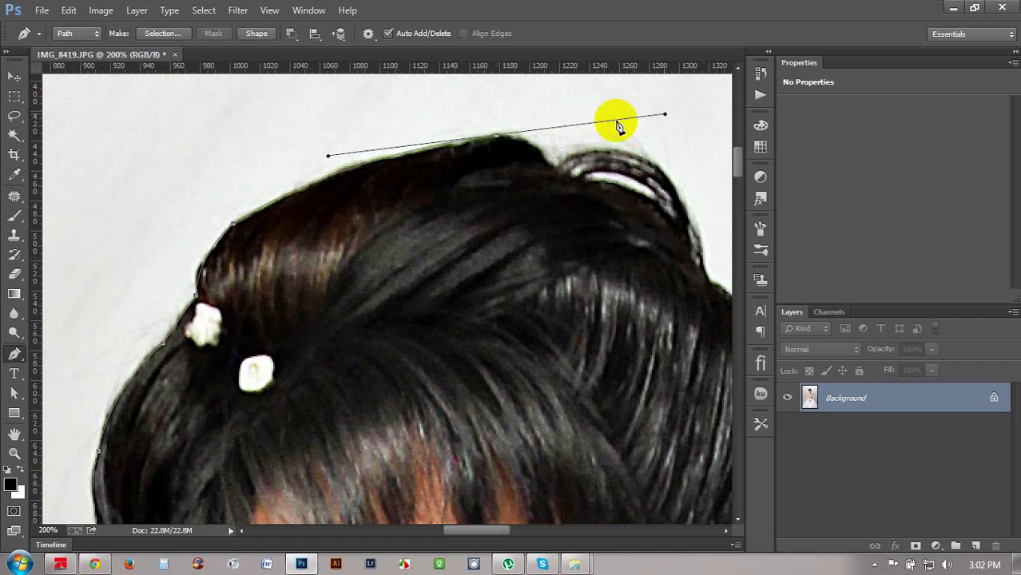
left_click(497, 137, "alt")
left_click_drag(555, 167, 376, 187)
left_click(557, 170, "alt")
left_click_drag(485, 207, 525, 322)
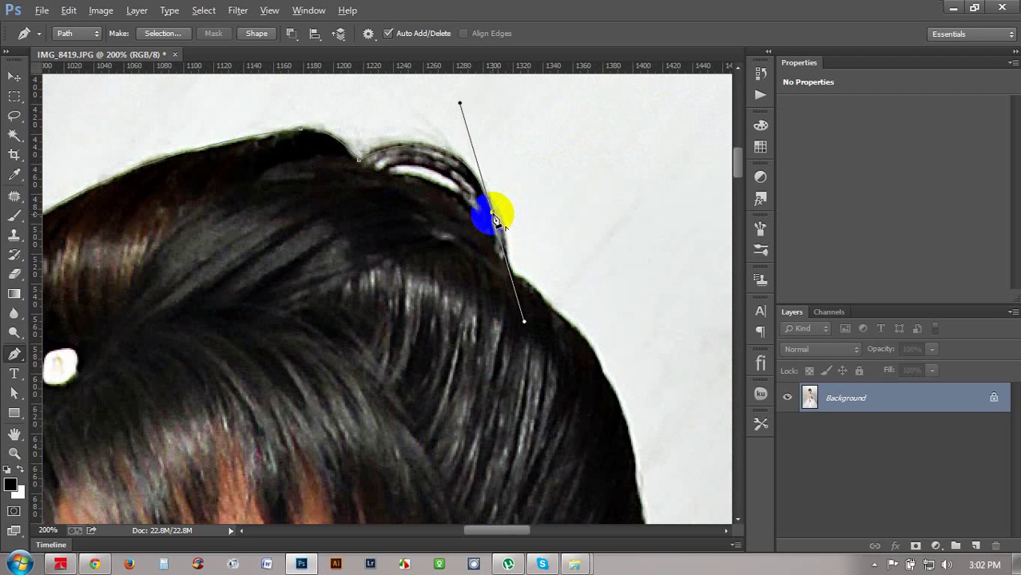
left_click(491, 214, "alt")
- Trace the right outline of the hair down and around beneath it to the side of the neck
left_click_drag(511, 269, 433, 182)
left_click_drag(518, 335, 515, 291)
left_click(475, 442)
left_click_drag(474, 443, 449, 518)
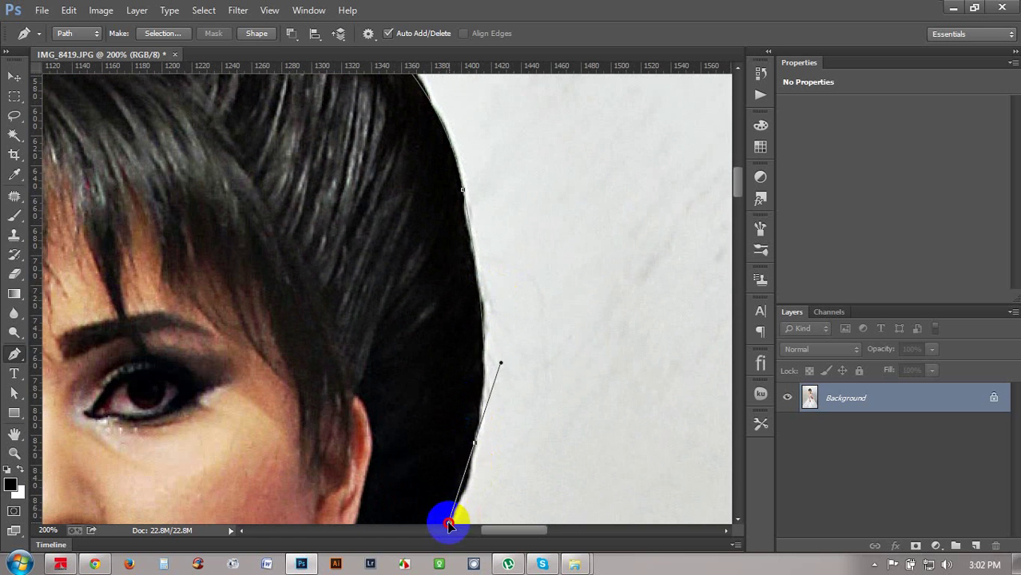
left_click(474, 443, "alt")
left_click_drag(515, 358, 559, 146)
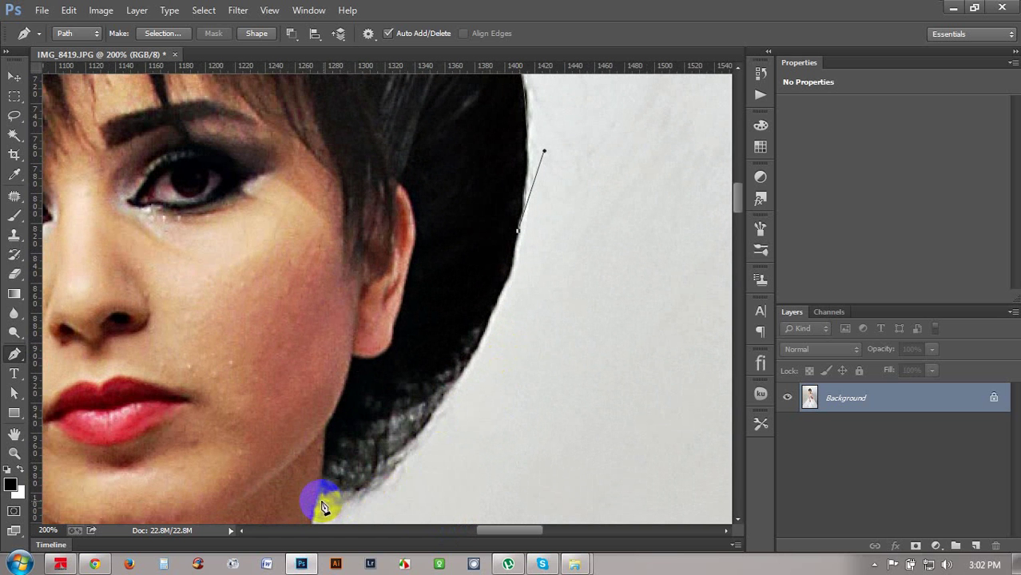
left_click_drag(317, 505, 160, 472)
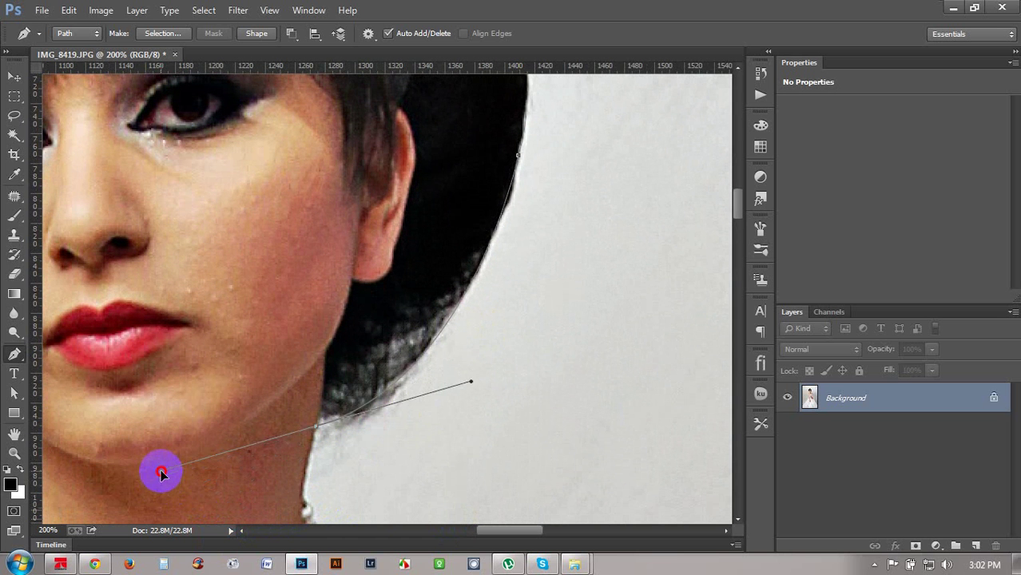
left_click(319, 430, "alt")
- Continue the path down the right side of the neck and along the necklace chain to the shoulder
scroll(401, 326, "down", 5)
scroll(401, 326, "left", 3)
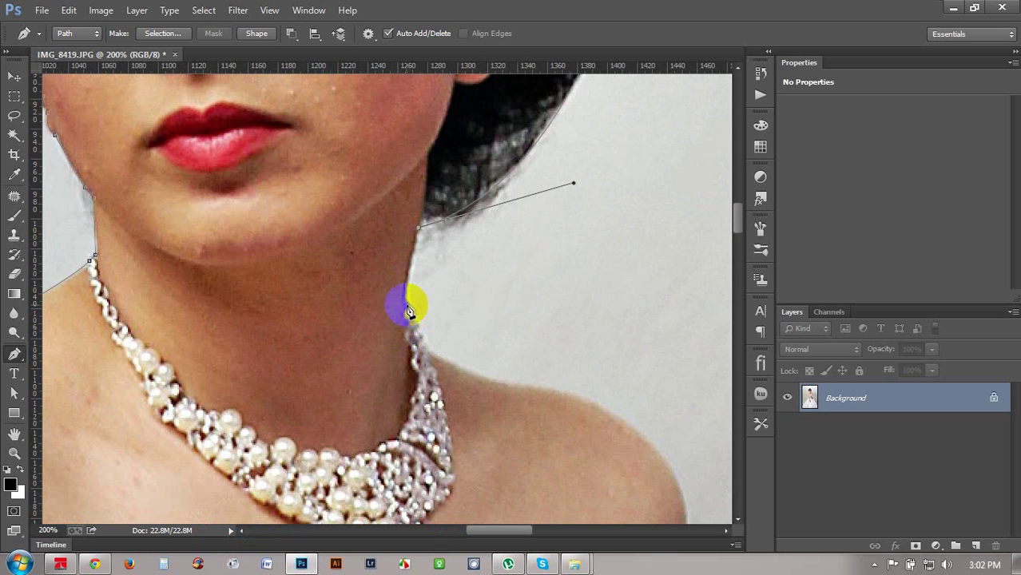
left_click_drag(406, 309, 407, 344)
mouse_move(405, 307)
left_mouse_down()
mouse_move(408, 338)
mouse_move(432, 366)
mouse_move(426, 358)
left_mouse_up()
left_click(425, 368)
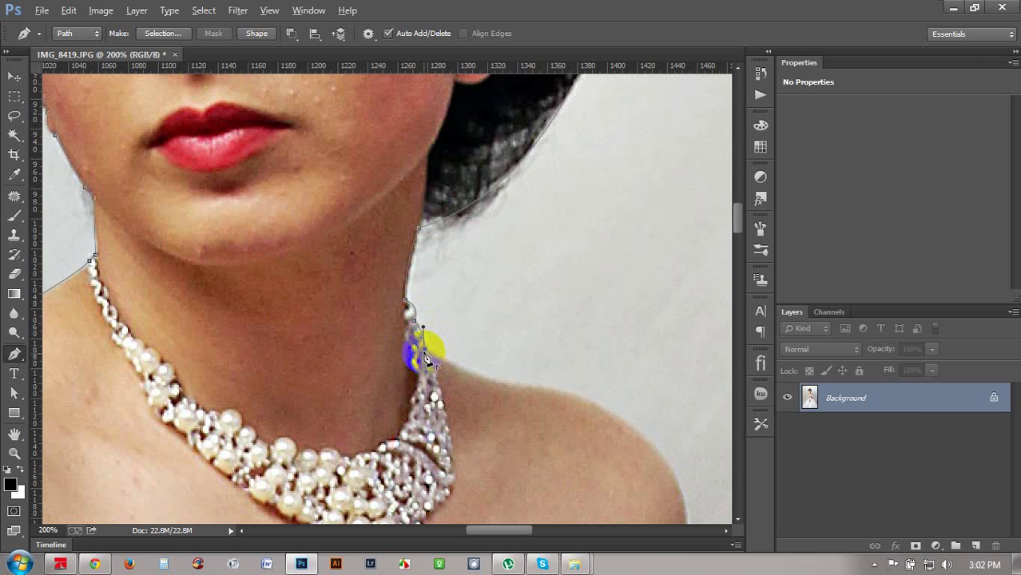
- Extend the path from the necklace along the top of the right shoulder, reshaping the curve to fit
left_click(503, 383)
left_click(567, 407)
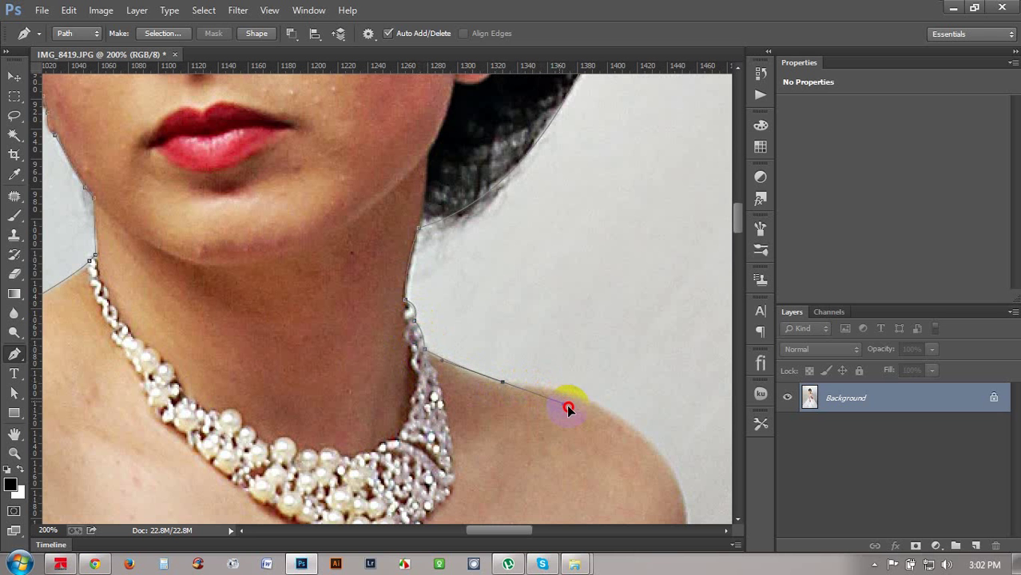
mouse_move(568, 409)
left_mouse_down()
mouse_move(579, 406)
mouse_move(486, 350)
mouse_move(565, 393)
left_mouse_up()
left_click(502, 383, "alt")
left_click(514, 353, "alt")
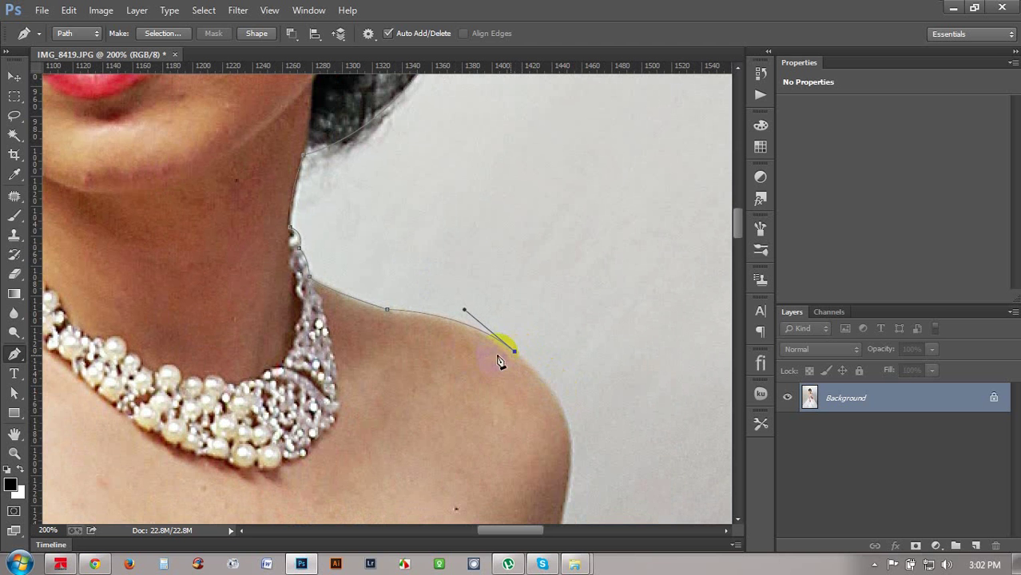
- Curve the path around the right shoulder and down the upper arm to the top edge of the beaded bodice
scroll(511, 344, "down", 2)
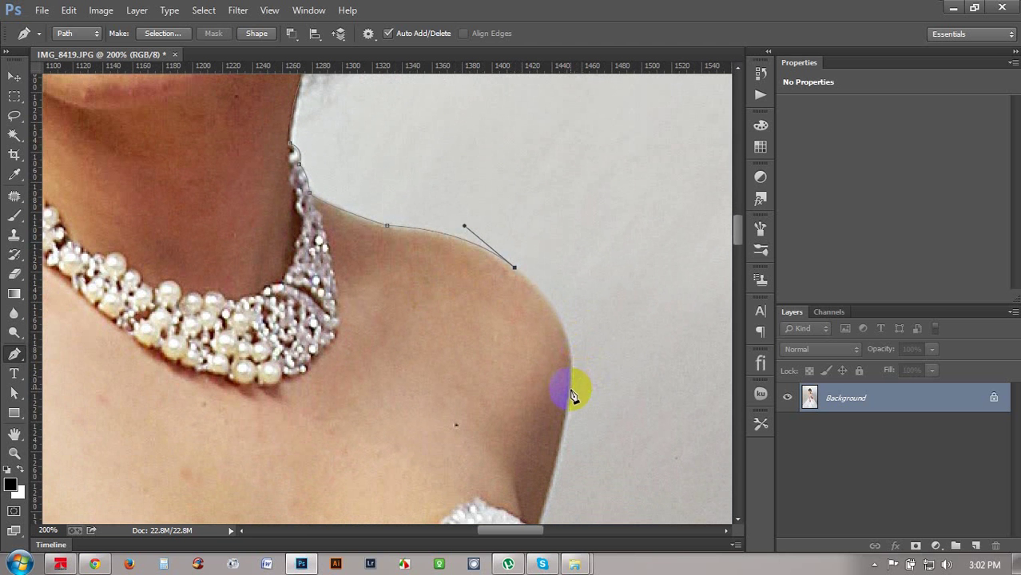
left_click_drag(570, 392, 552, 463)
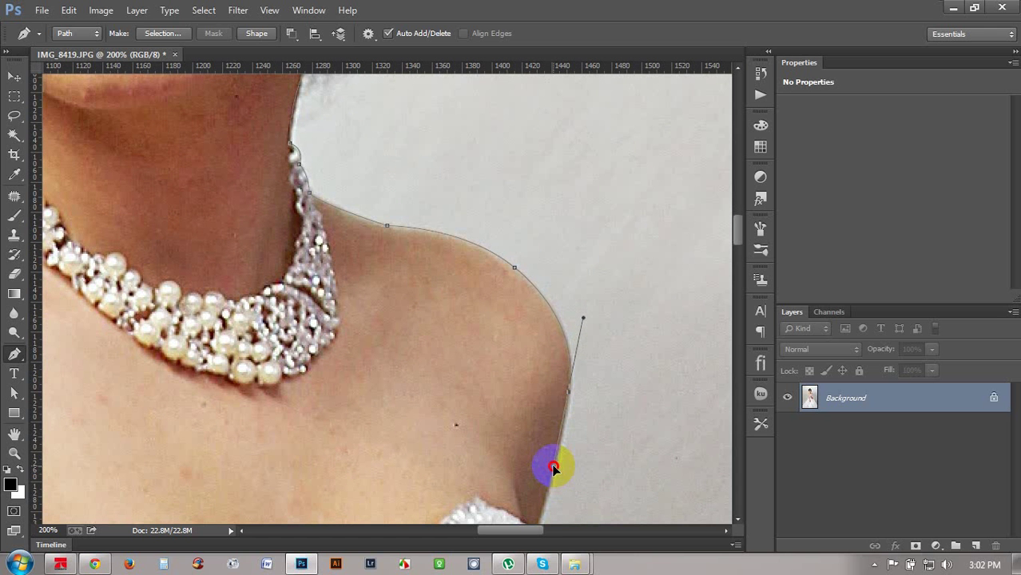
left_click(570, 399, "alt")
scroll(569, 416, "down", 3)
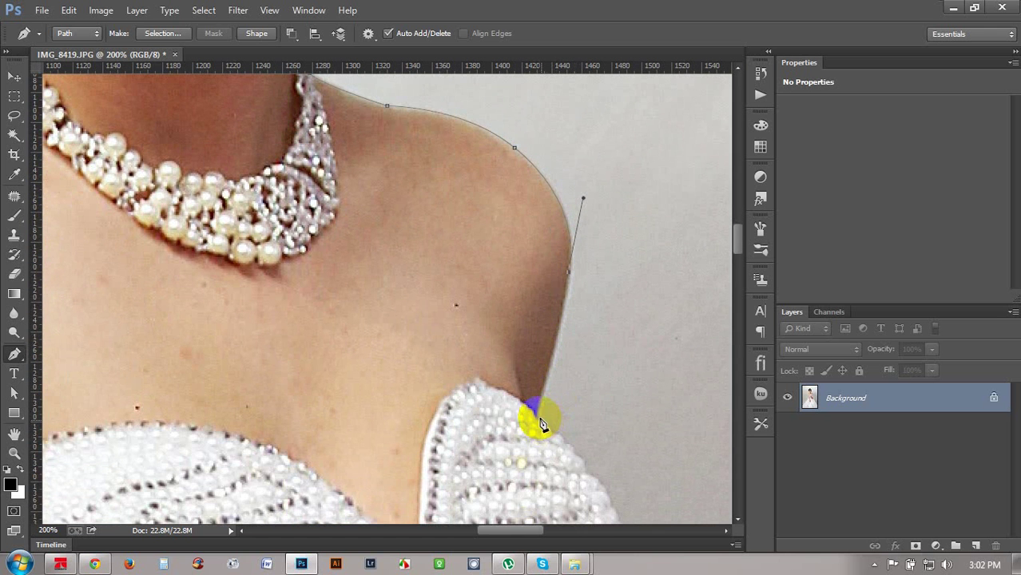
left_click_drag(536, 420, 527, 460)
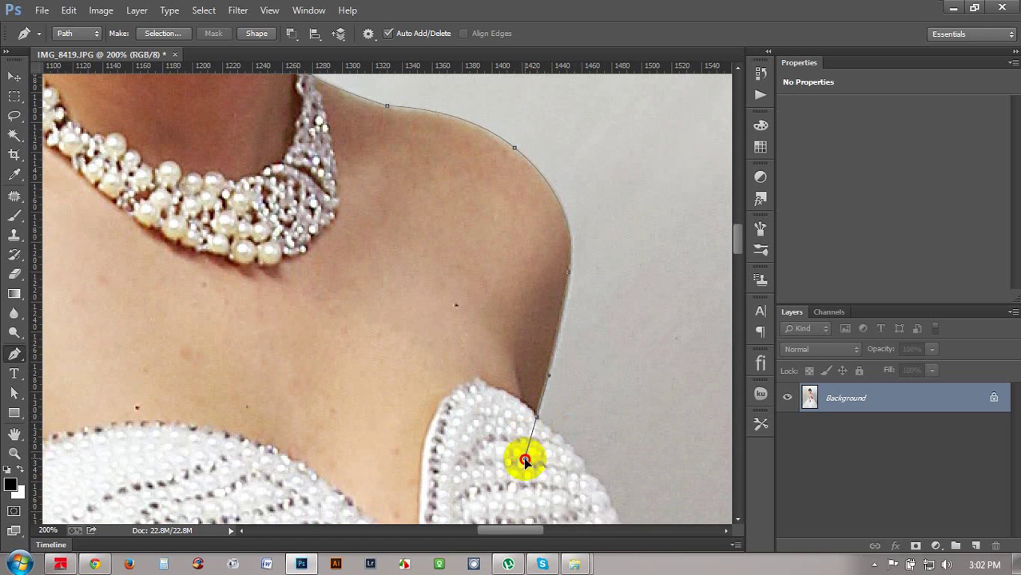
left_click(539, 417, "alt")
- Trace the rounded right outline of the beaded bodice past its widest point
scroll(550, 434, "down", 3)
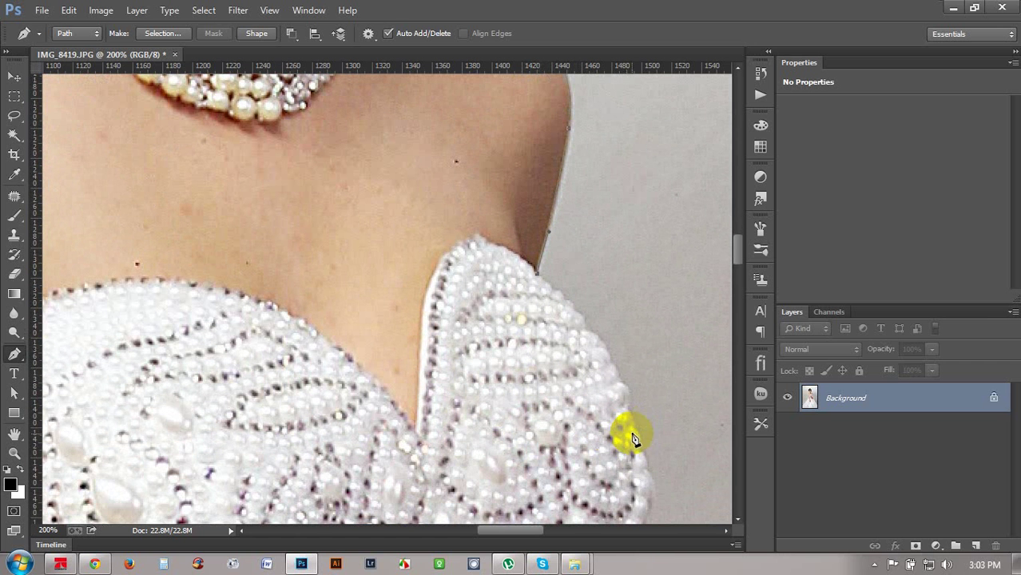
left_click_drag(637, 430, 660, 519)
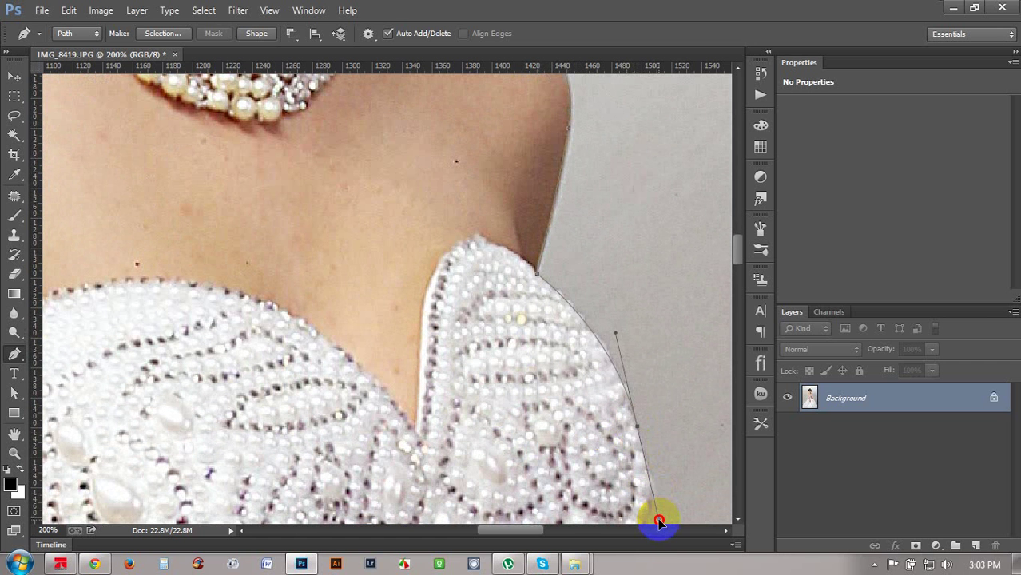
left_click_drag(621, 433, 589, 334)
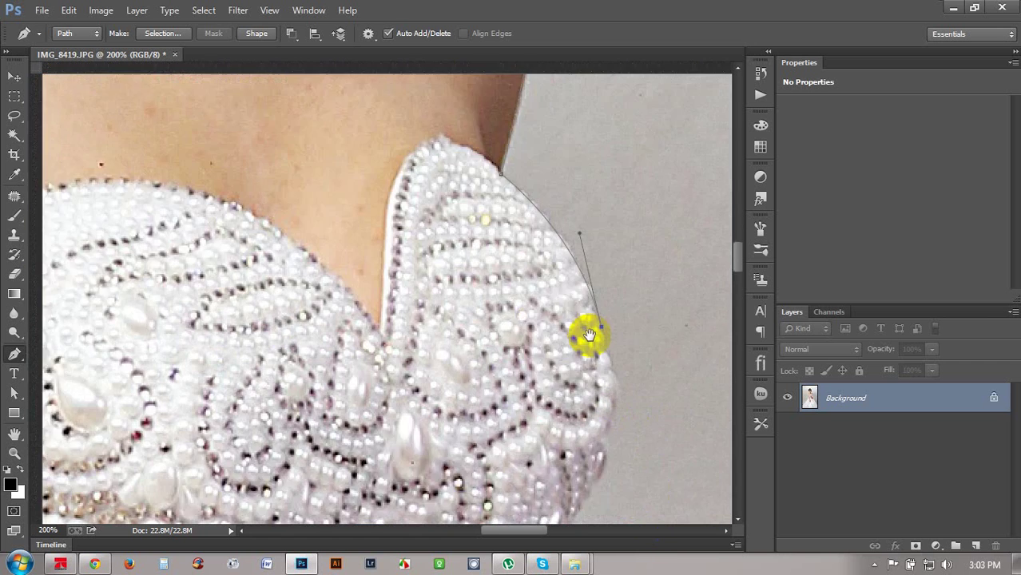
left_click_drag(661, 461, 536, 369)
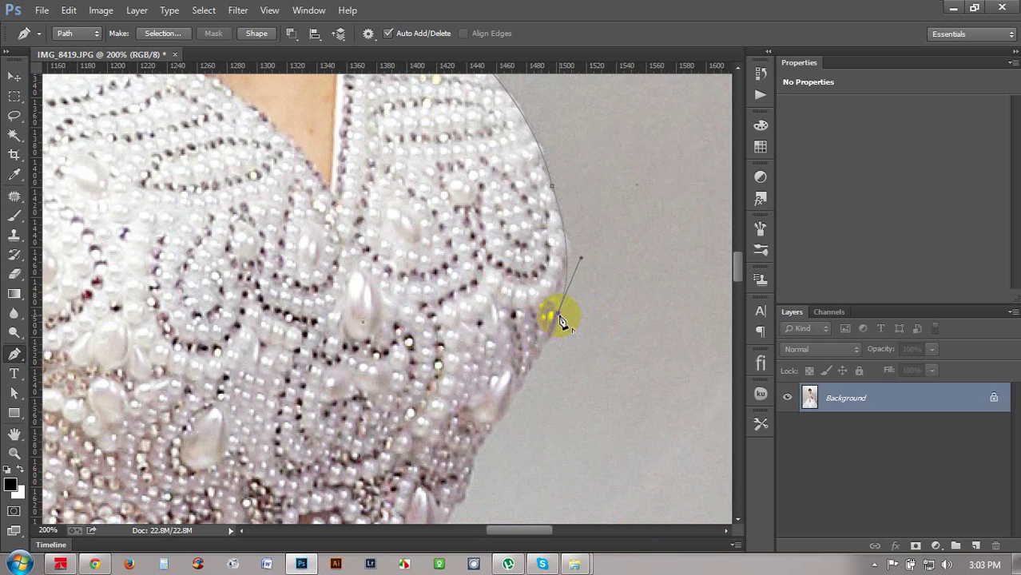
- Continue the path down the narrowing lower bodice to where the forearm emerges at the waist
scroll(560, 323, "down", 2)
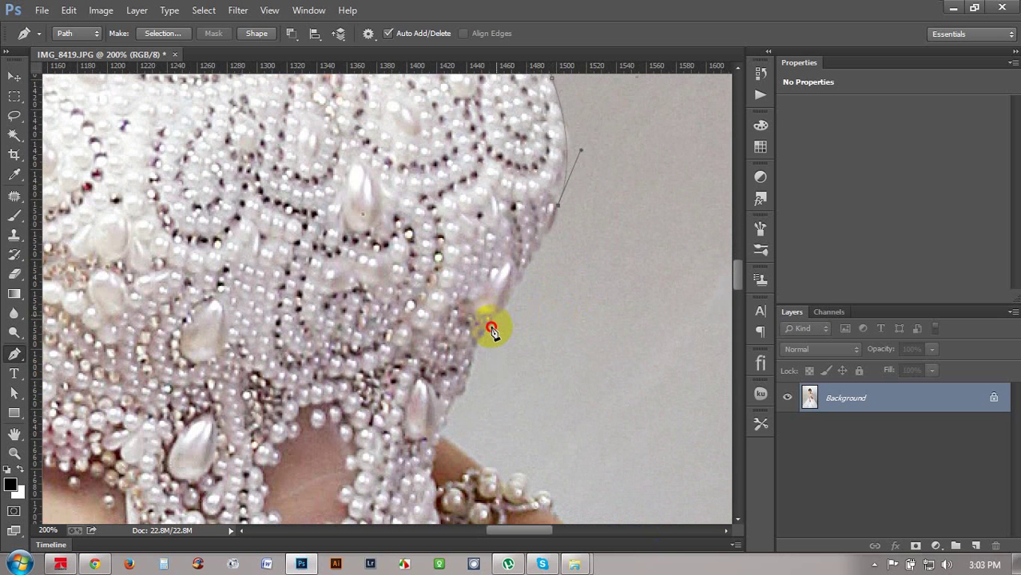
left_click_drag(491, 326, 454, 369)
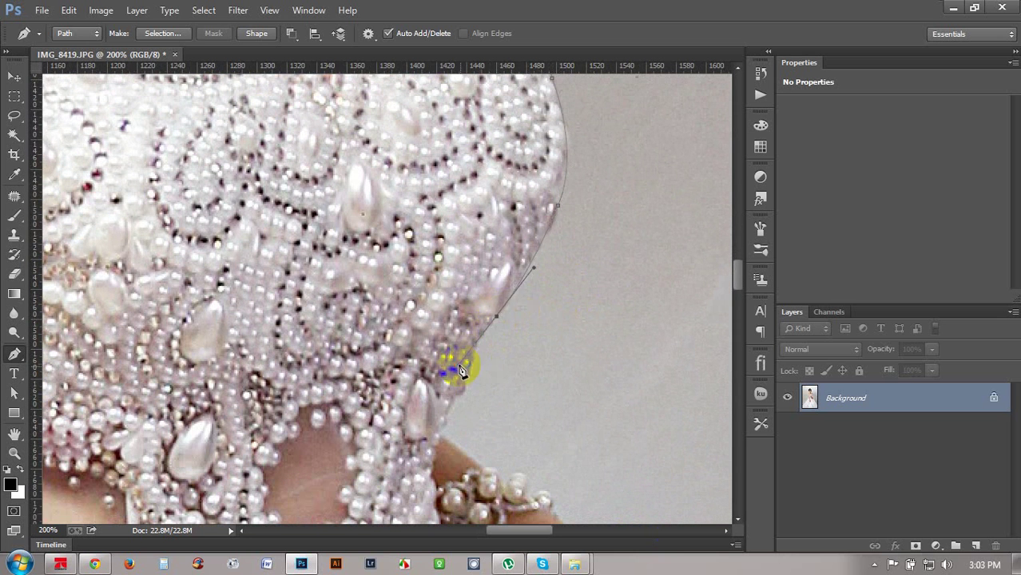
left_click(497, 318)
left_click_drag(463, 406, 440, 406)
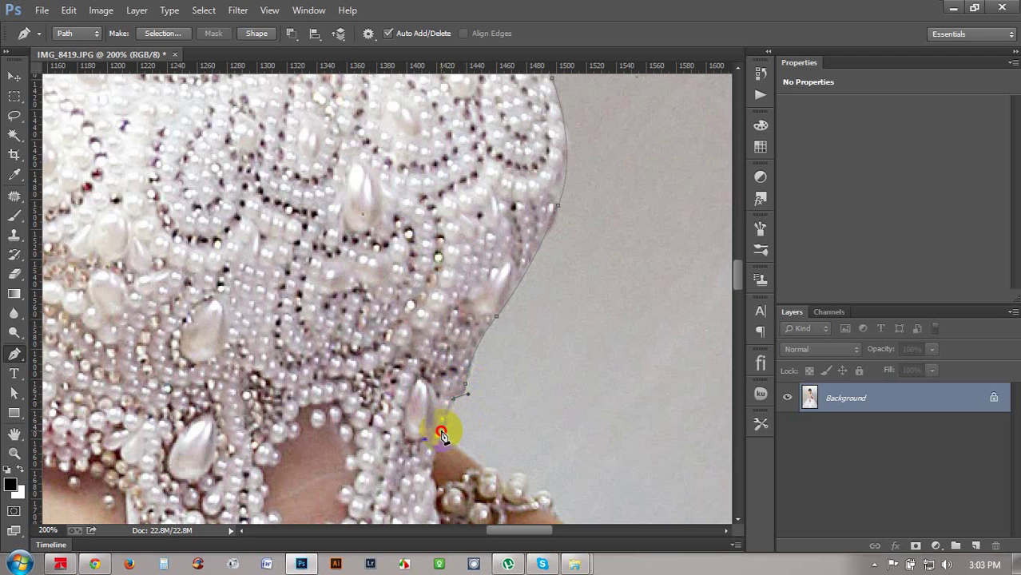
- Follow the short stretch of forearm and outline the pearls of the bracelet
left_click_drag(492, 451, 448, 326)
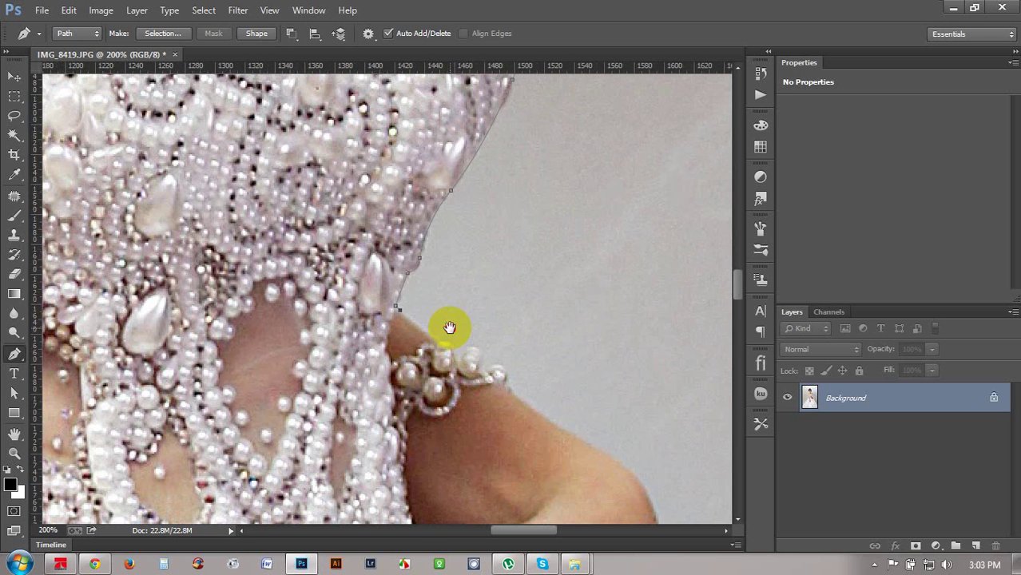
left_click(440, 344)
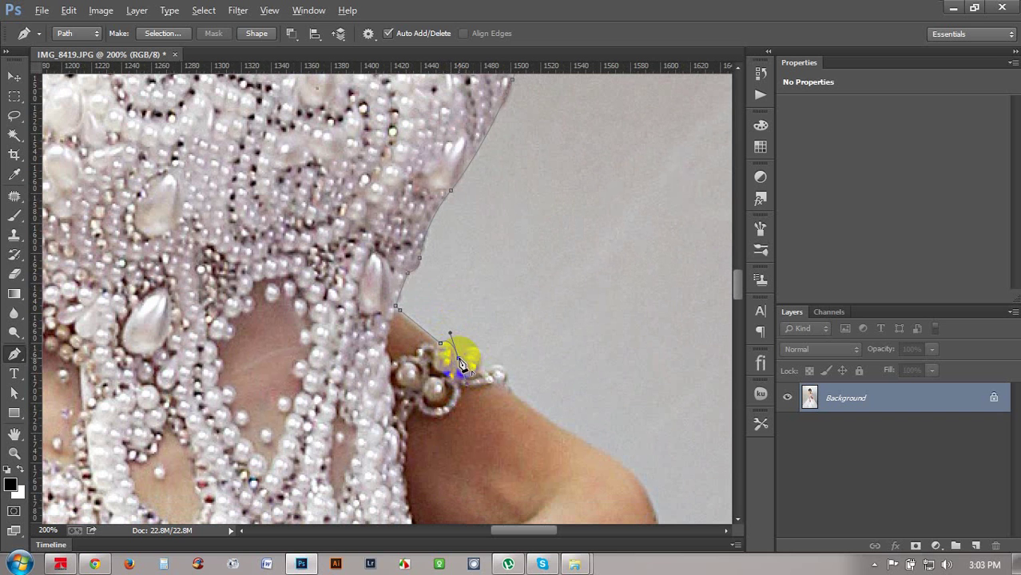
left_click_drag(495, 391, 497, 387)
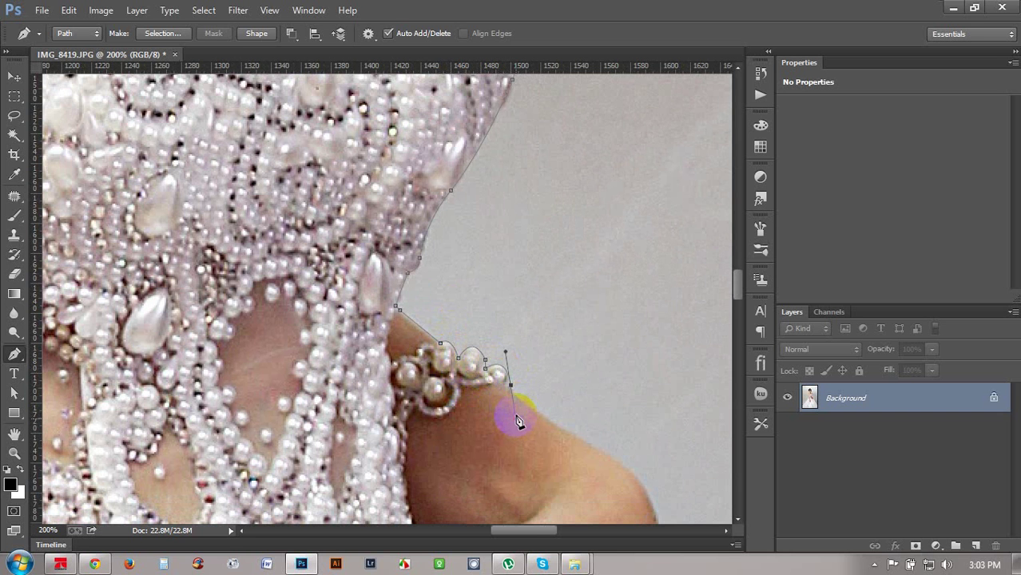
- Trace the forearm from the bracelet, around the bent wrist and down the outer side of the hand to the skirt
left_click_drag(552, 403, 477, 273)
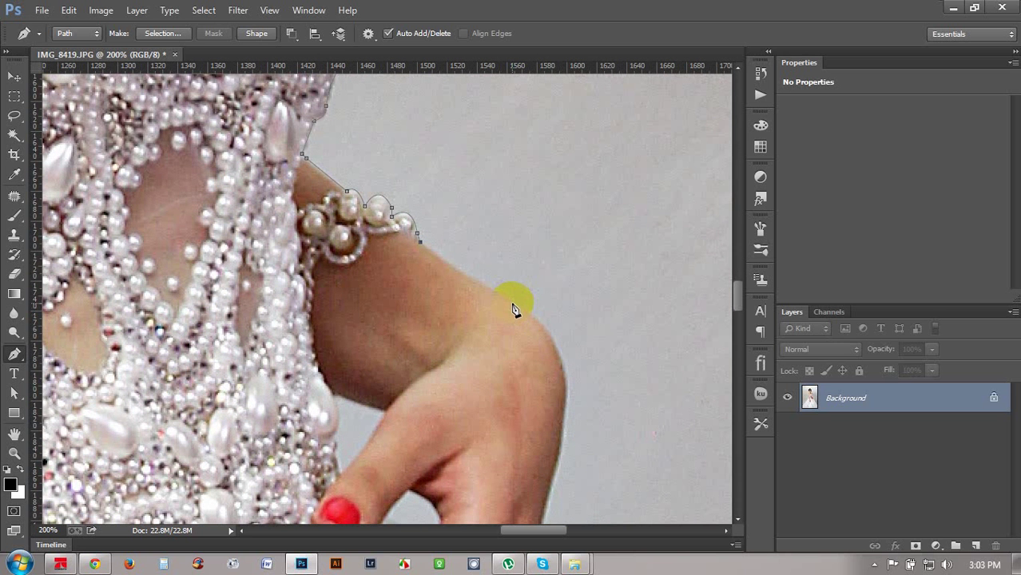
left_click_drag(560, 331, 585, 340)
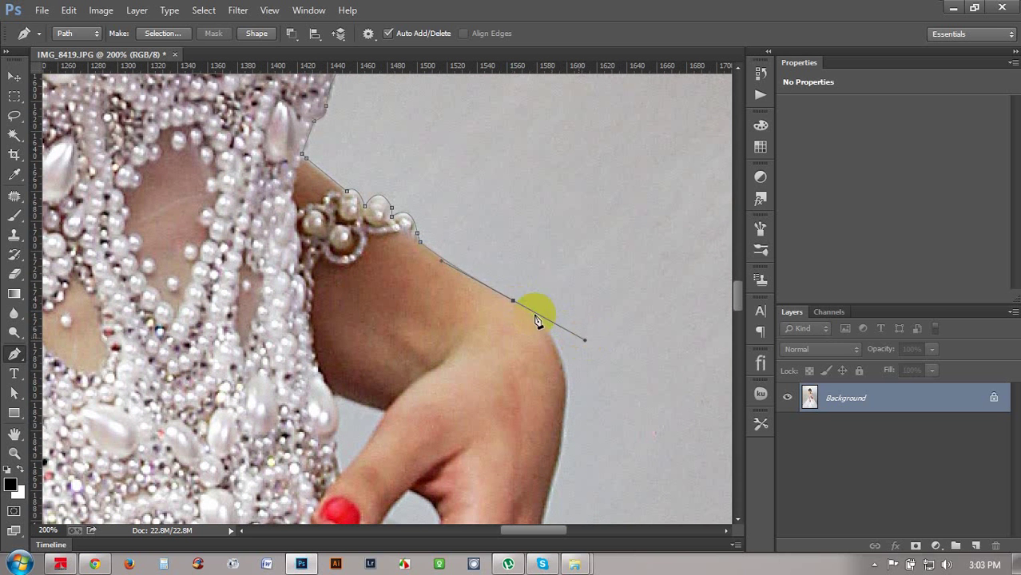
left_click_drag(527, 309, 529, 362)
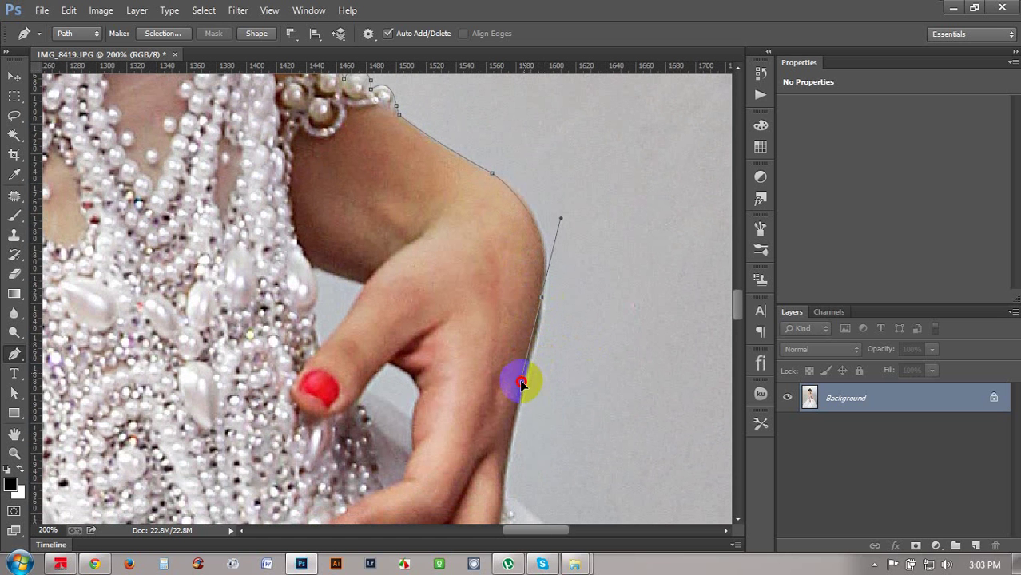
left_click(542, 298, "alt")
scroll(543, 333, "down", 2)
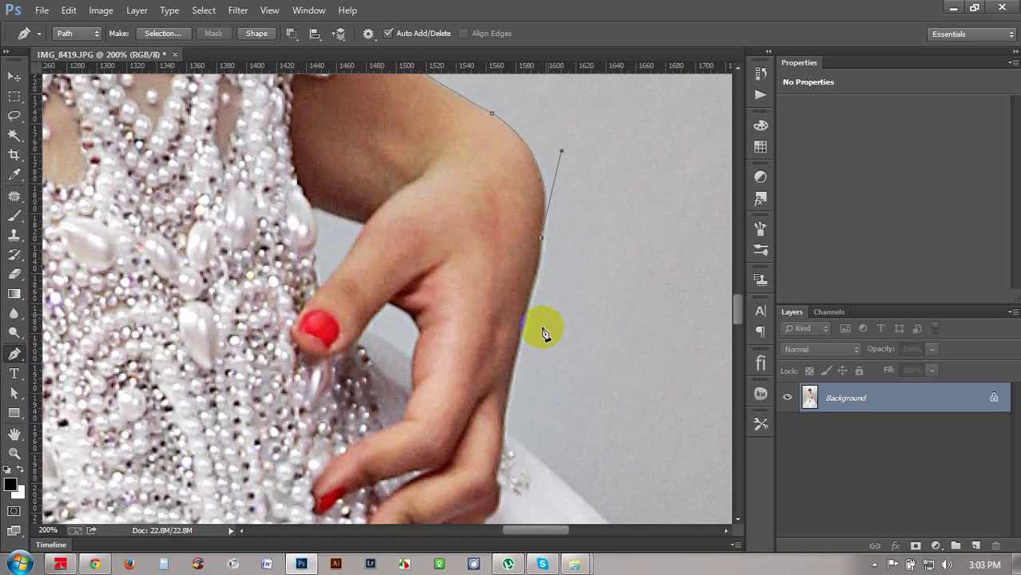
scroll(544, 333, "down", 1)
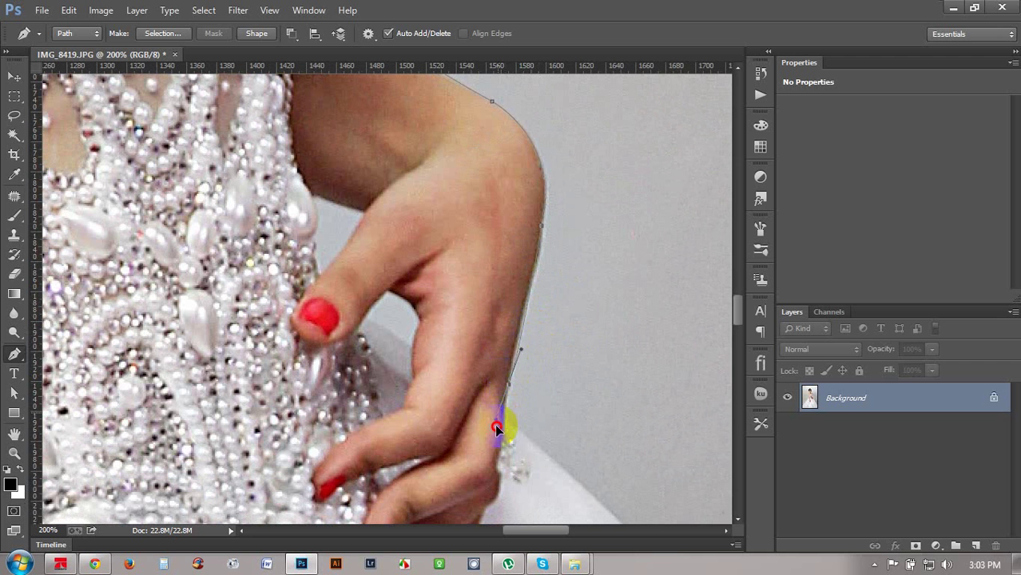
left_click(509, 385, "alt")
- Trace the right edge of the skirt from the hand down to the image's right border
left_click_drag(506, 423, 483, 313)
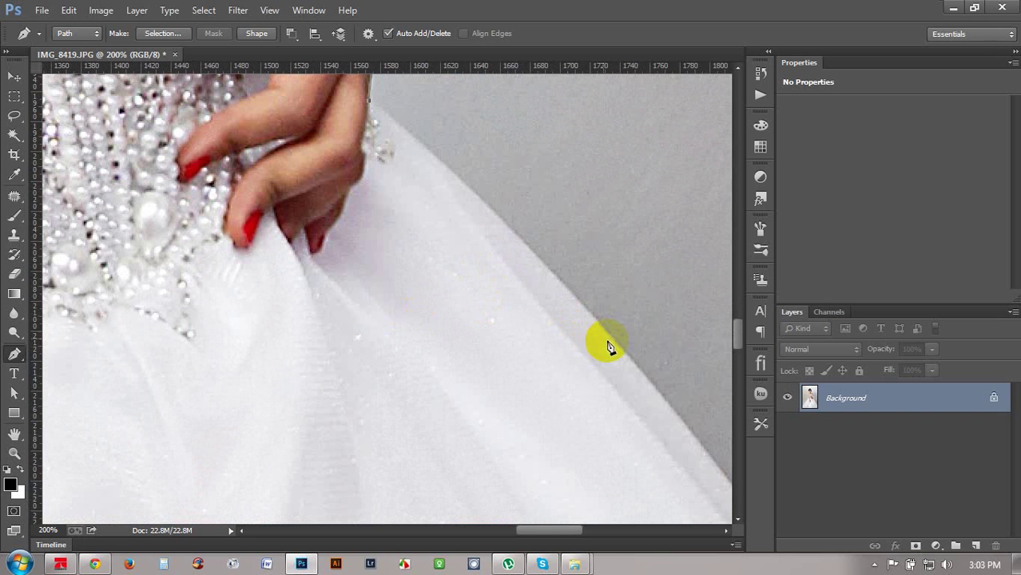
left_click_drag(623, 352, 708, 519)
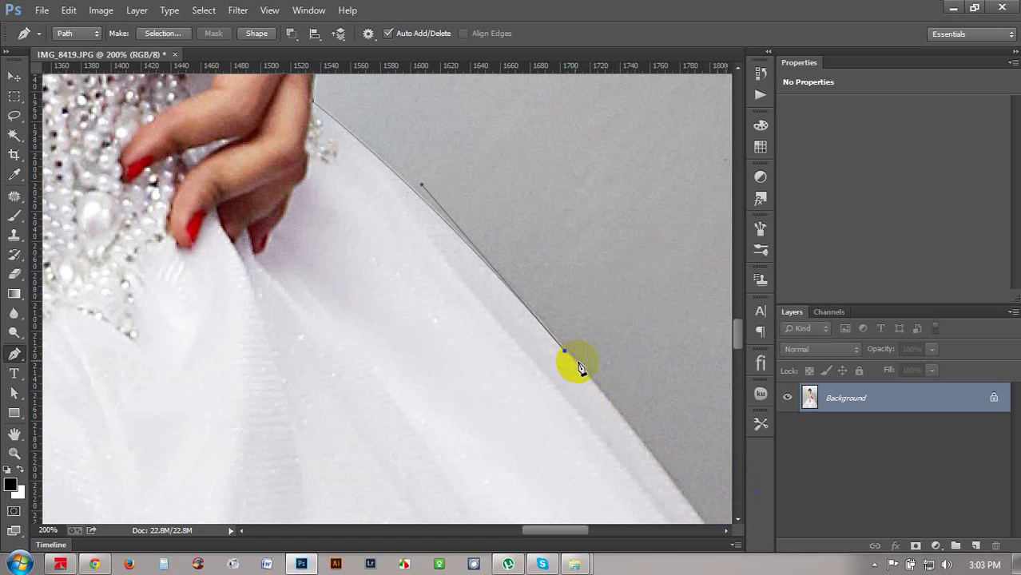
scroll(581, 369, "down", 2)
scroll(577, 383, "down", 3)
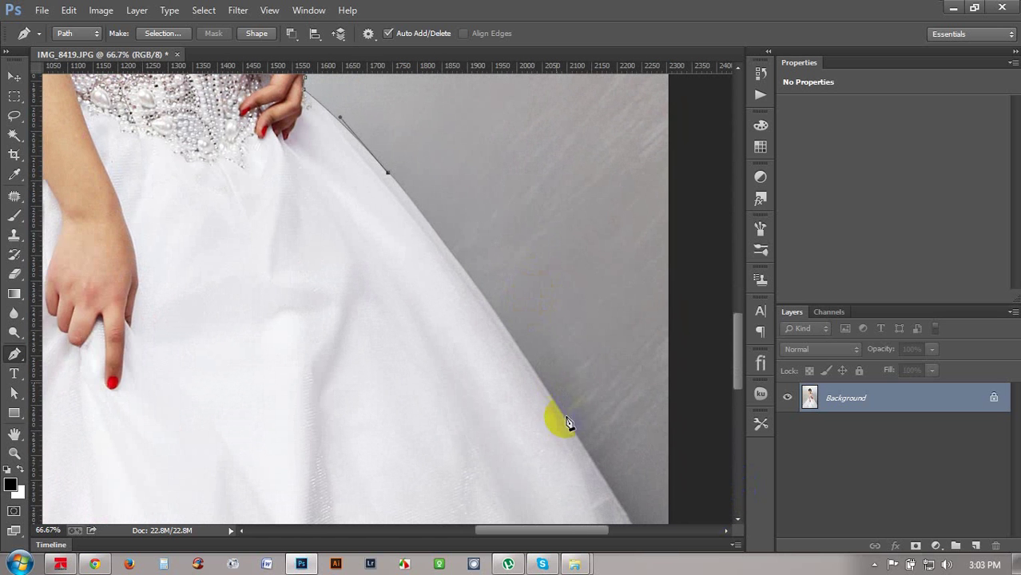
left_click_drag(566, 424, 621, 517)
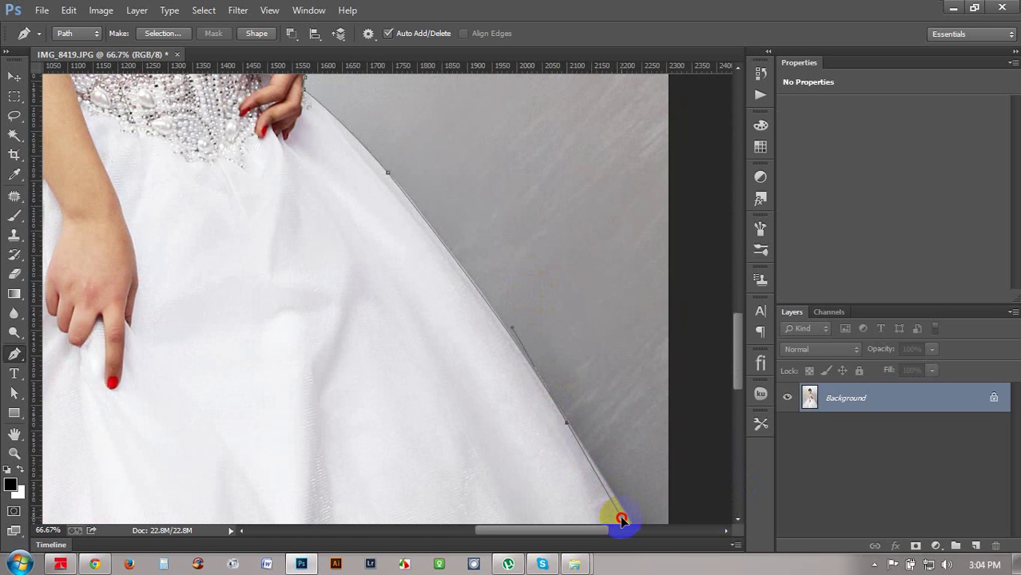
scroll(555, 338, "down", 3)
scroll(552, 320, "right", 1)
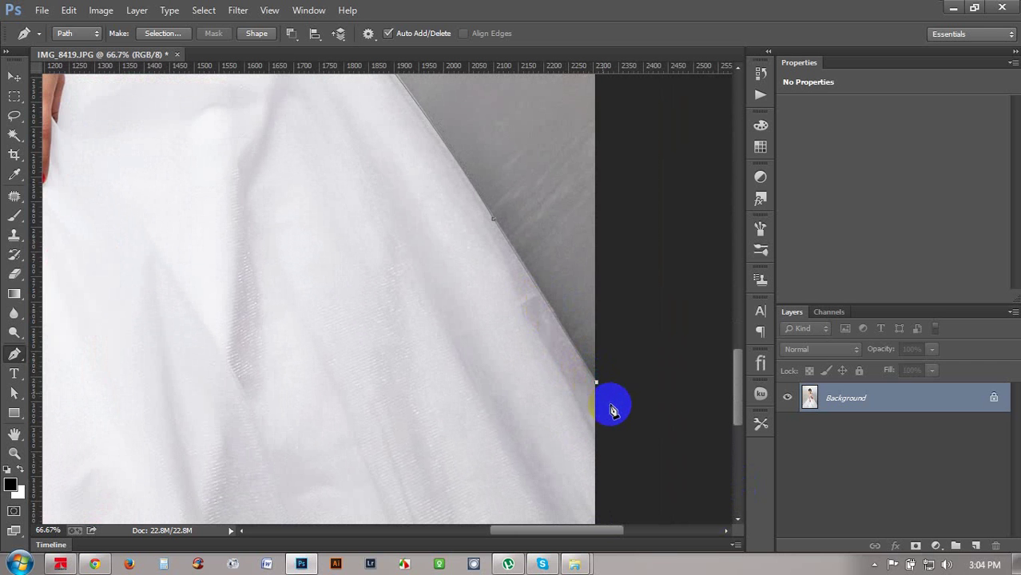
- Carry the path around the outside of the image's lower corners and close it at the starting point on the skirt's left edge
scroll(604, 406, "down", 3)
scroll(612, 406, "down", 1)
scroll(612, 406, "down", 2)
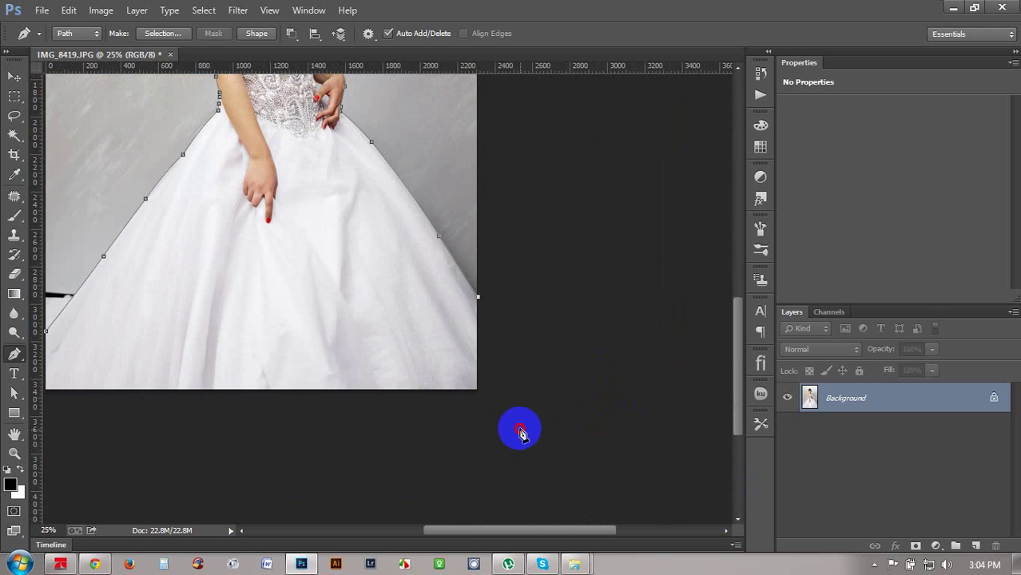
left_click(519, 426)
left_click_drag(192, 399, 393, 371)
left_click_drag(246, 379, 229, 358)
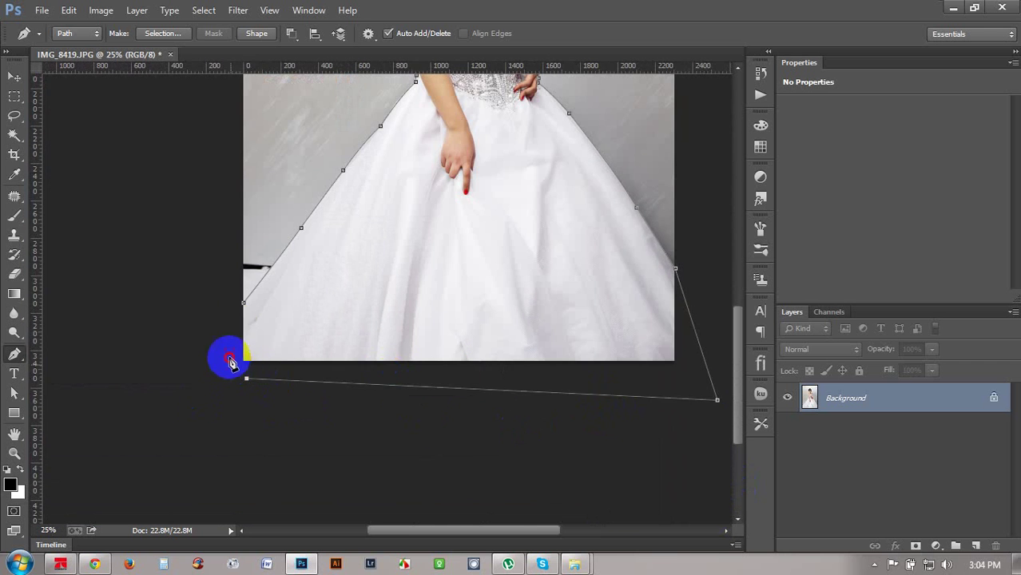
left_click(245, 304)
- Convert the closed path into a selection and open Refine Edge for it
key("ctrl+Return")
scroll(404, 326, "down", 1)
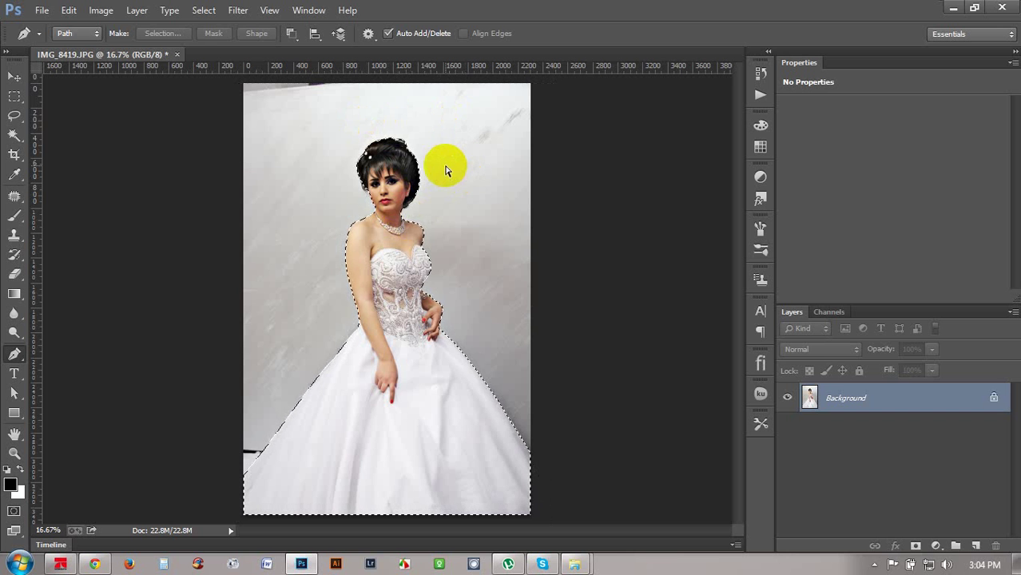
left_click(19, 97)
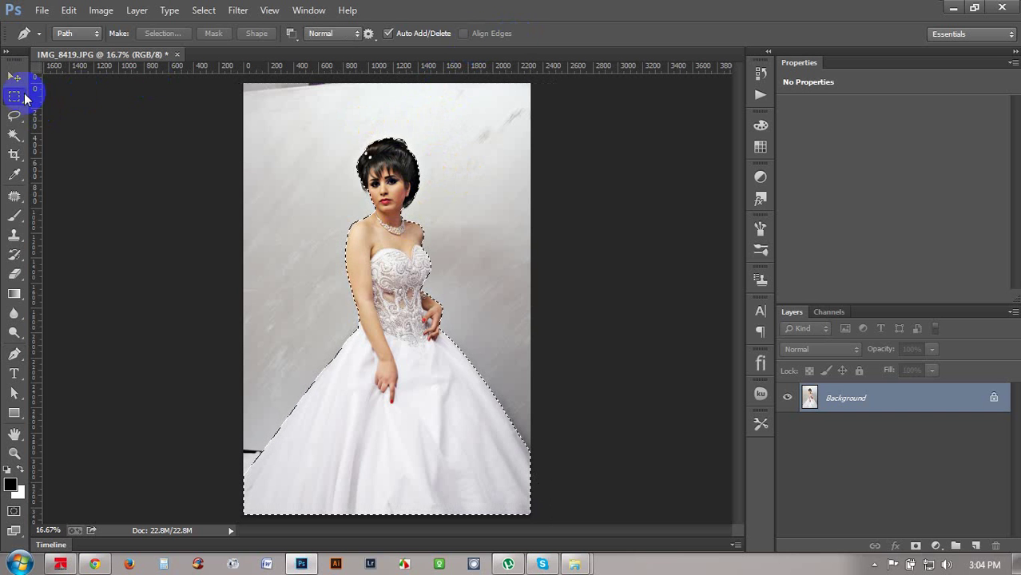
left_click(559, 33)
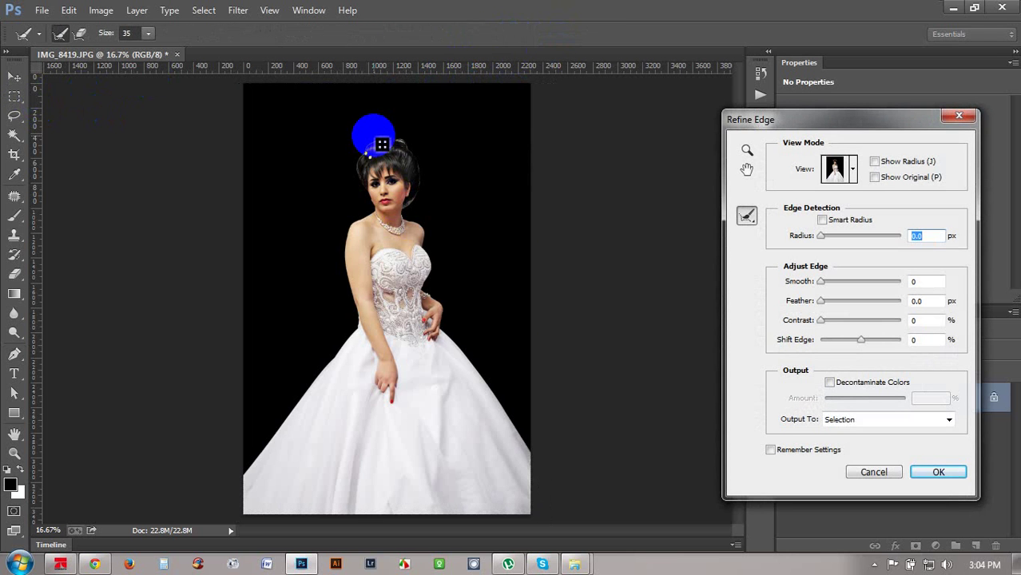
- Set the Refine Radius brush size to 79 and brush along the left edge of the face and hair
key("ctrl+plus")
key("ctrl+plus")
key("ctrl+plus")
key("ctrl+plus")
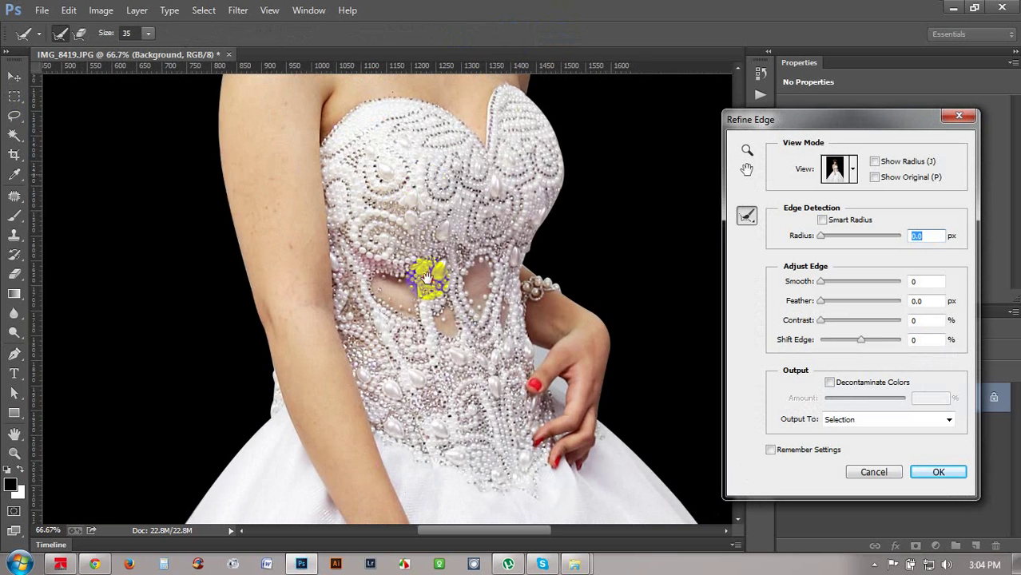
left_click_drag(428, 277, 452, 394)
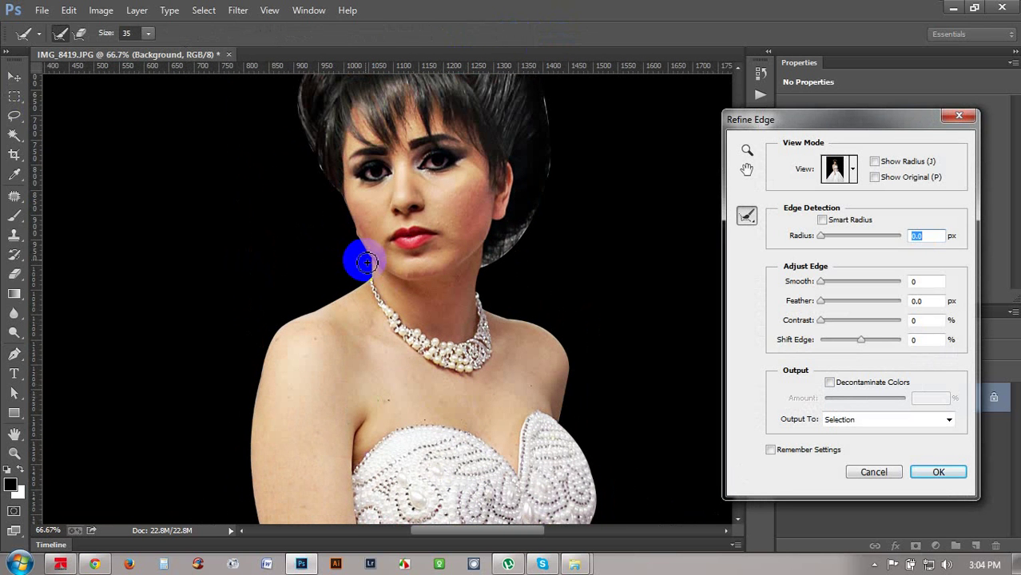
left_click(148, 33)
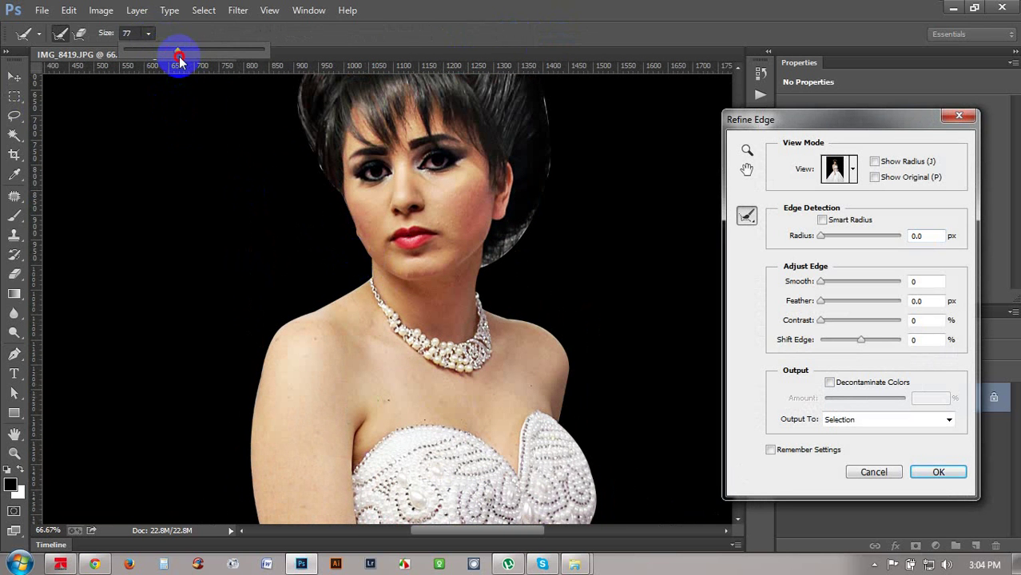
left_click_drag(180, 60, 183, 60)
mouse_move(349, 259)
left_mouse_down()
mouse_move(316, 186)
mouse_move(317, 217)
mouse_move(283, 96)
left_mouse_up()
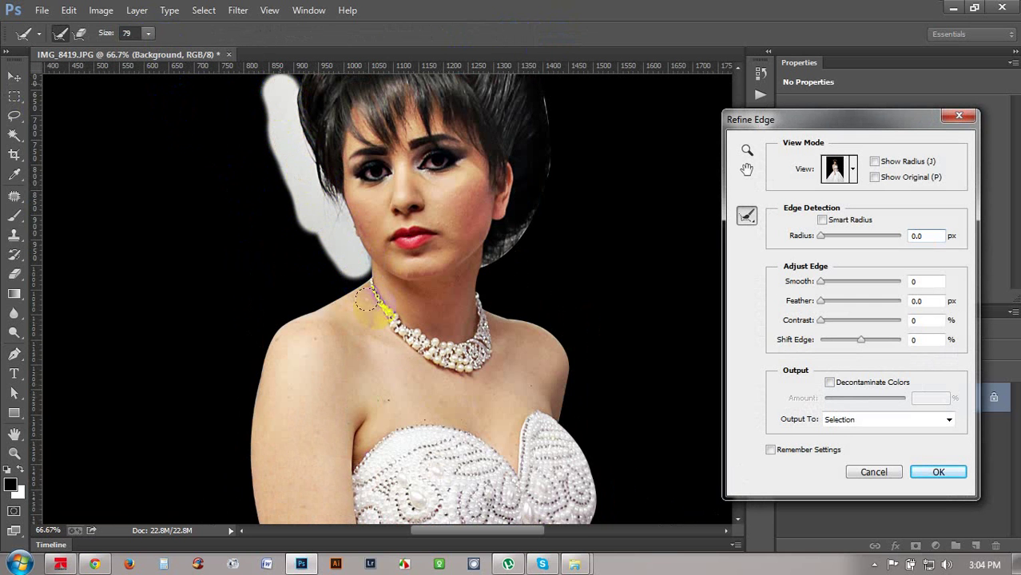
- Brush the Refine Radius tool along the left side of the neck and around the outer edge of the hair
left_click_drag(434, 273, 363, 340)
left_click(235, 162)
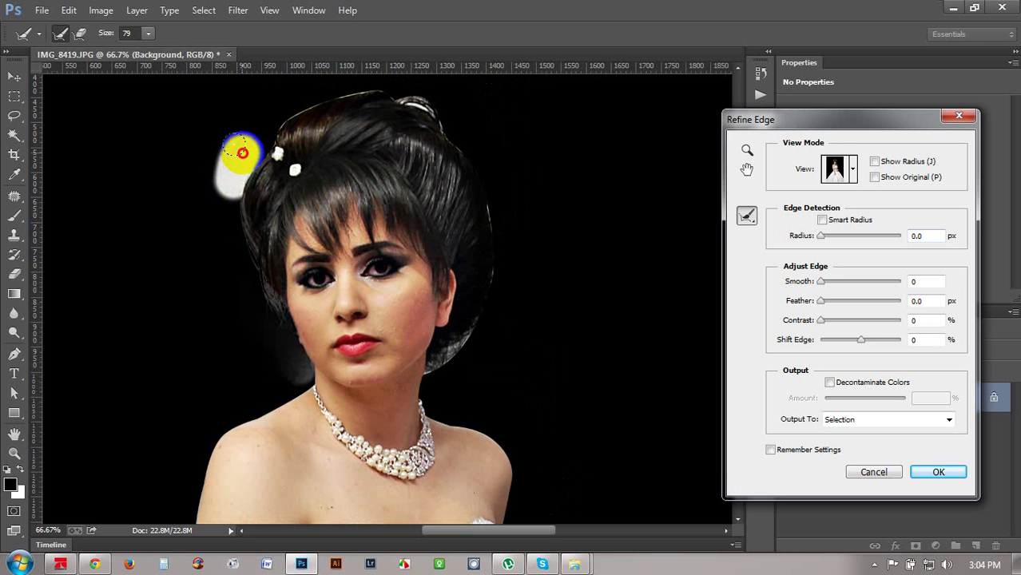
mouse_move(242, 152)
left_mouse_down()
mouse_move(279, 114)
mouse_move(357, 78)
mouse_move(422, 95)
mouse_move(466, 147)
mouse_move(493, 210)
mouse_move(490, 327)
mouse_move(440, 385)
mouse_move(434, 379)
mouse_move(463, 361)
left_mouse_up()
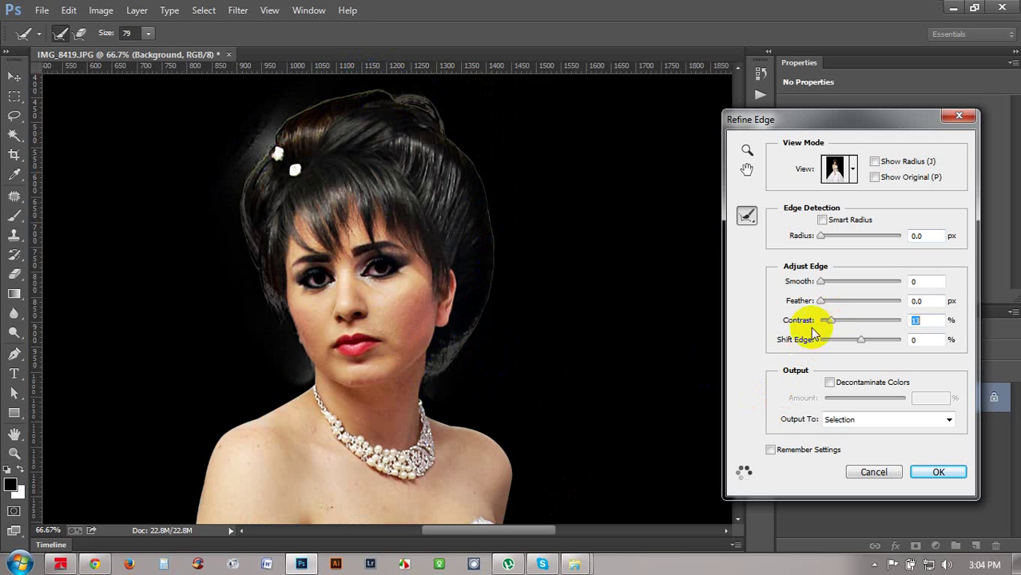
- Apply the edge refinement with Contrast at 13% and add a layer mask from the resulting selection
left_click_drag(589, 377, 579, 234)
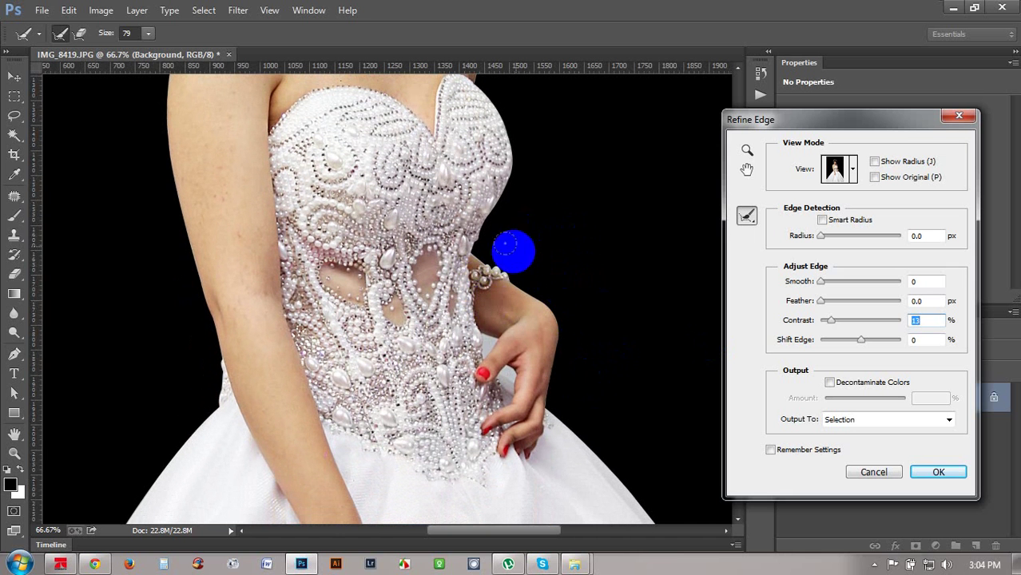
left_click(928, 472)
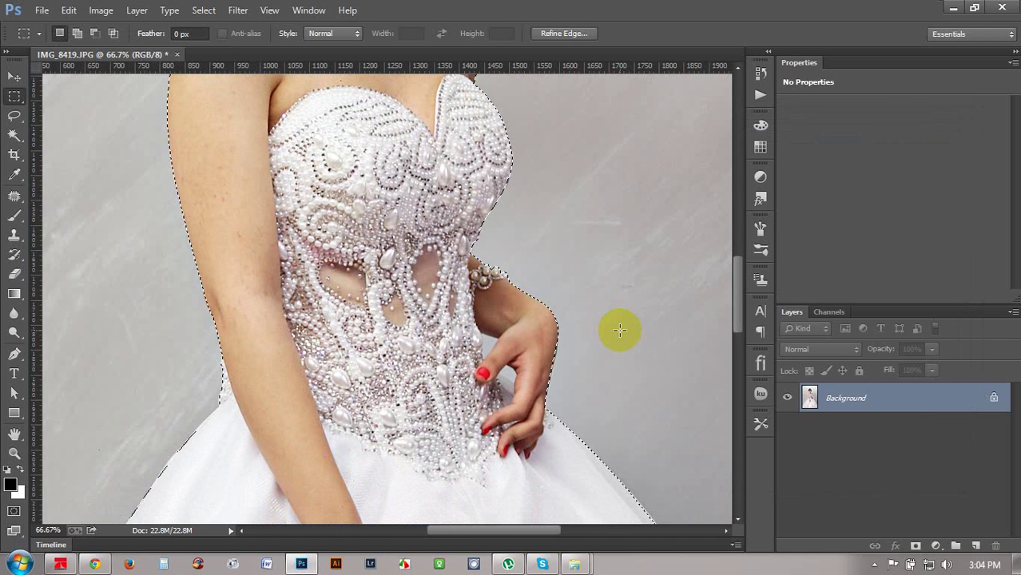
left_click(916, 546)
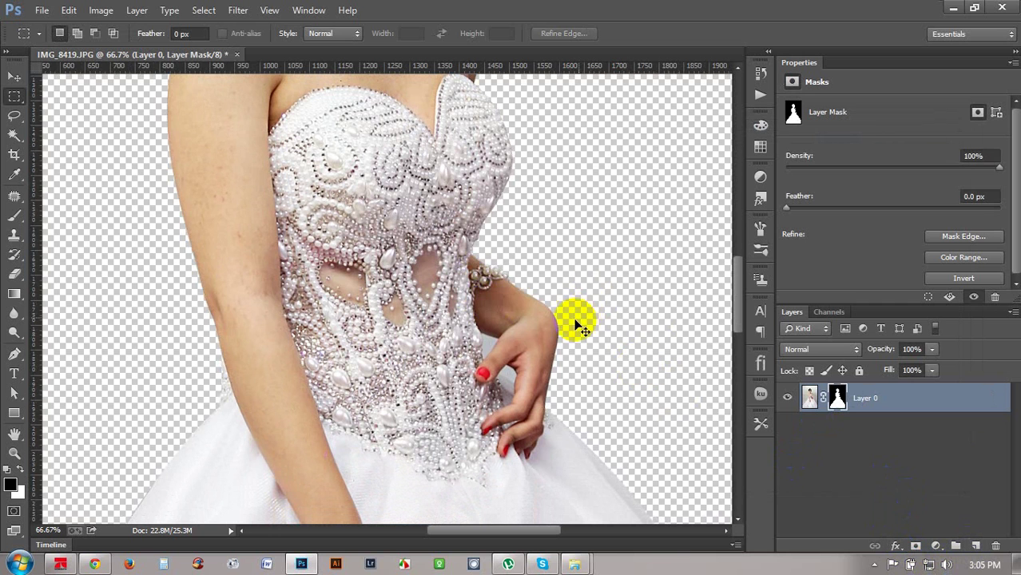
- Try to select the gray background gap between the forearm and the waist with the Magic Wand
scroll(573, 318, "up", 2)
left_click_drag(605, 364, 369, 359)
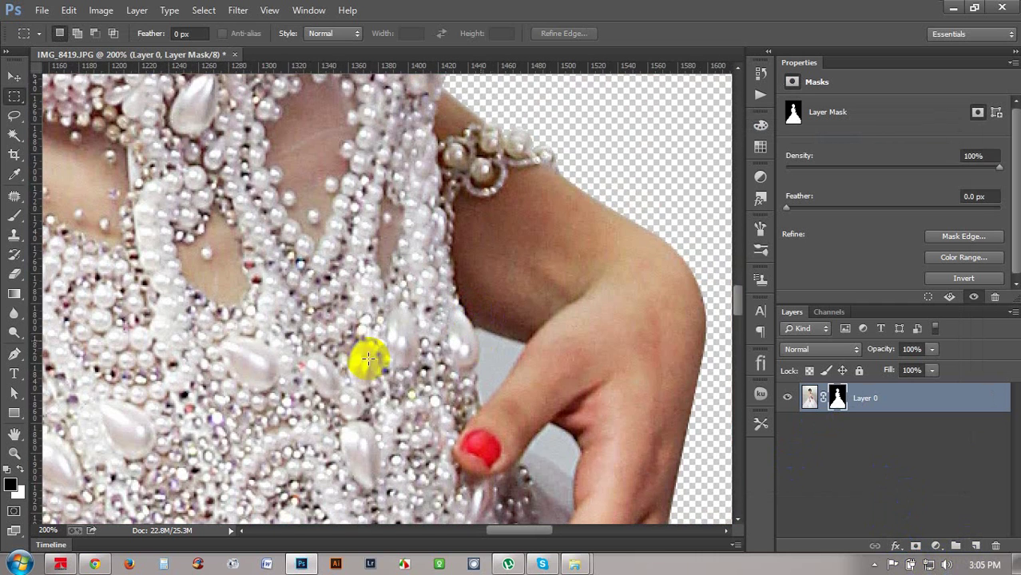
left_click(15, 134)
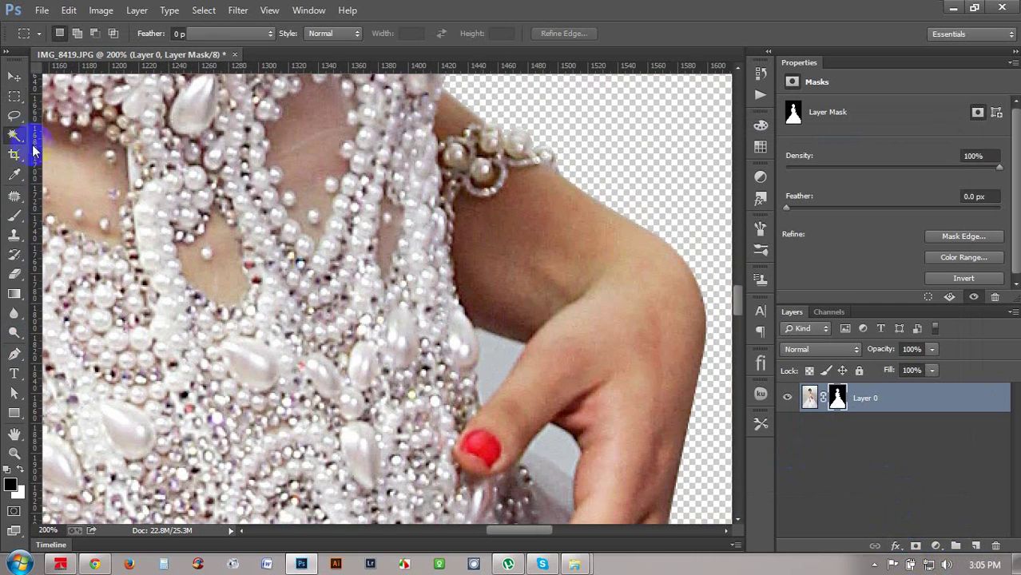
left_click(495, 363)
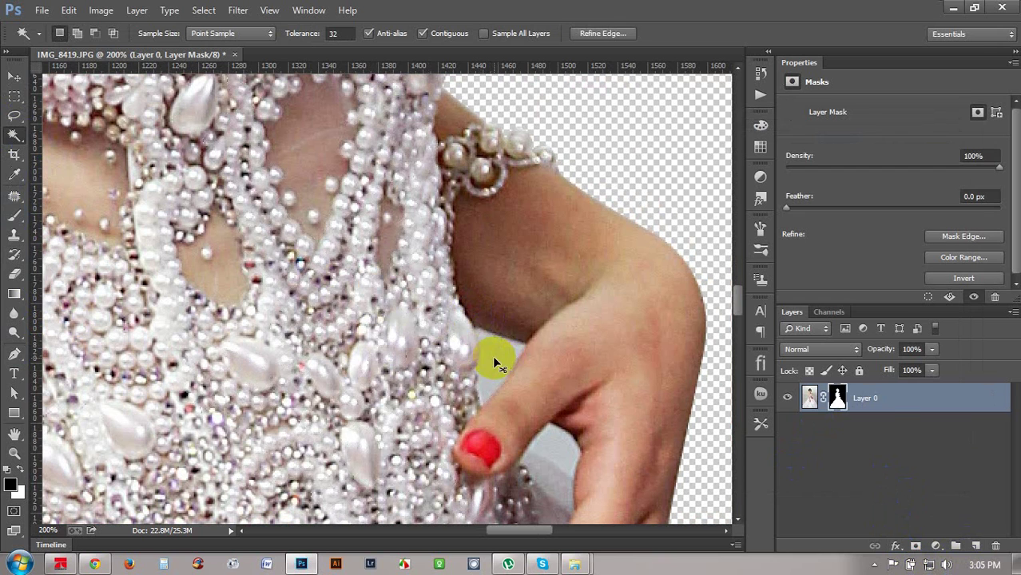
left_click(809, 399)
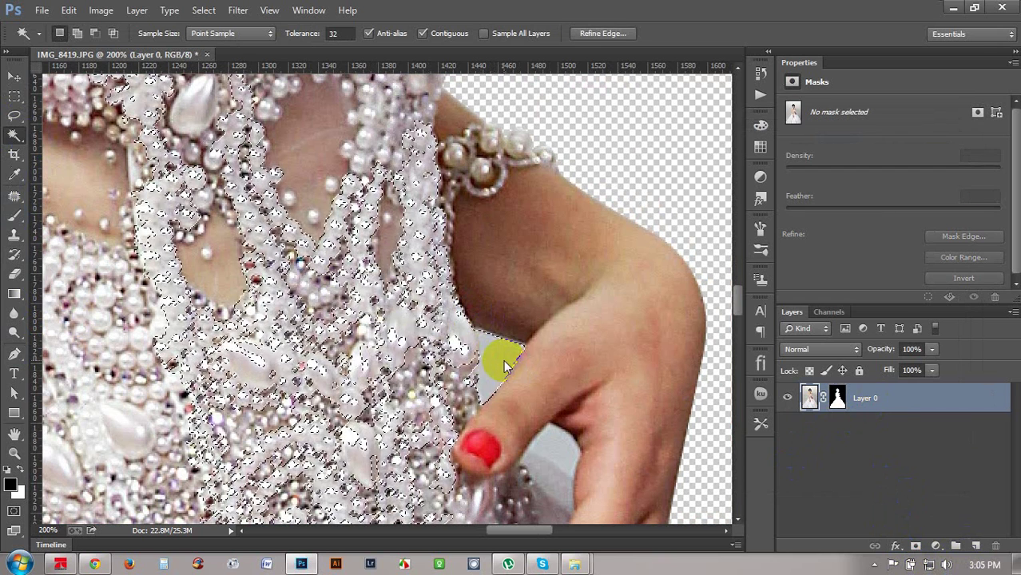
- Trace a closed Pen tool path around the background gap enclosed by the forearm, thumb and waist
left_click(15, 354)
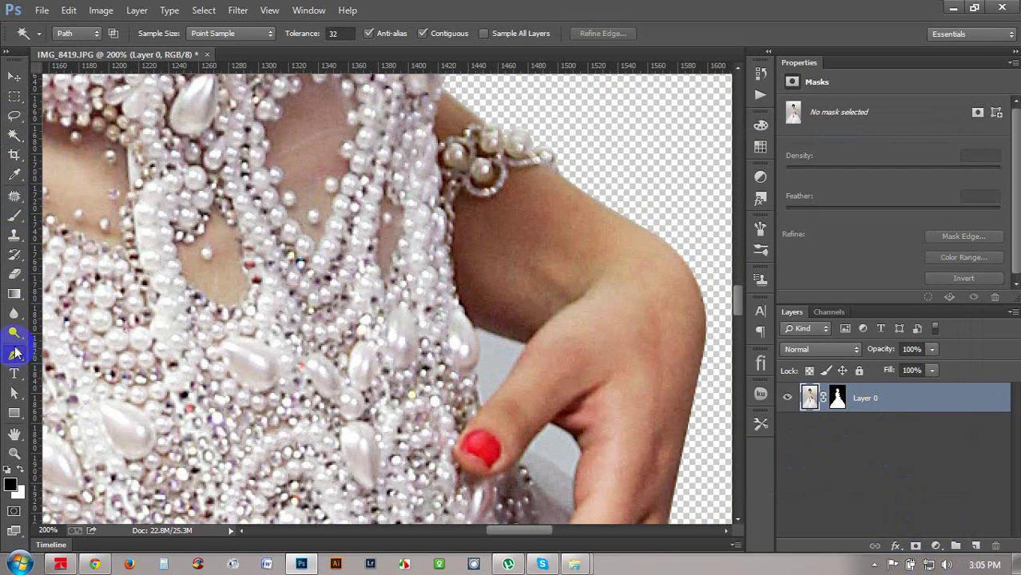
left_click(475, 326)
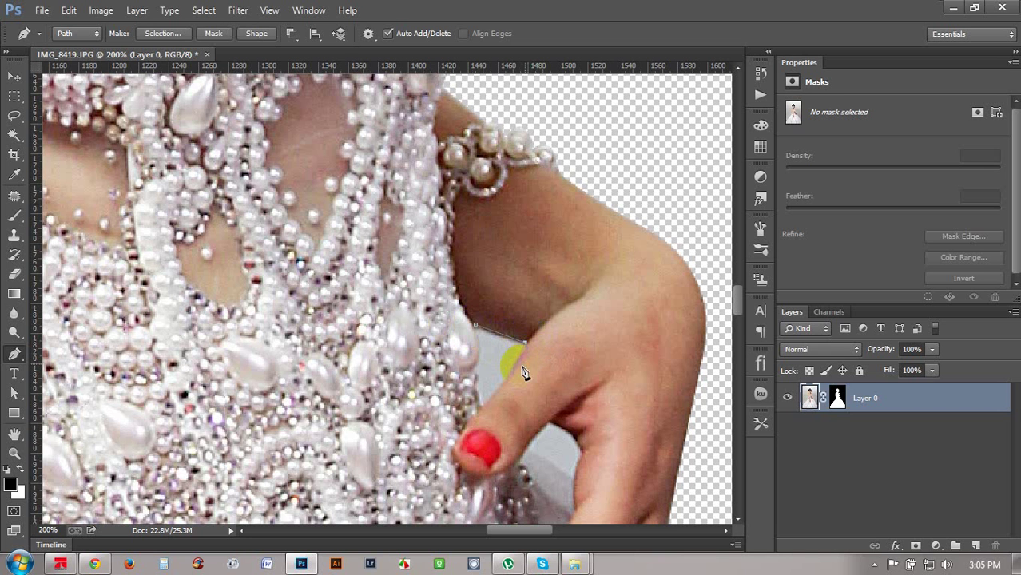
left_click_drag(484, 407, 450, 441)
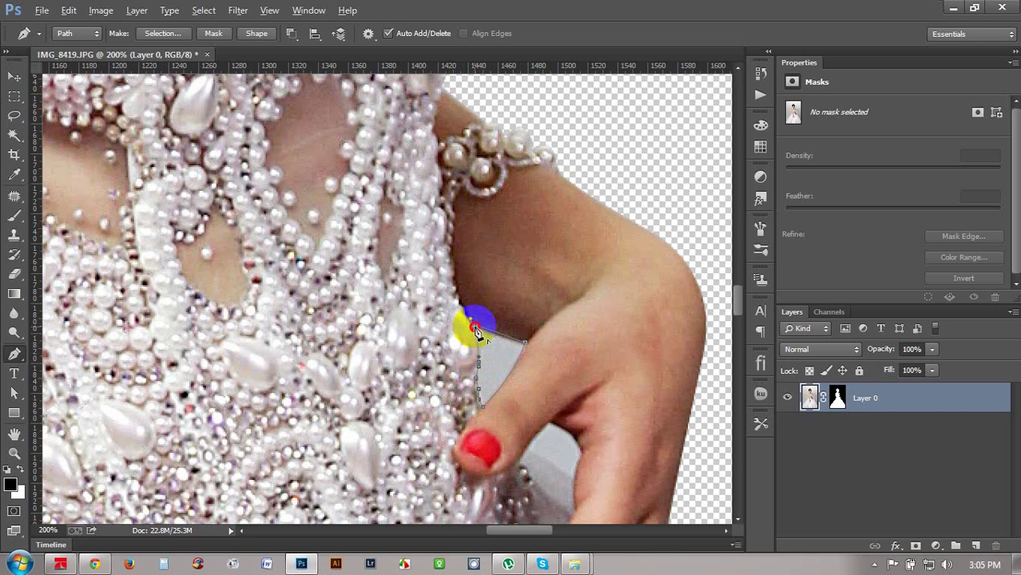
- Trace a second closed path around the gap below the thumb and convert both paths into a selection
scroll(512, 359, "down", 2)
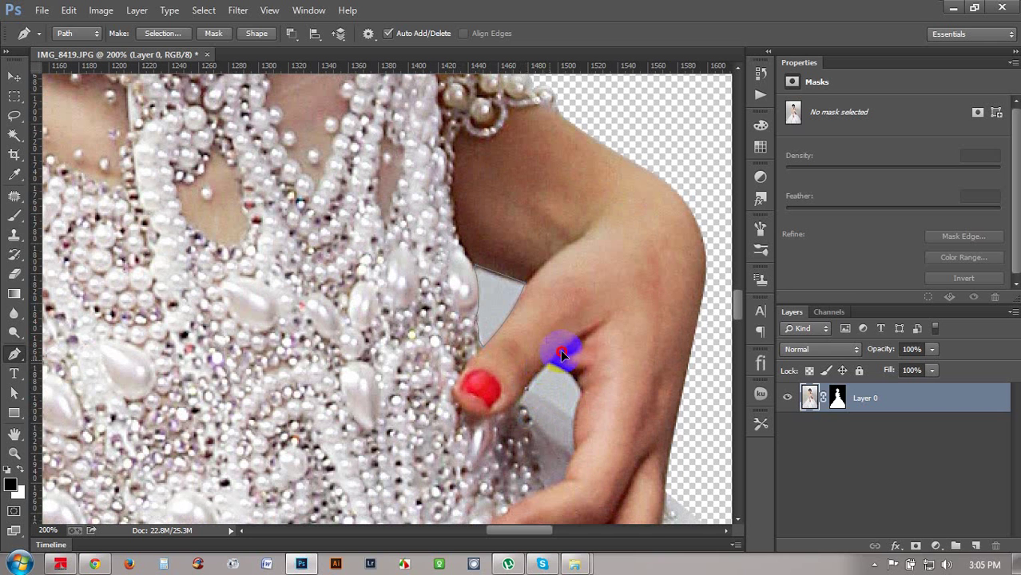
left_click(553, 361)
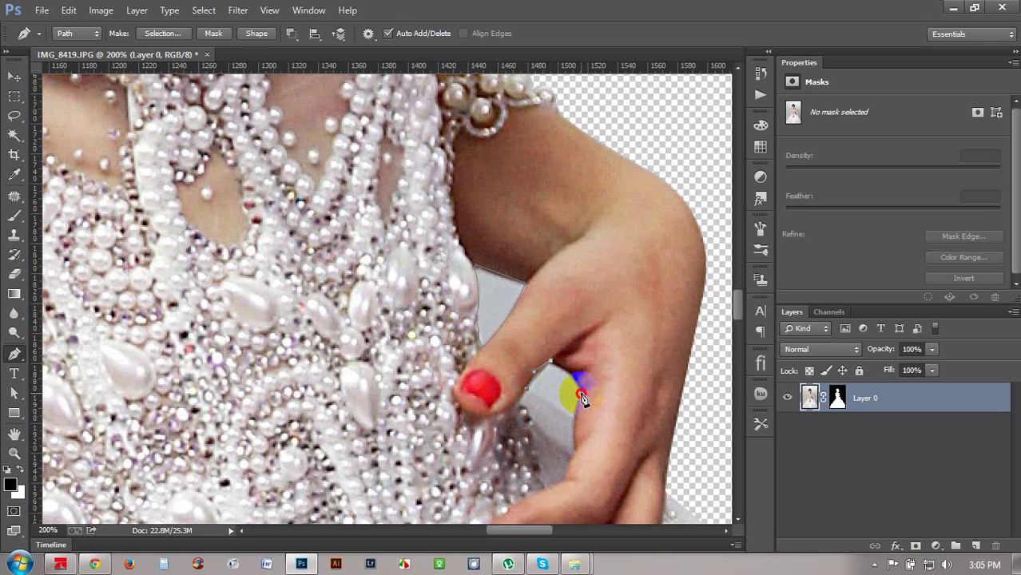
left_click_drag(586, 417, 581, 404)
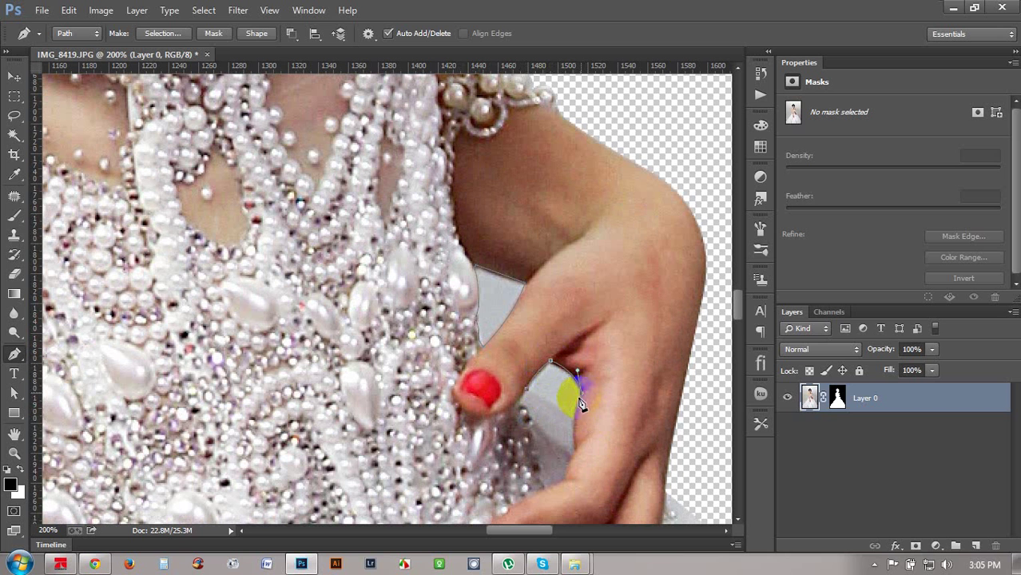
left_click(530, 394)
key("ctrl+Return")
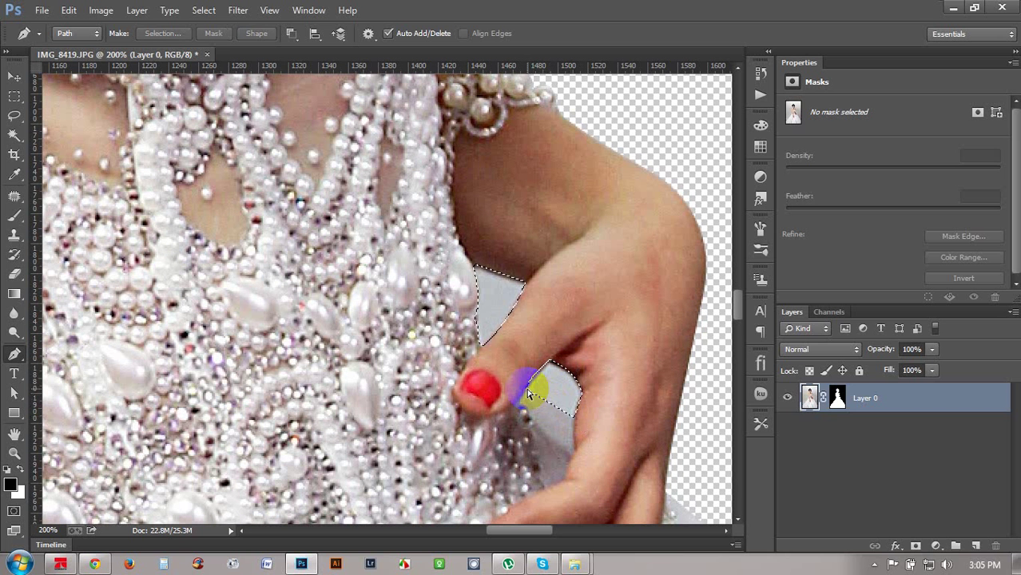
- Fill the selected gaps with black on Layer 0's mask to hide them, and deselect
left_click(865, 398)
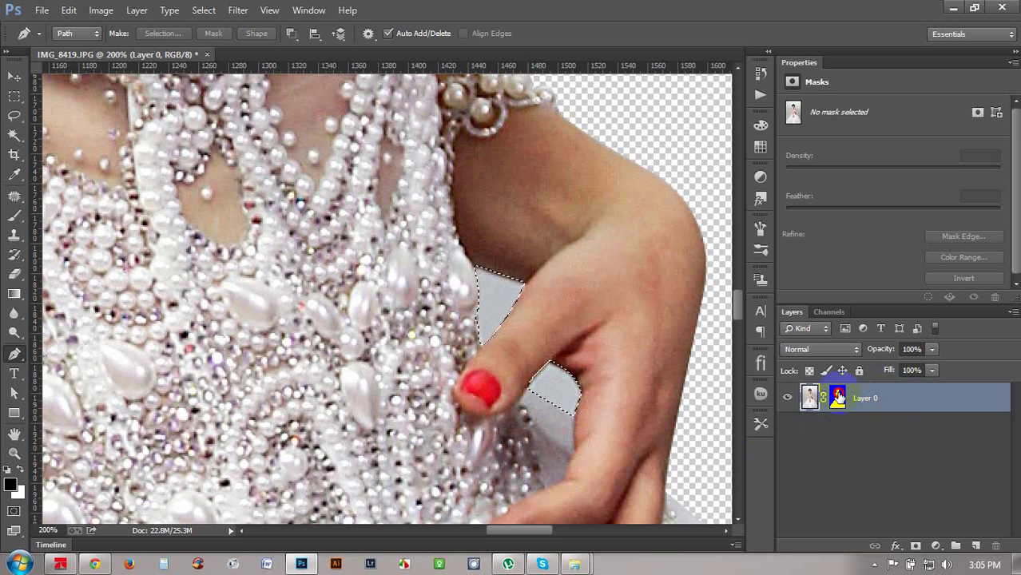
left_click(837, 397)
key("alt+BackSpace")
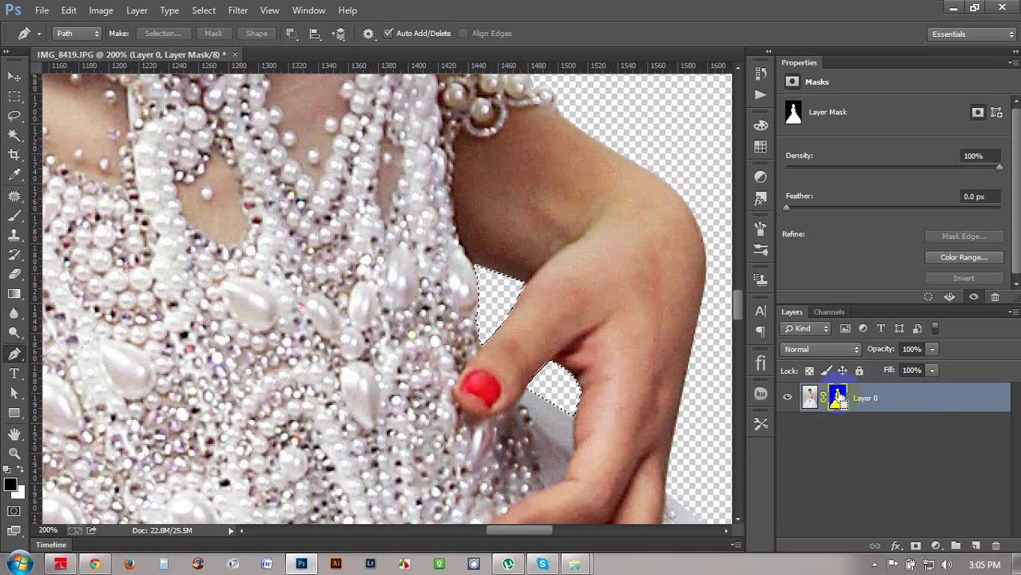
key("ctrl+d")
- Examine the whole masked figure against the transparent background
key("ctrl+minus")
key("ctrl+minus")
key("ctrl+minus")
key("ctrl+minus")
key("ctrl+minus")
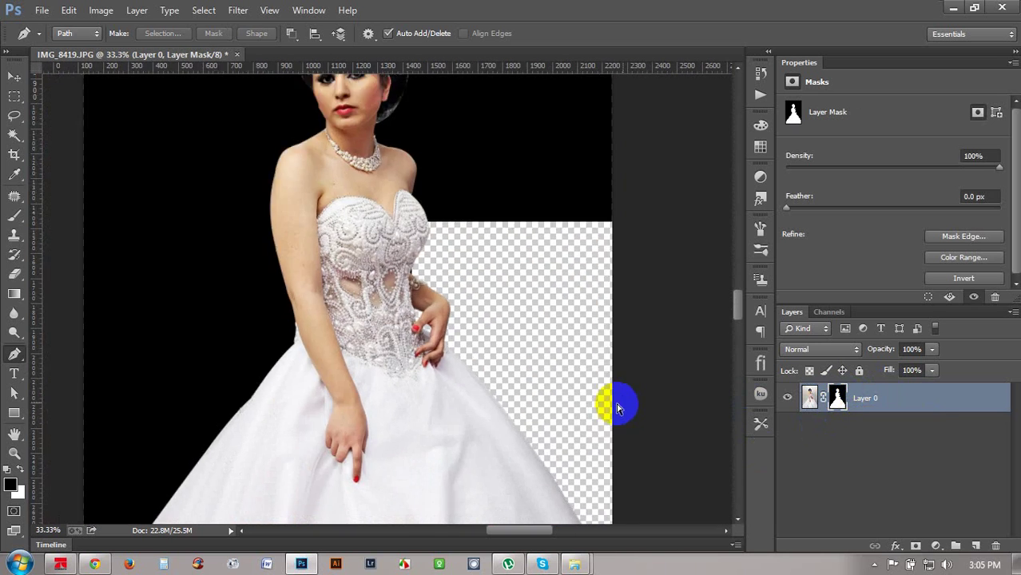
key("ctrl+minus")
key("ctrl+minus")
key("ctrl+minus")
left_click(14, 77)
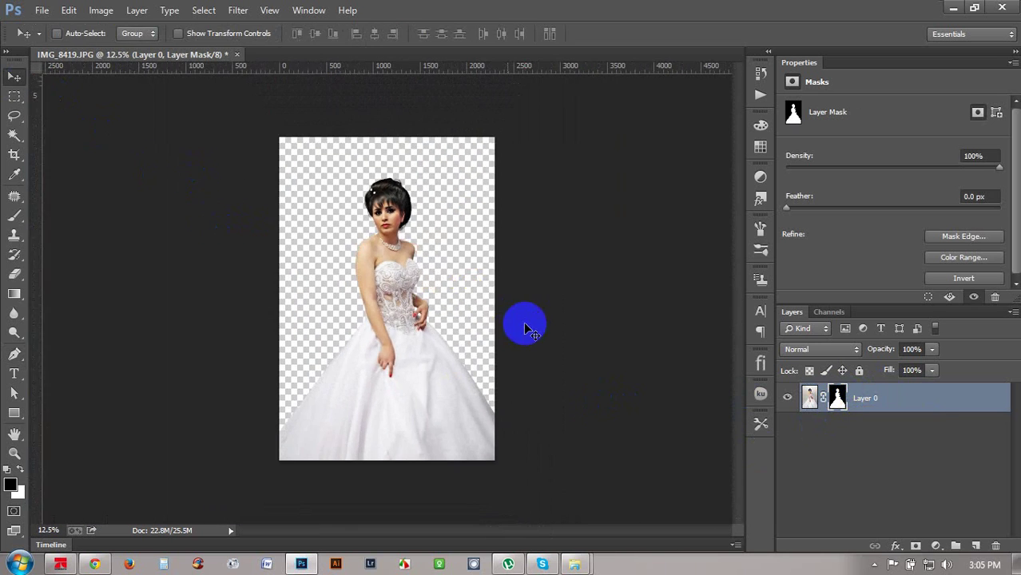
key("ctrl+plus")
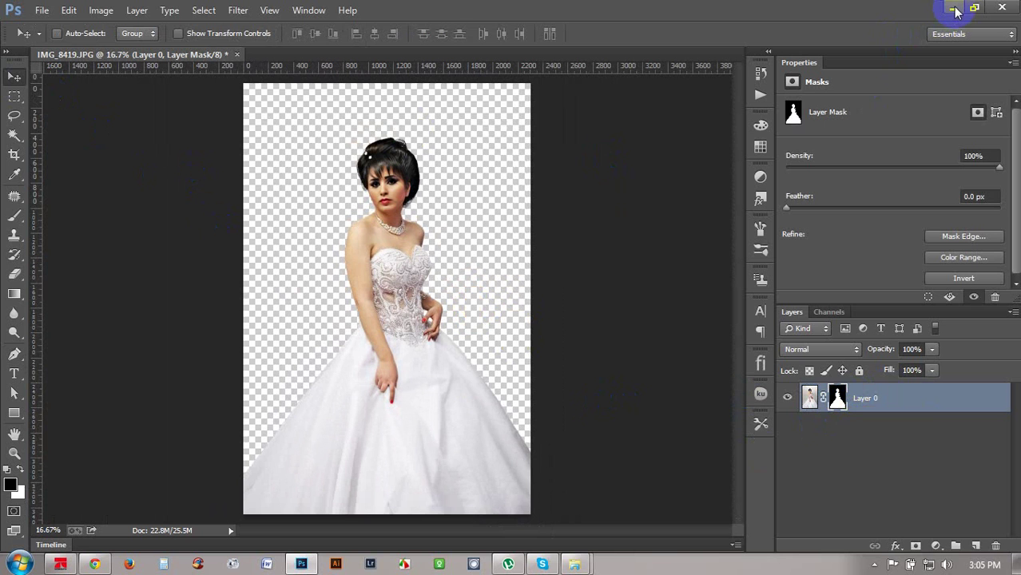
- Switch to the file explorer and open the background folder that sits beside the dress 15 files folder
left_click(956, 11)
left_click(615, 96)
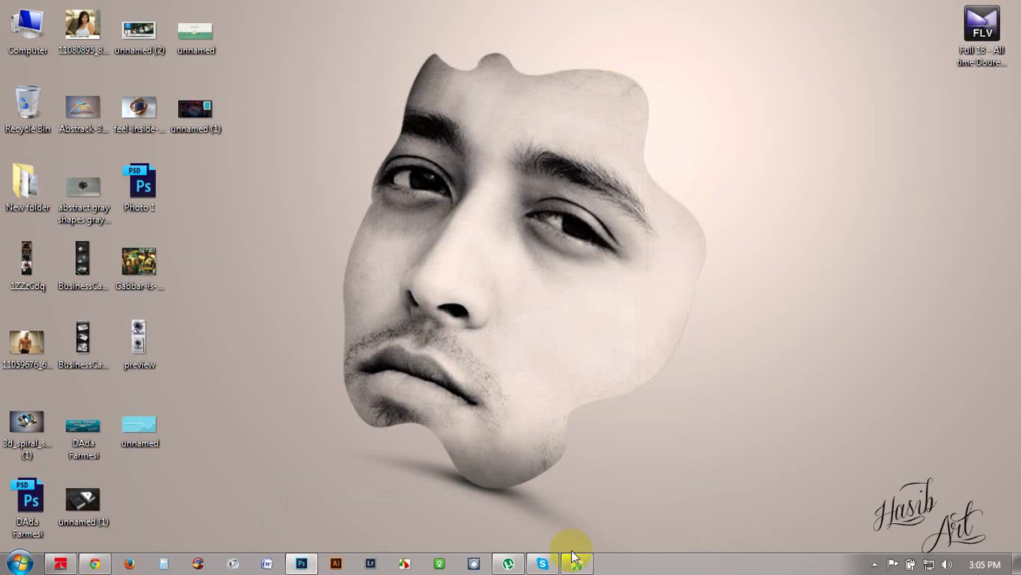
left_click(577, 565)
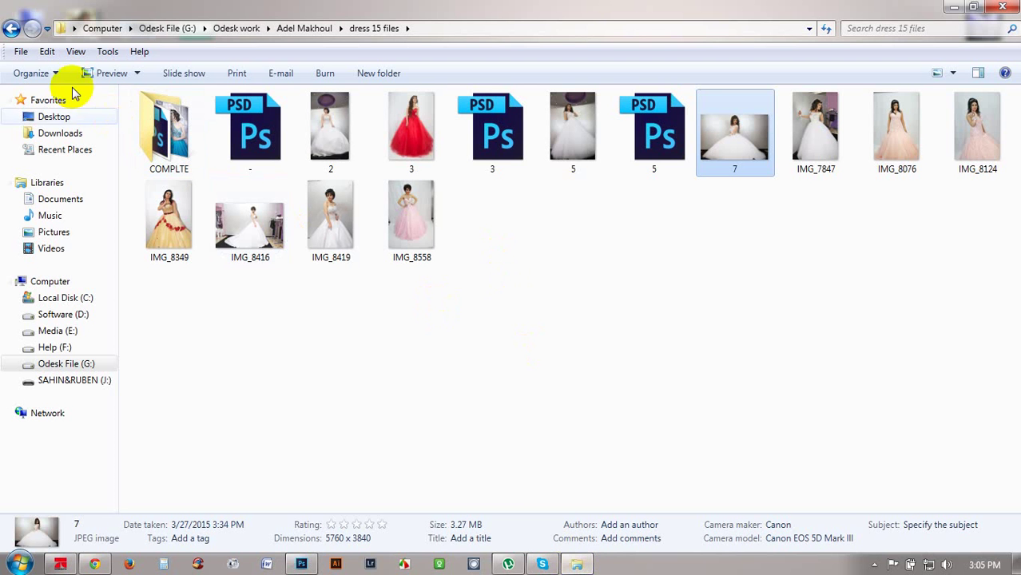
left_click(11, 29)
double_click(168, 128)
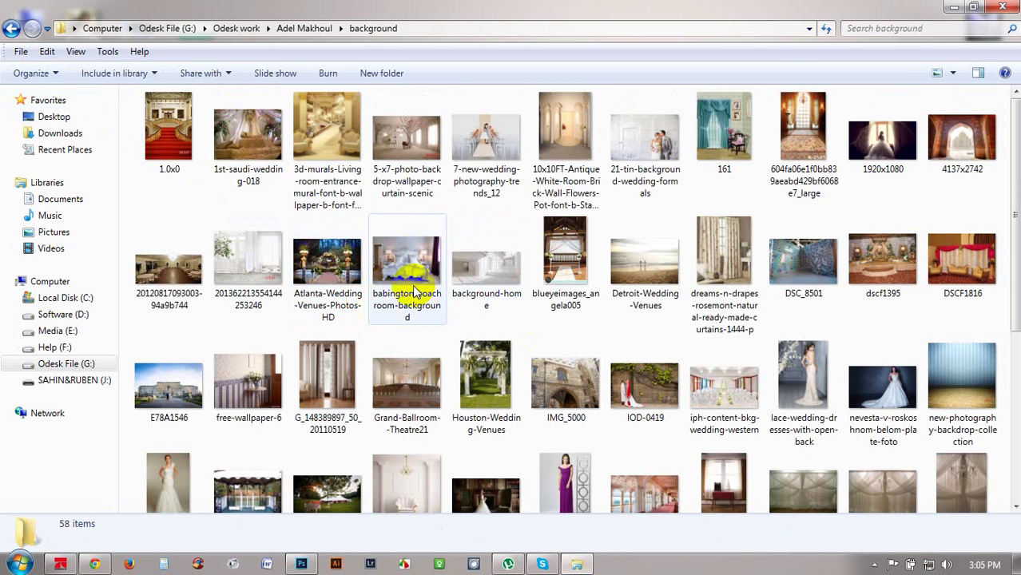
- Place Wedding-Design-Backdrop-Gallery-HD-Wallpaper into the IMG_8419.JPG document, scaled to about 270% to fill the canvas height
scroll(532, 310, "down", 4)
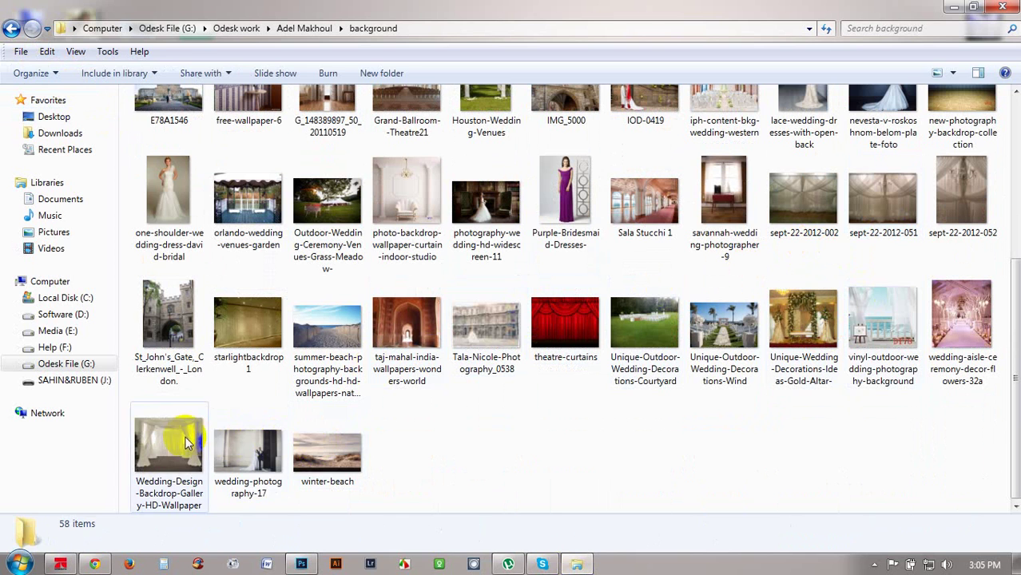
left_click_drag(188, 443, 427, 300)
left_click_drag(488, 217, 699, 133)
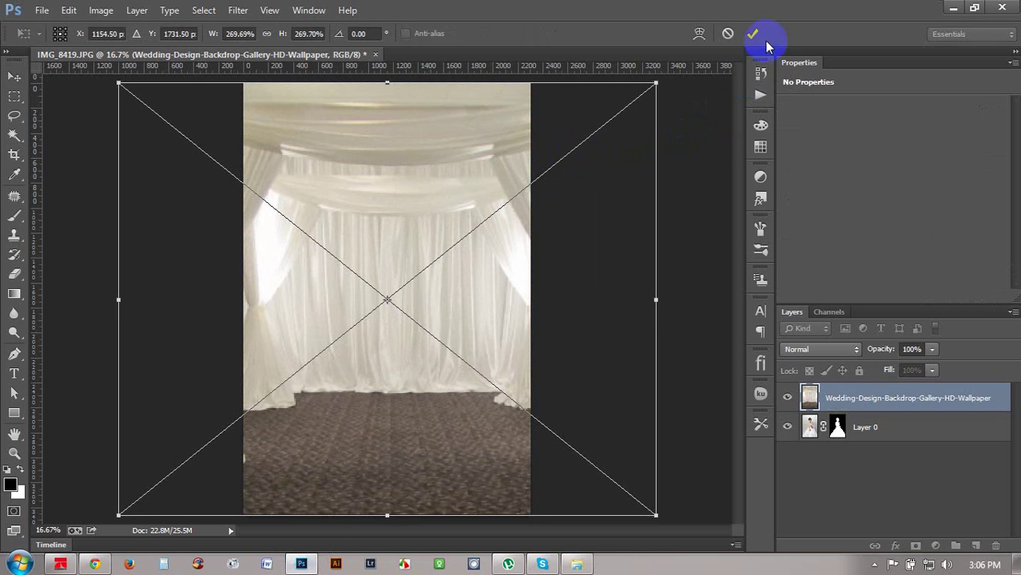
key("Return")
- Move the backdrop layer below Layer 0 and rename it bg
mouse_move(857, 415)
left_mouse_down()
mouse_move(855, 472)
mouse_move(857, 435)
left_mouse_up()
double_click(855, 429)
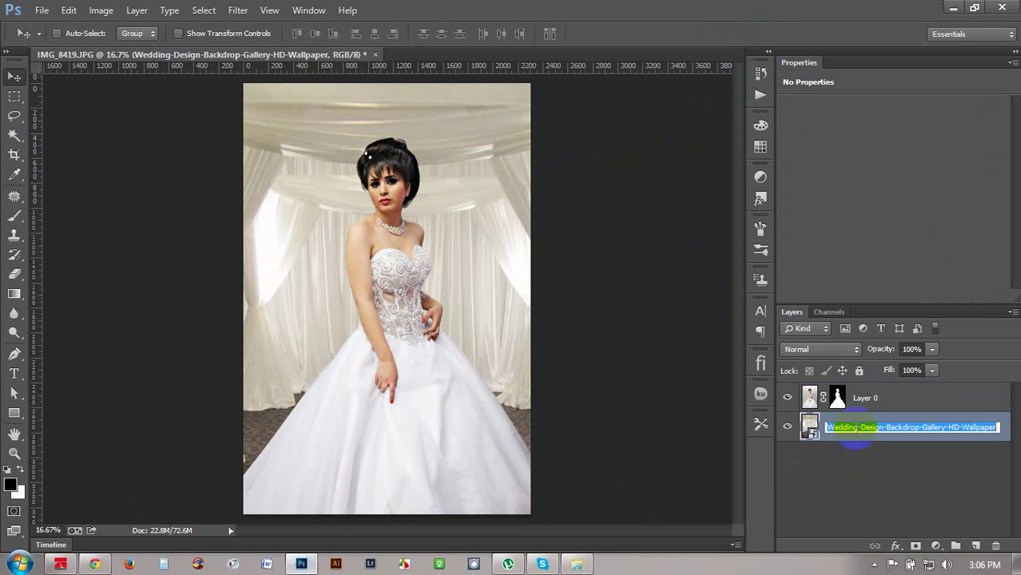
type("bg")
key("Return")
- Rasterize the bg layer and shift it about 12 px to the right
right_click(885, 428)
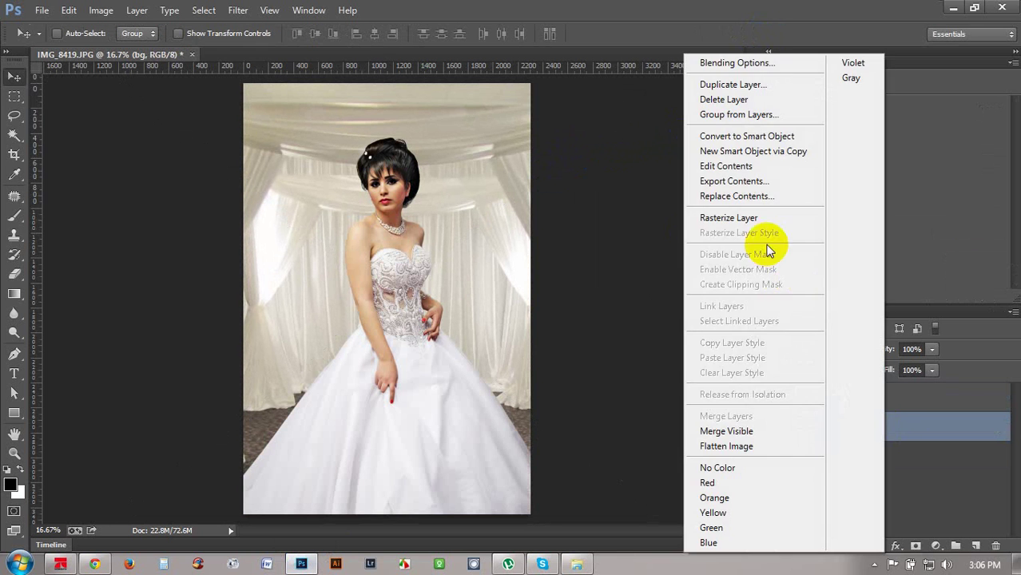
left_click(764, 216)
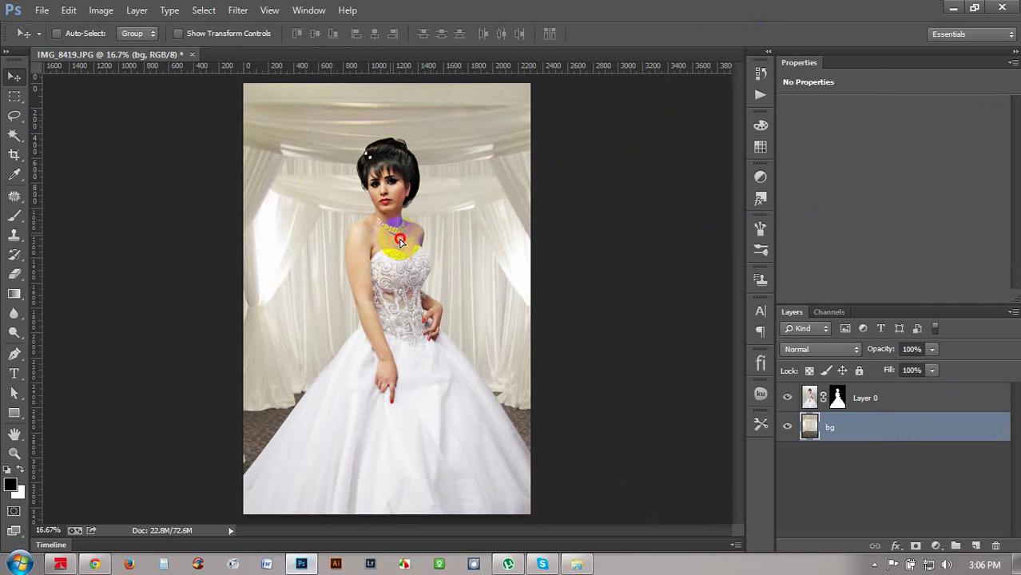
mouse_move(387, 242)
left_mouse_down()
mouse_move(400, 241)
mouse_move(392, 238)
left_mouse_up()
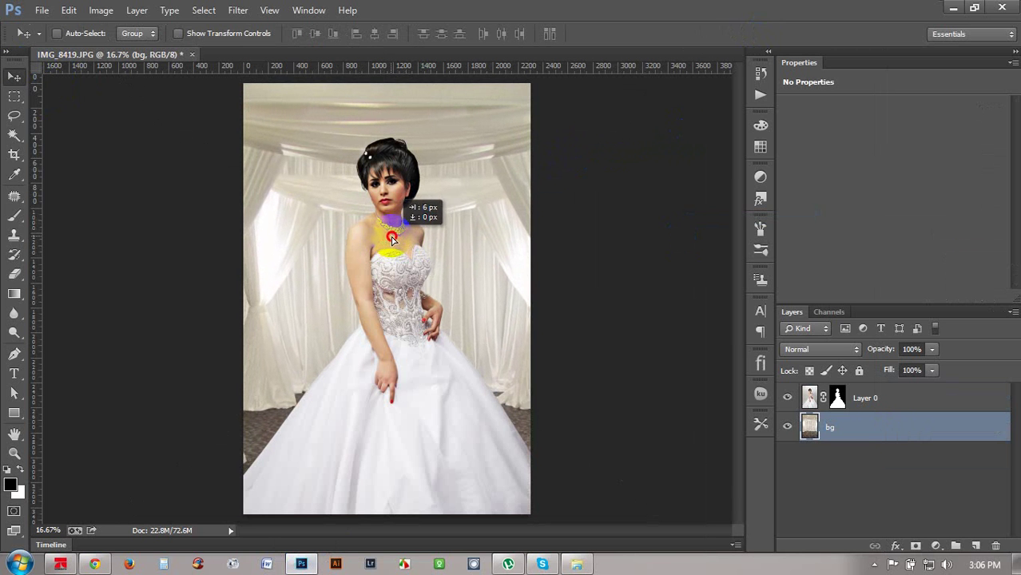
- Free-transform the bg layer to 79.30% width and 93.49% height, centred at about X 1254 px, Y 1618.5 px behind the woman
key("ctrl+t")
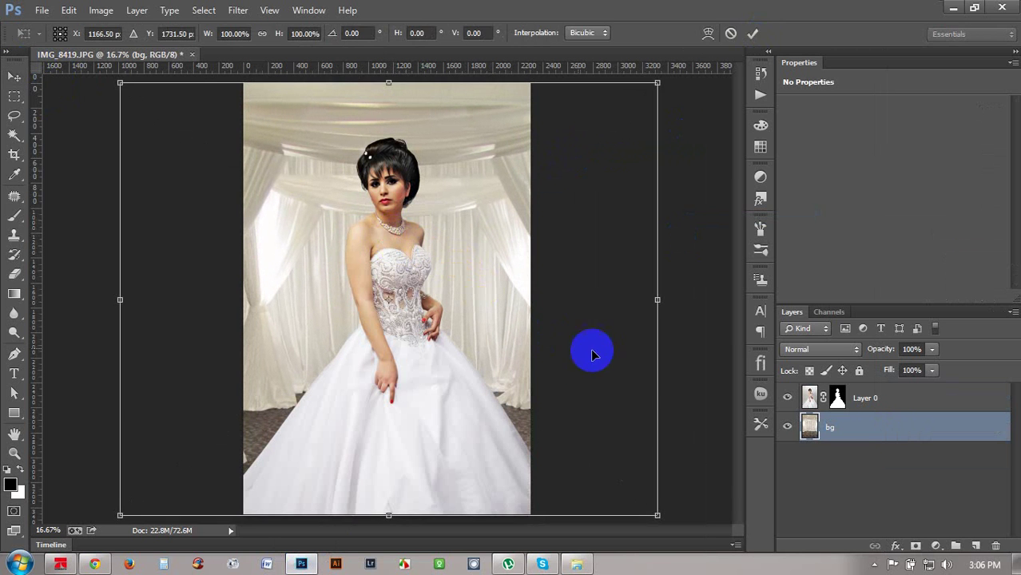
left_click_drag(660, 514, 617, 487)
mouse_move(564, 439)
left_mouse_down()
mouse_move(582, 440)
mouse_move(568, 439)
mouse_move(569, 430)
left_mouse_up()
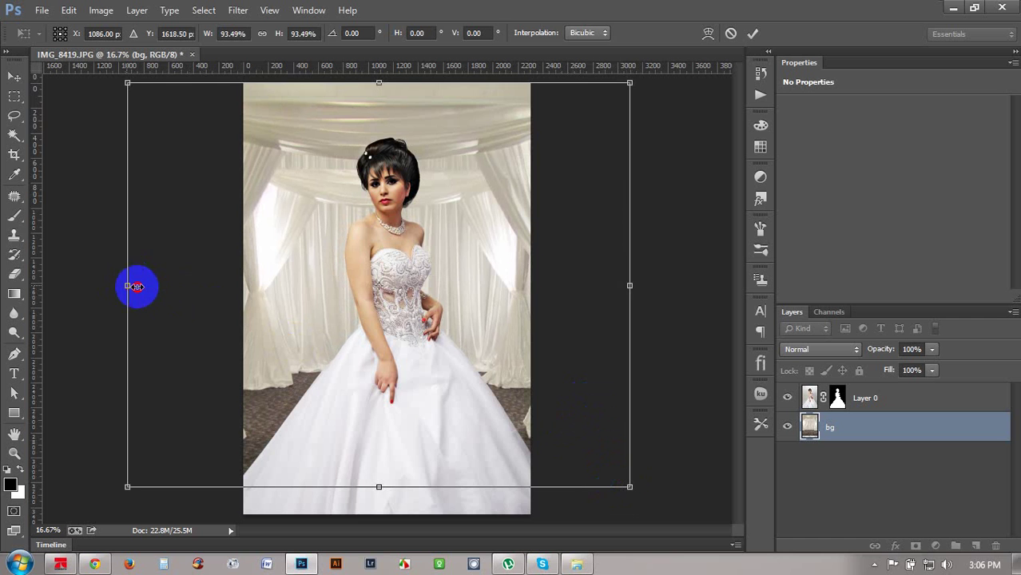
left_click_drag(138, 286, 158, 292)
left_click_drag(433, 326, 446, 332)
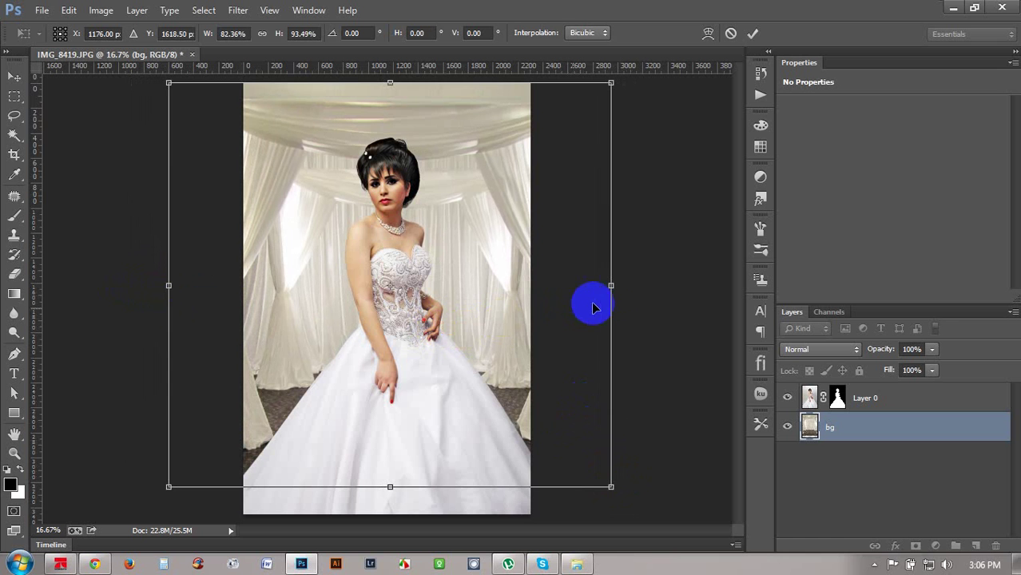
mouse_move(576, 297)
left_mouse_down()
mouse_move(586, 297)
mouse_move(568, 292)
mouse_move(574, 297)
left_mouse_up()
left_click_drag(175, 286, 191, 293)
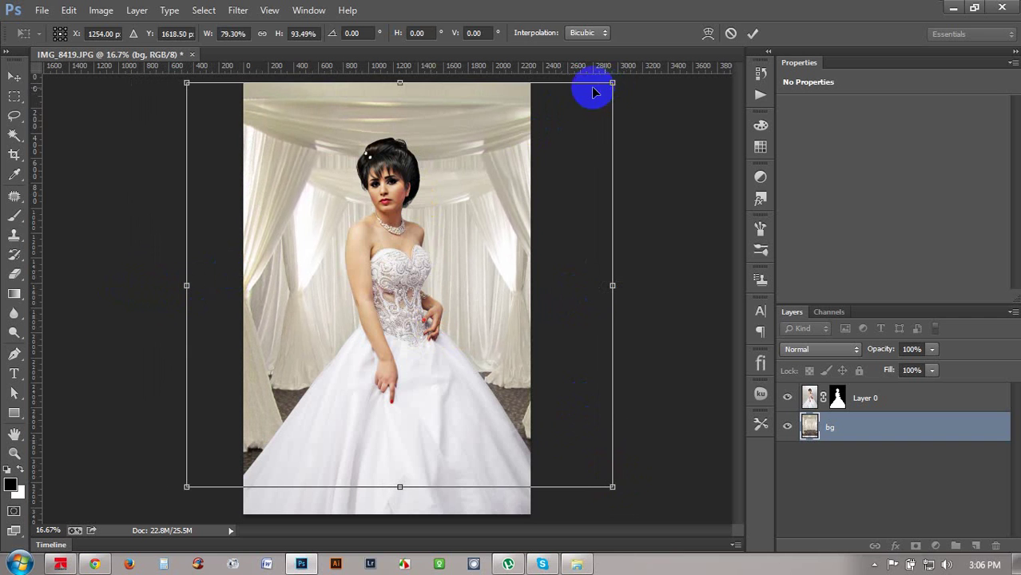
left_click(753, 33)
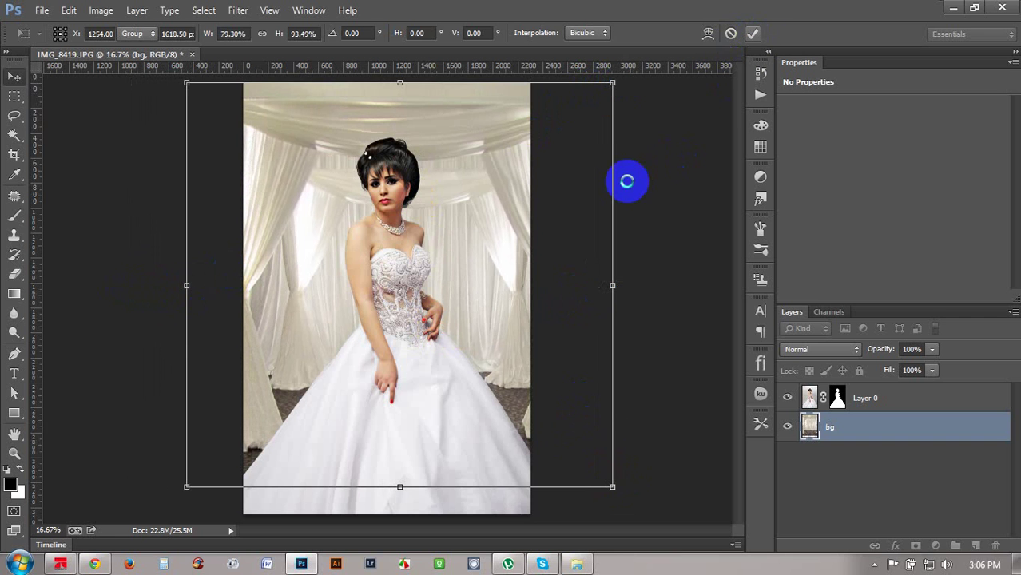
- Shift the bg layer about 78 px to the left and free-transform it to 111.22% width
left_click_drag(463, 249, 452, 261)
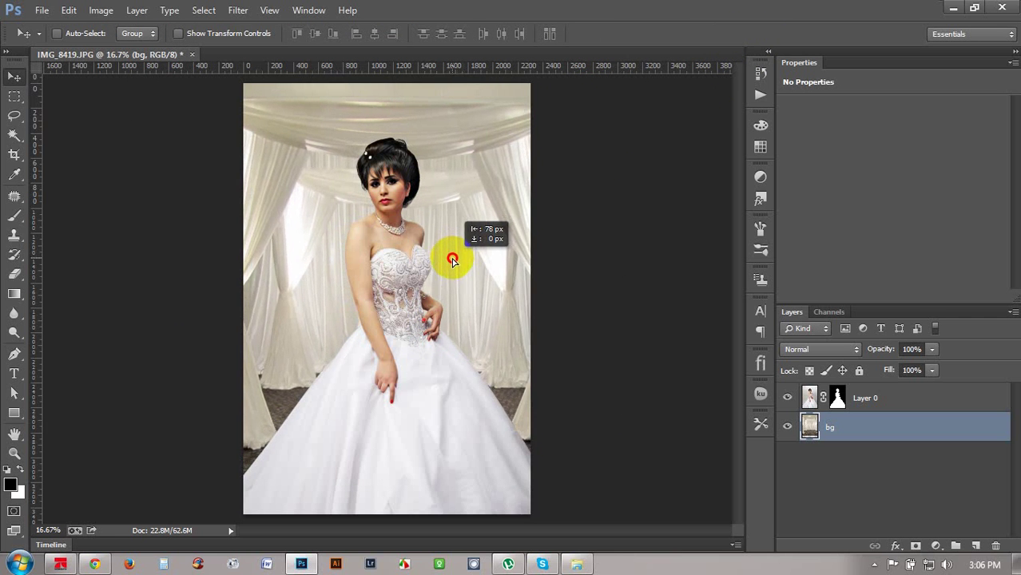
key("ctrl+t")
left_click_drag(600, 285, 627, 287)
left_click_drag(628, 286, 627, 286)
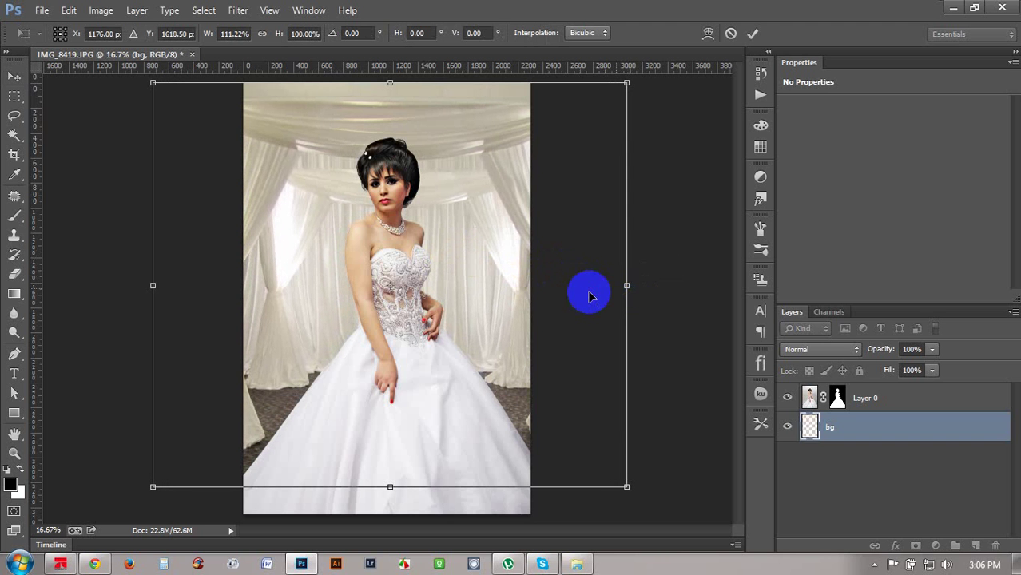
- Finish the bg transform at 113.04% width, 101.63% height and -0.32° rotation, and reposition the backdrop slightly to the right
left_click_drag(676, 341, 604, 296)
mouse_move(645, 415)
left_mouse_down()
mouse_move(695, 452)
mouse_move(649, 411)
left_mouse_up()
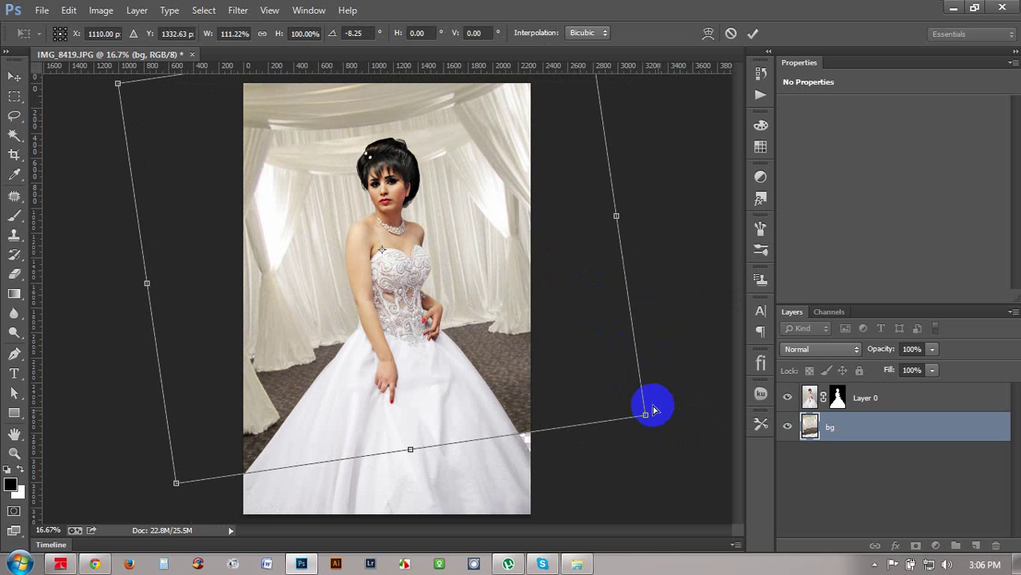
mouse_move(671, 253)
left_mouse_down()
mouse_move(674, 267)
mouse_move(680, 255)
left_mouse_up()
left_click_drag(553, 247, 558, 284)
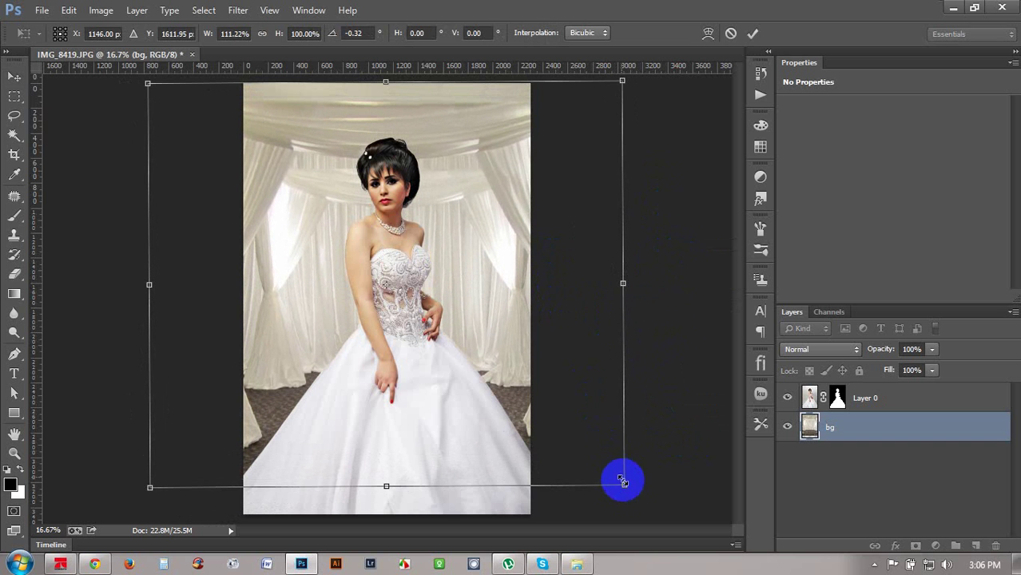
left_click_drag(625, 484, 631, 492)
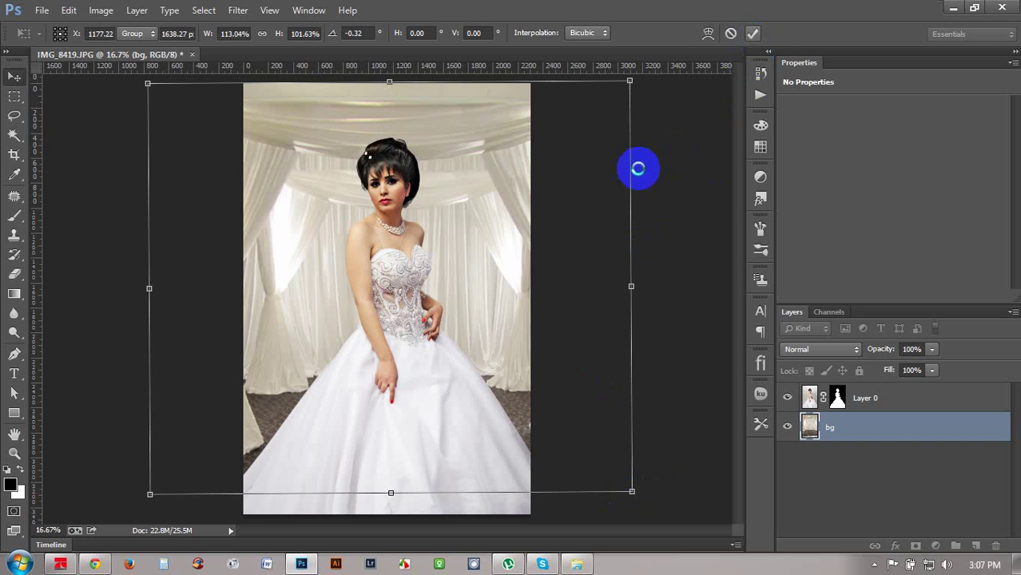
key("Return")
left_click_drag(477, 208, 482, 211)
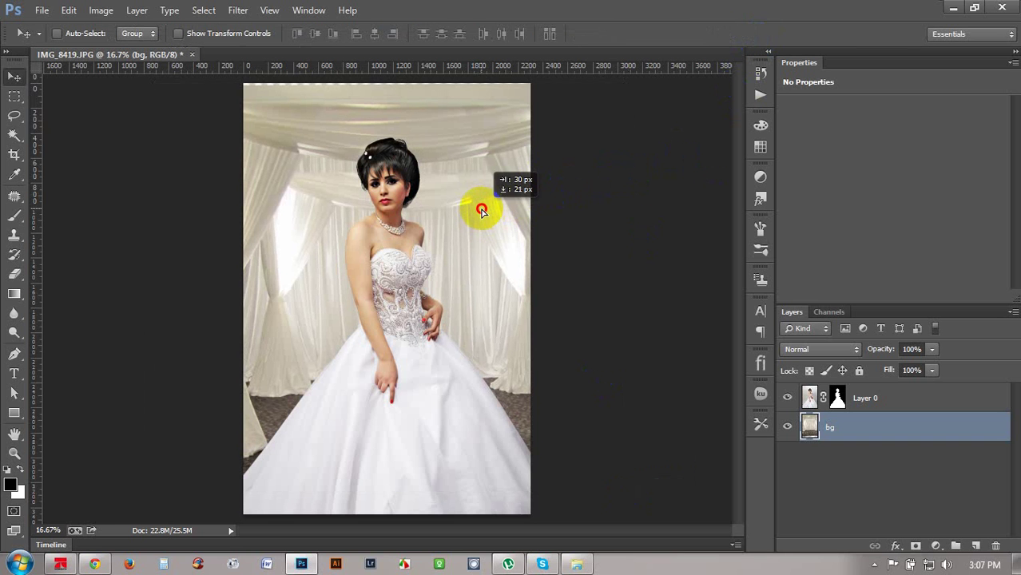
left_click_drag(463, 165, 466, 161)
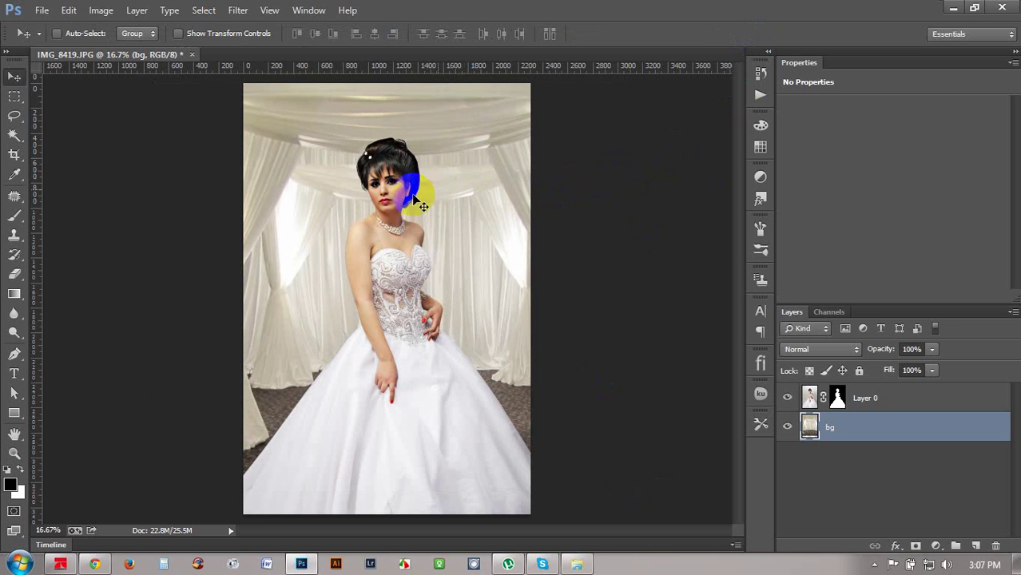
- Apply a Lens Blur to the bg layer with a Hexagon (6) iris and a radius of 22
left_click(239, 10)
mouse_move(286, 183)
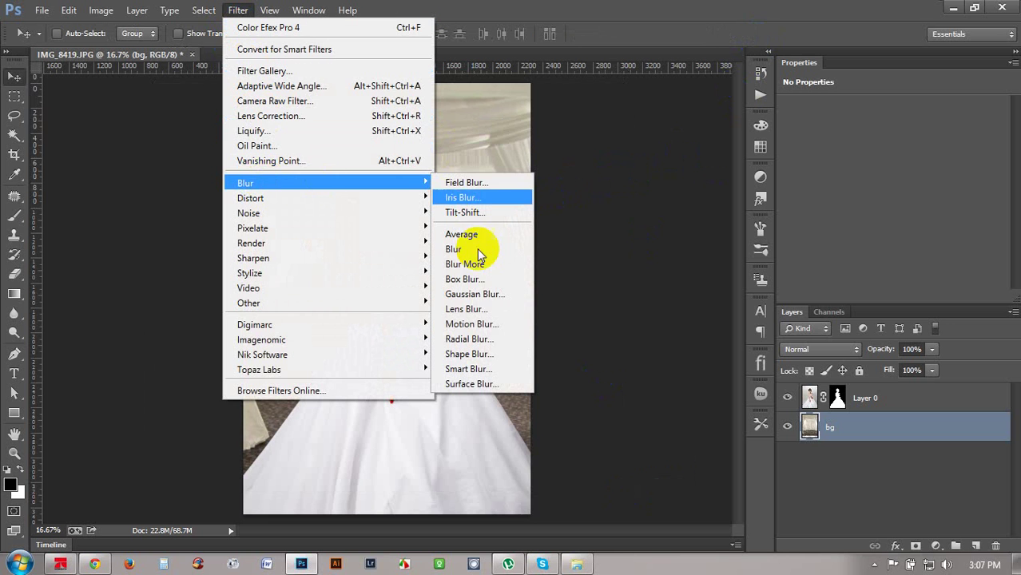
left_click(467, 309)
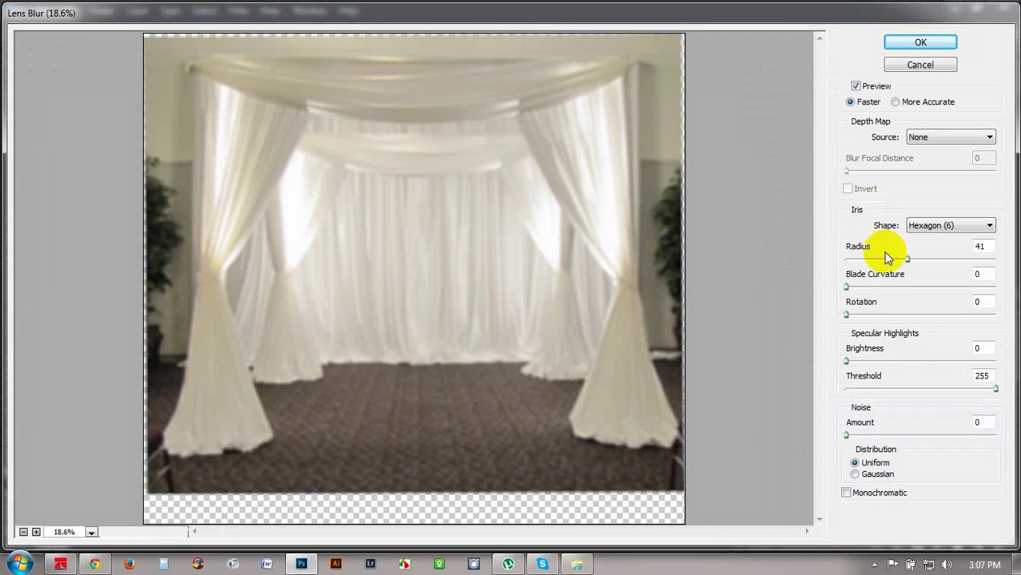
left_click_drag(870, 261, 880, 264)
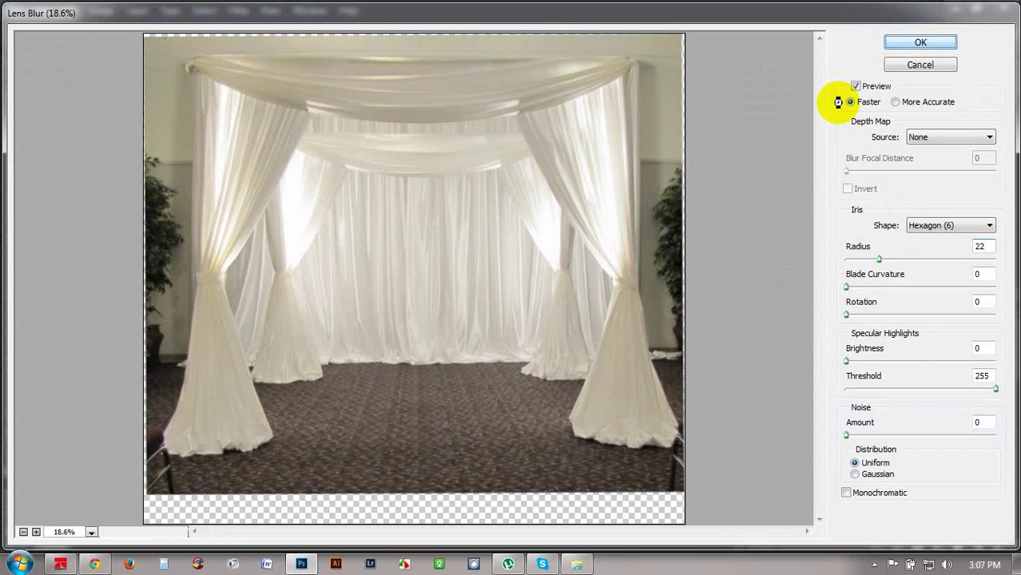
key("Return")
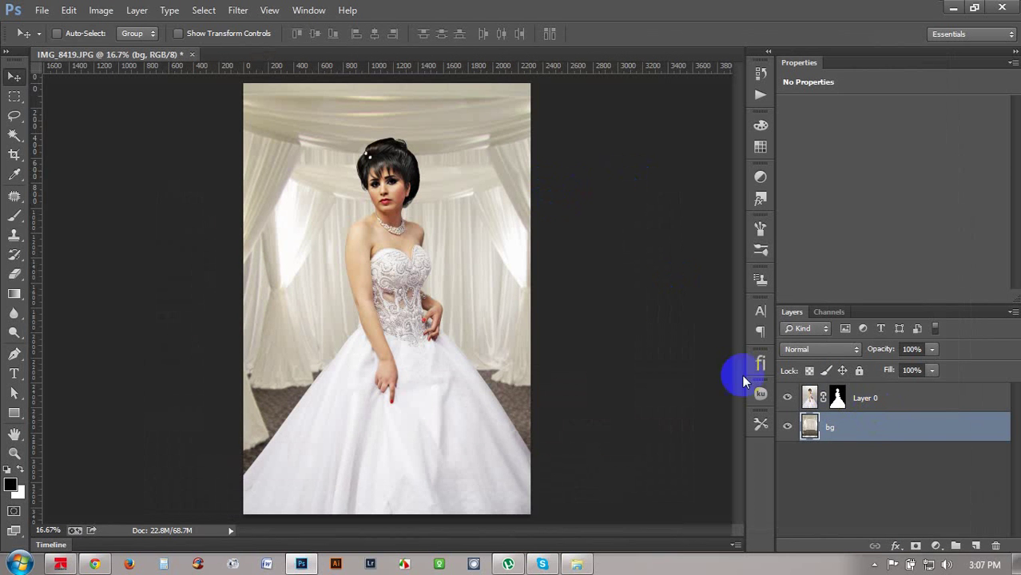
- Nudge the blurred bg layer to the left to centre the drapes behind the woman
left_click(528, 326)
key("shift+Left")
key("shift+Left")
key("shift+Left")
key("shift+Left")
key("shift+Left")
key("shift+Left")
key("shift+Left")
key("shift+Left")
key("shift+Left")
key("shift+Left")
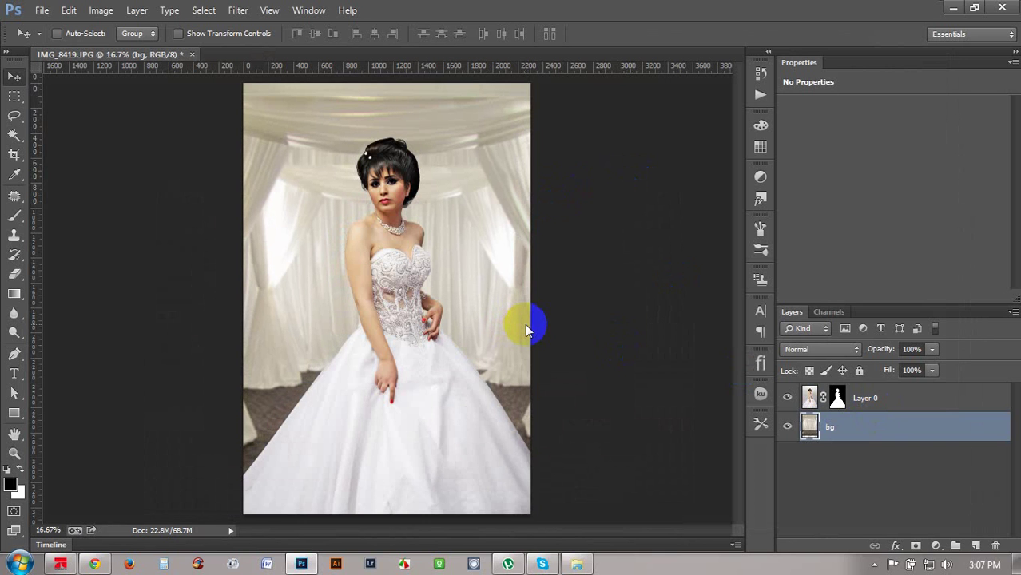
key("shift+Left")
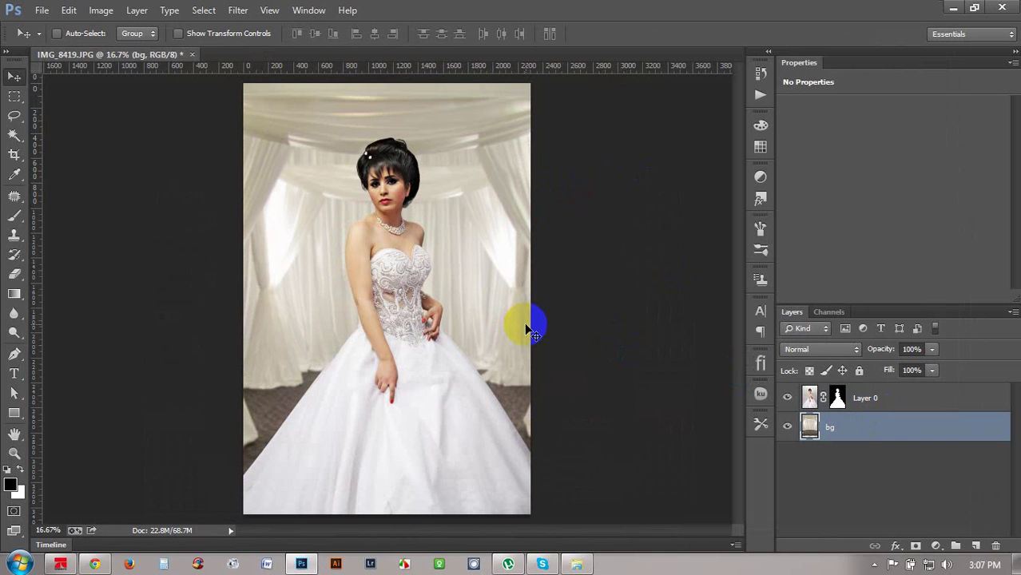
- Select Layer 0 and save the document as IMG_8419.psd
left_click(882, 404)
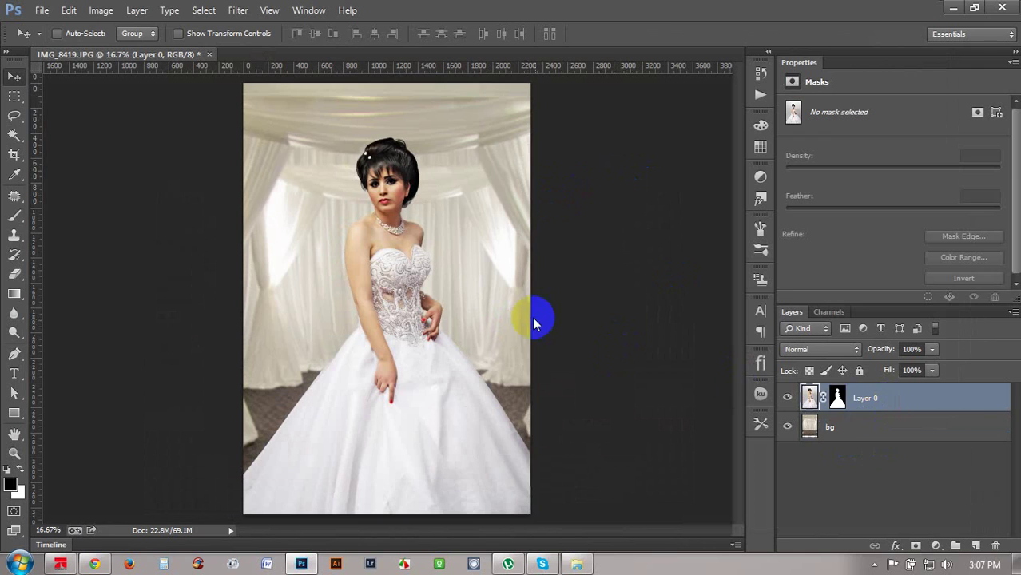
key("ctrl+shift+s")
left_click(877, 511)
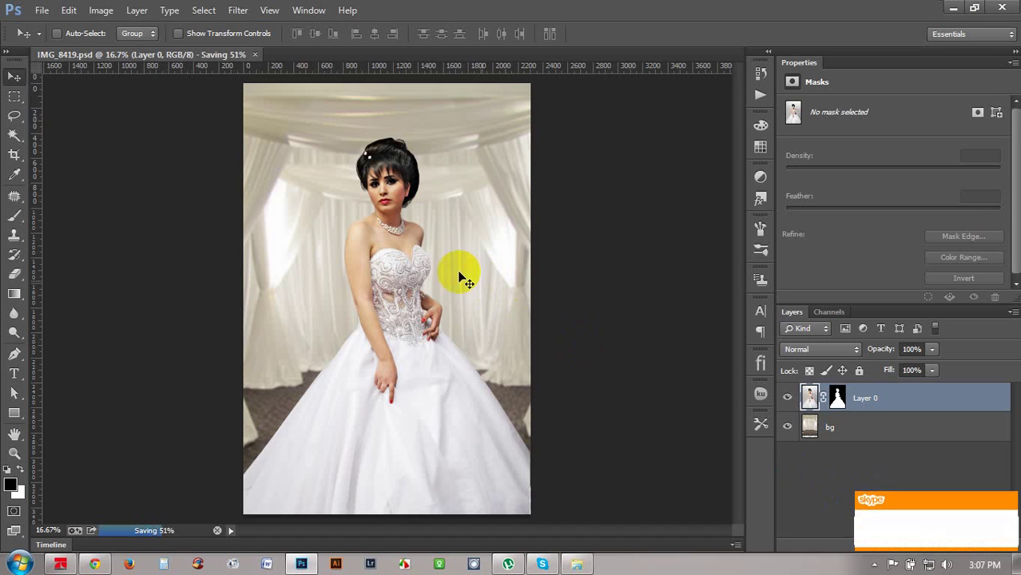
- Remove the dark and coloured specks on the woman's chest with the Spot Healing Brush at size 10, Content-Aware
key("ctrl+plus")
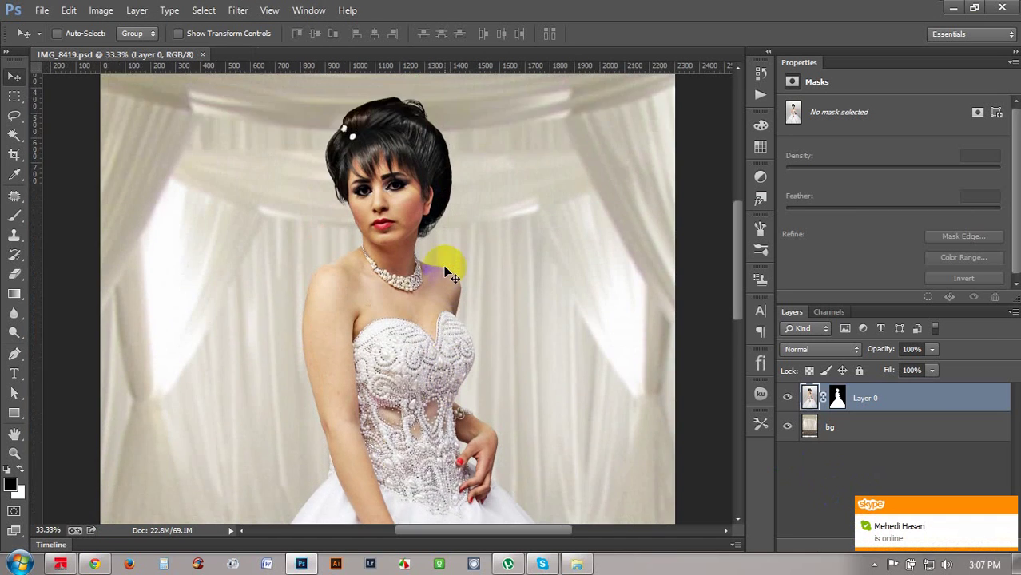
key("ctrl+plus")
key("ctrl+plus")
key("ctrl+plus")
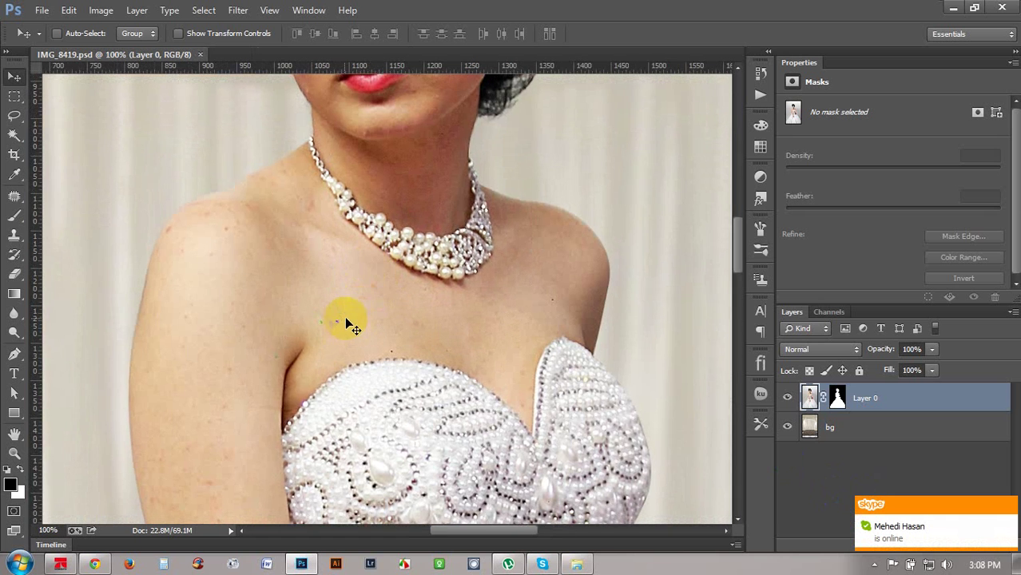
key("ctrl+plus")
left_click(14, 196)
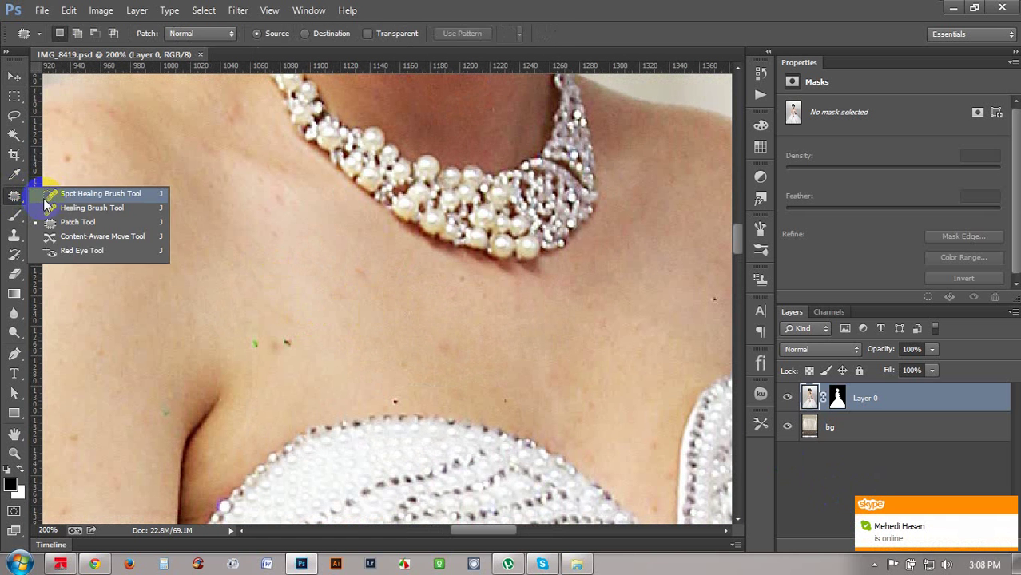
left_click(48, 194)
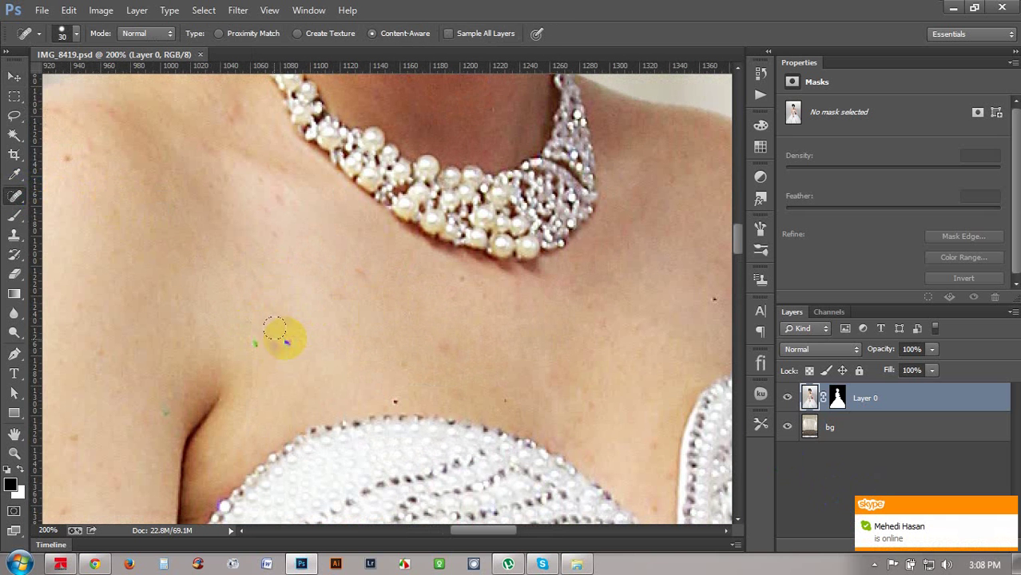
left_click(175, 417)
left_click(395, 404)
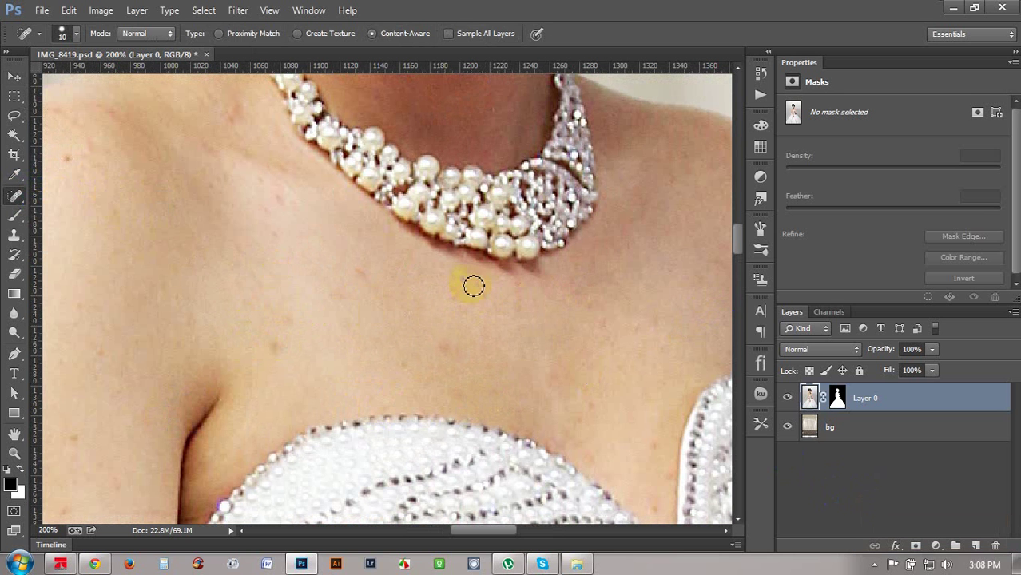
- Heal the skin spots on the woman's shoulder and upper arm with the size 10 Spot Healing Brush
scroll(466, 280, "left", 5)
scroll(462, 289, "down", 1)
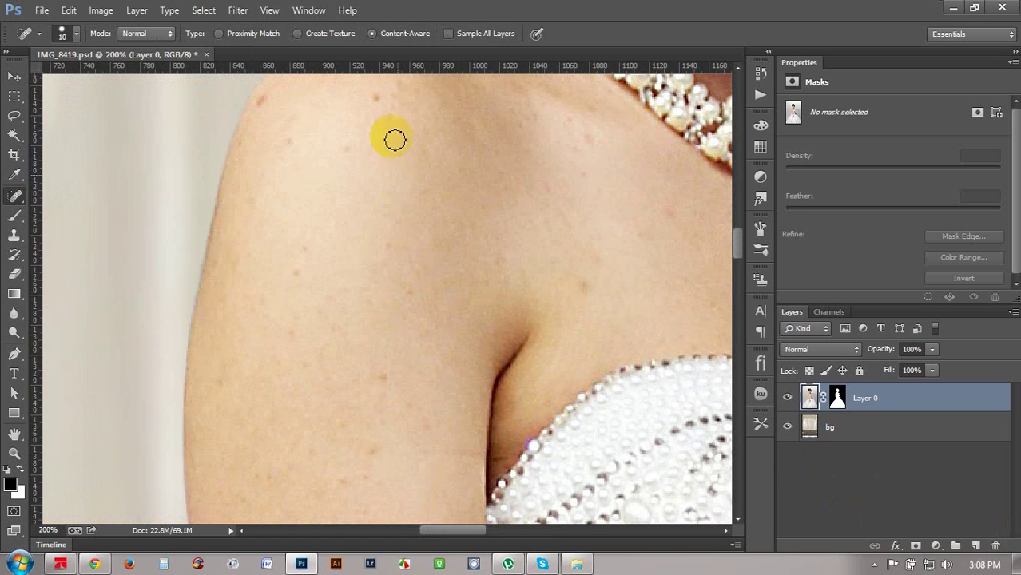
left_click(379, 102)
scroll(415, 216, "down", 5)
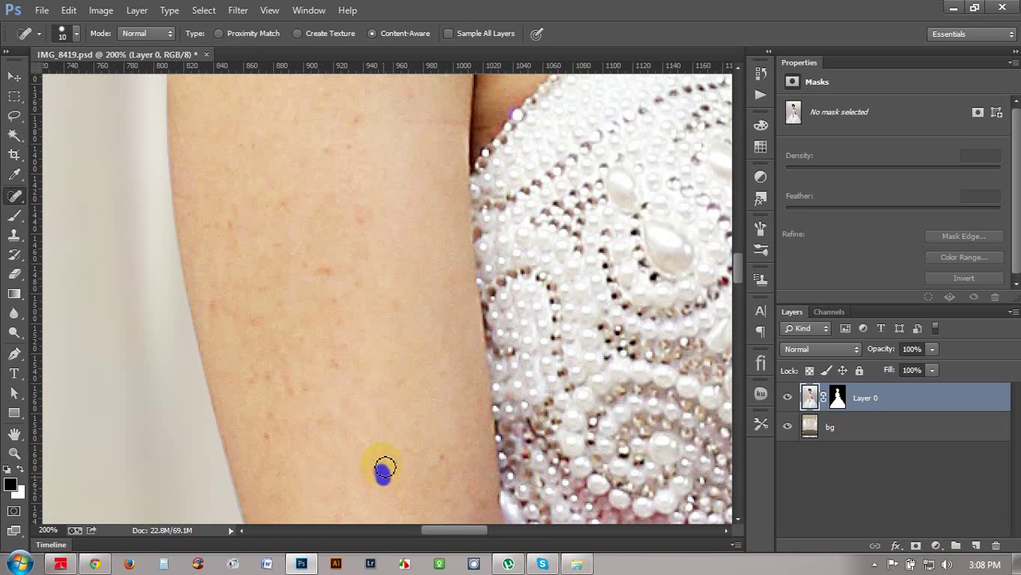
scroll(444, 431, "down", 2)
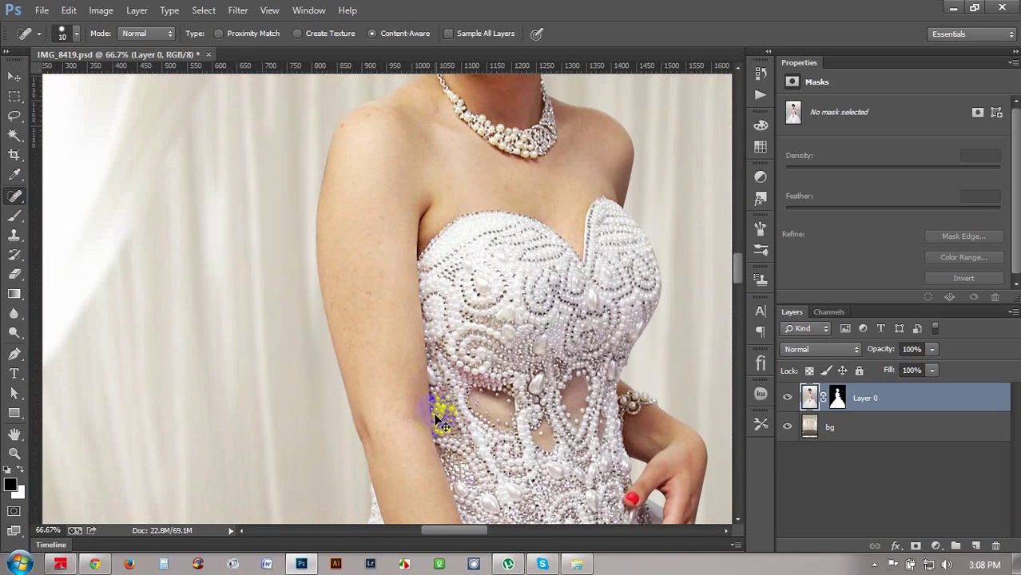
- Heal the blemishes beside the mouth, on the chin and along the jaw with the Spot Healing Brush
scroll(440, 417, "up", 2)
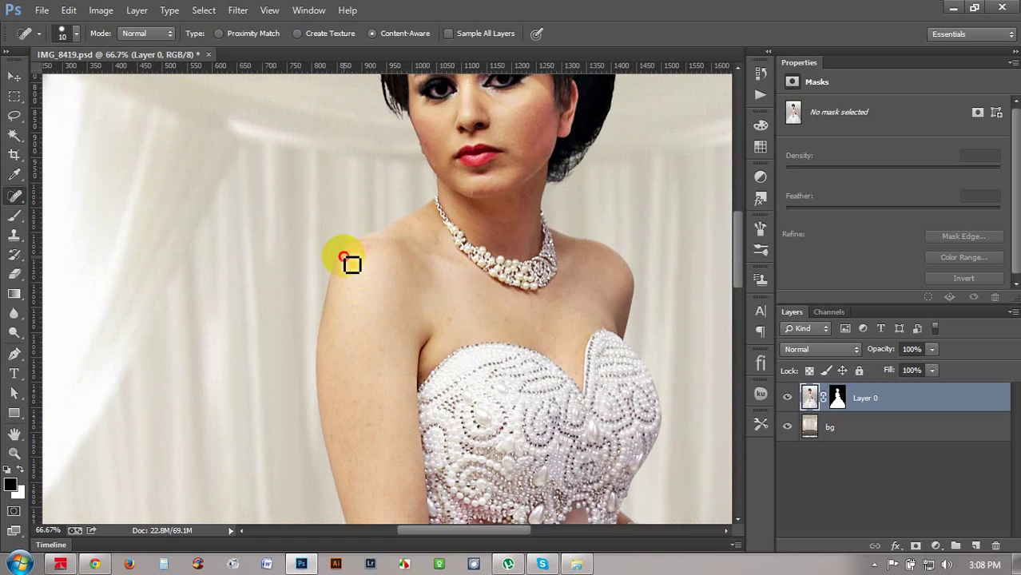
scroll(519, 244, "up", 1)
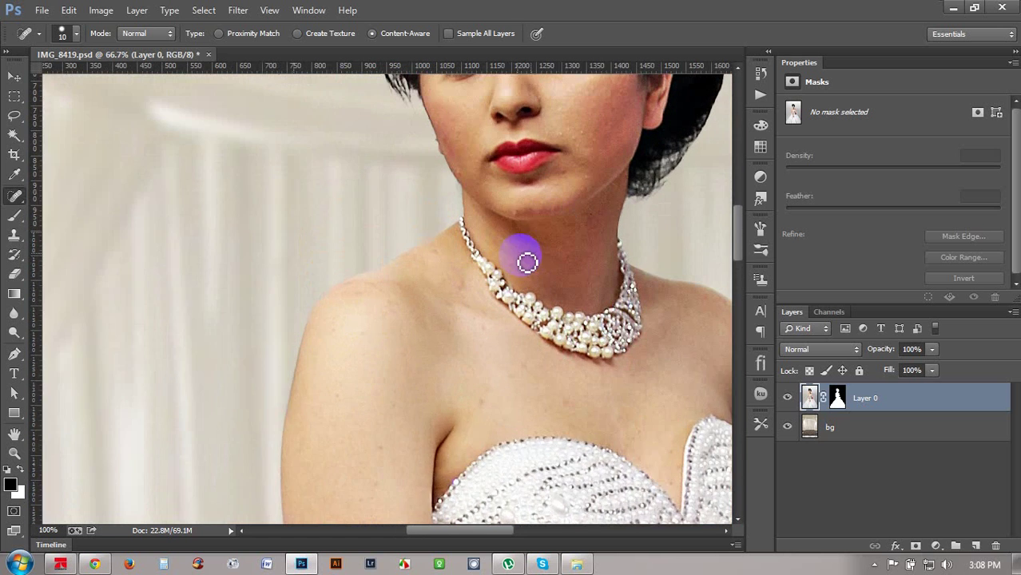
scroll(511, 265, "up", 3)
scroll(559, 240, "up", 1)
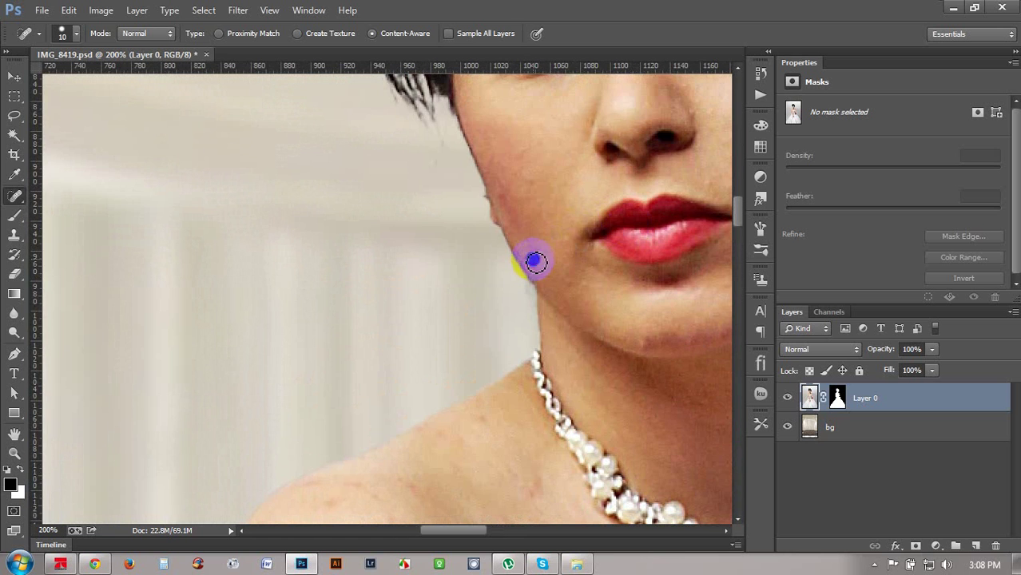
scroll(527, 279, "right", 3)
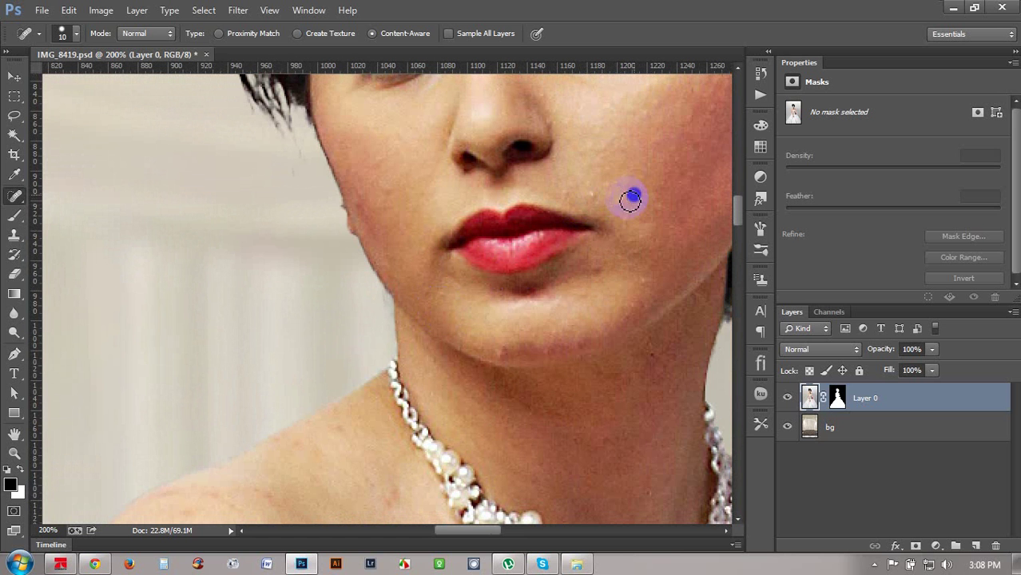
left_click(592, 194)
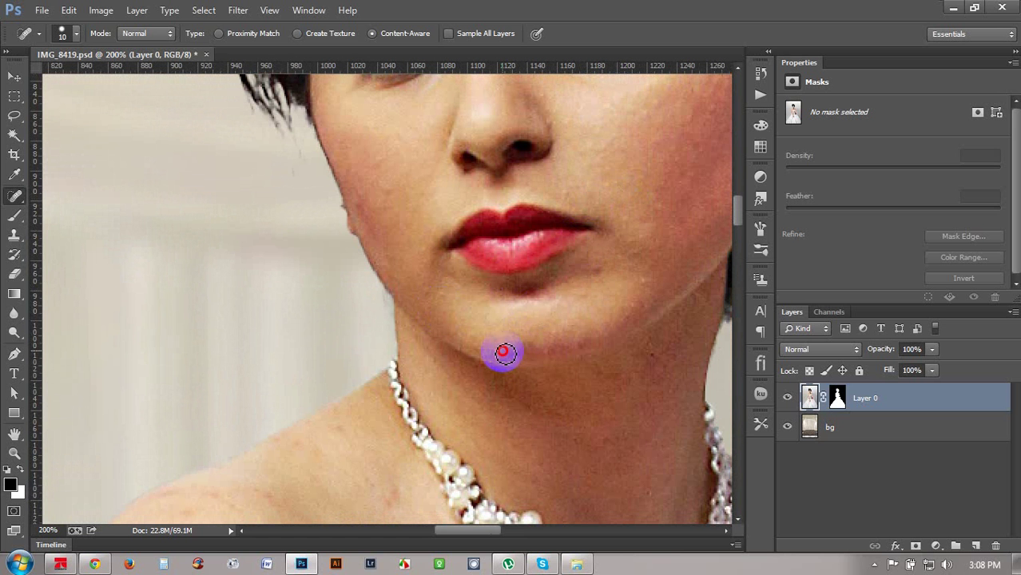
left_click(645, 286)
scroll(582, 256, "up", 3)
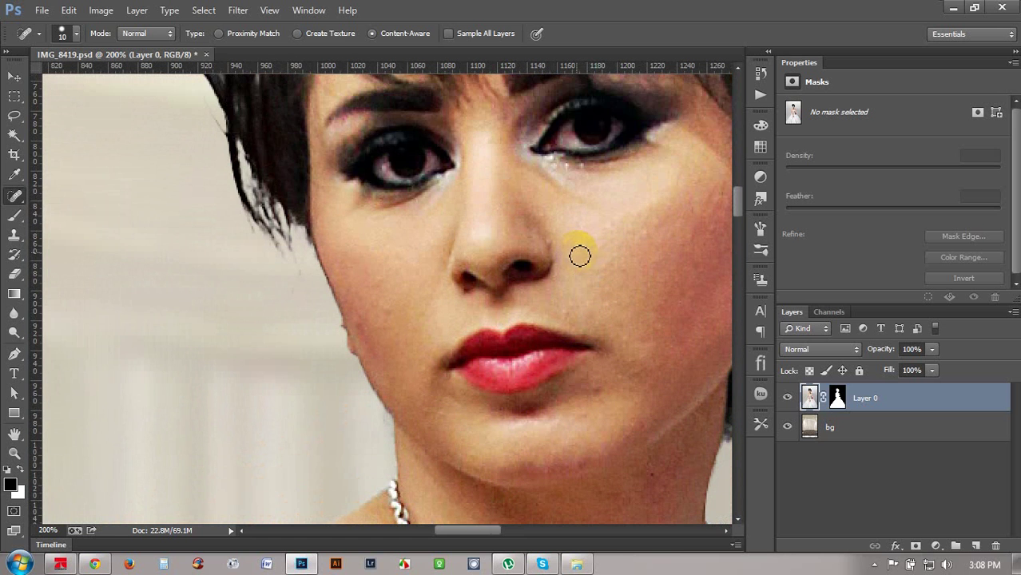
- Smooth the skin on Layer 0 with the Imagenomic Portraiture filter using the Smoothing: Medium preset
scroll(580, 256, "down", 5)
left_click(238, 9)
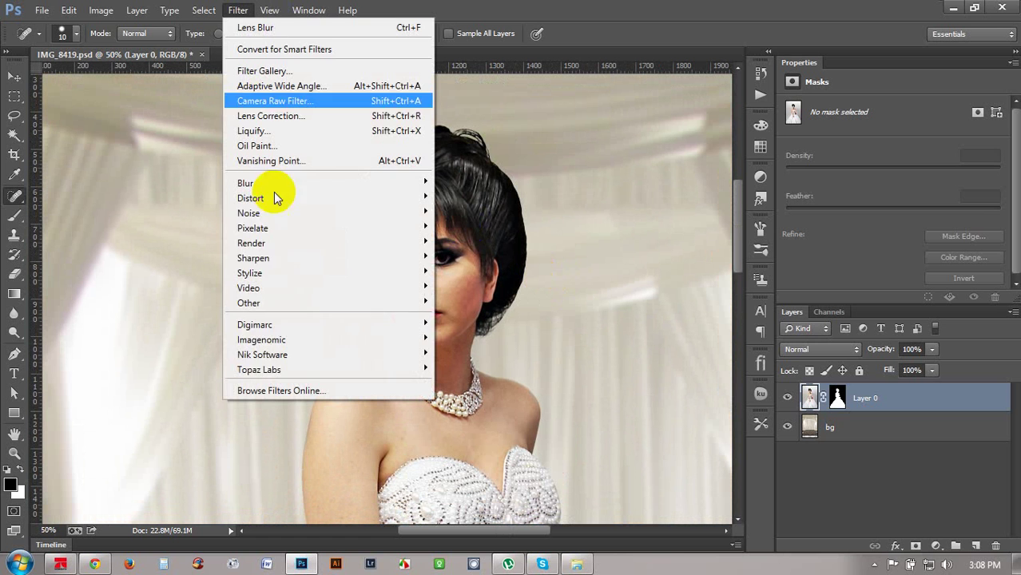
mouse_move(291, 340)
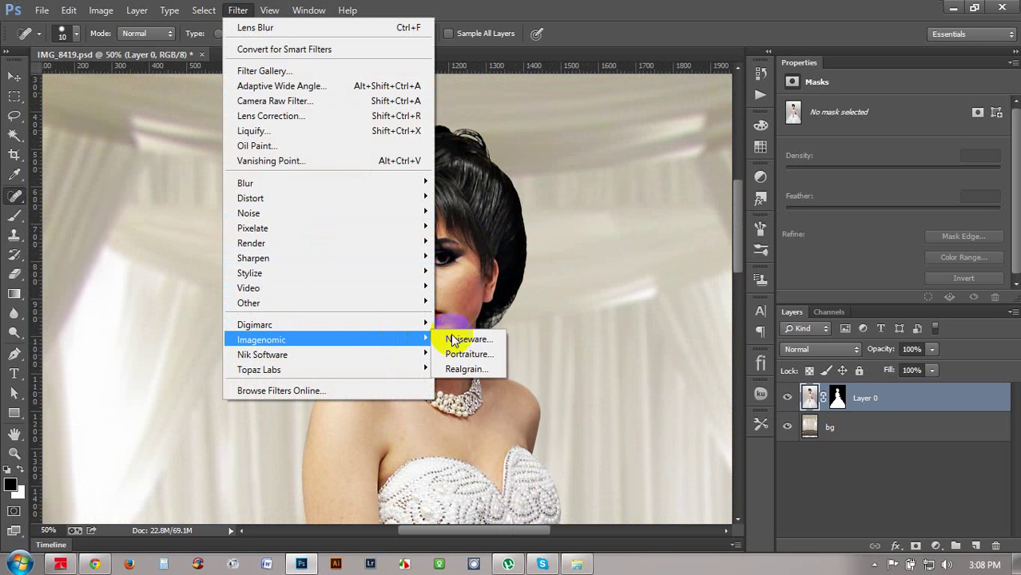
left_click(465, 354)
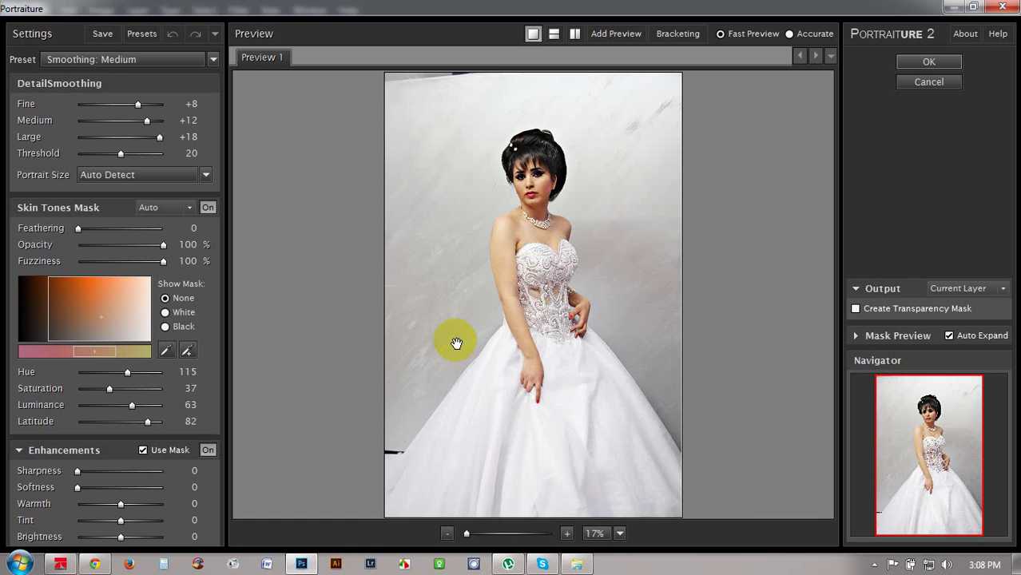
scroll(457, 344, "up", 5)
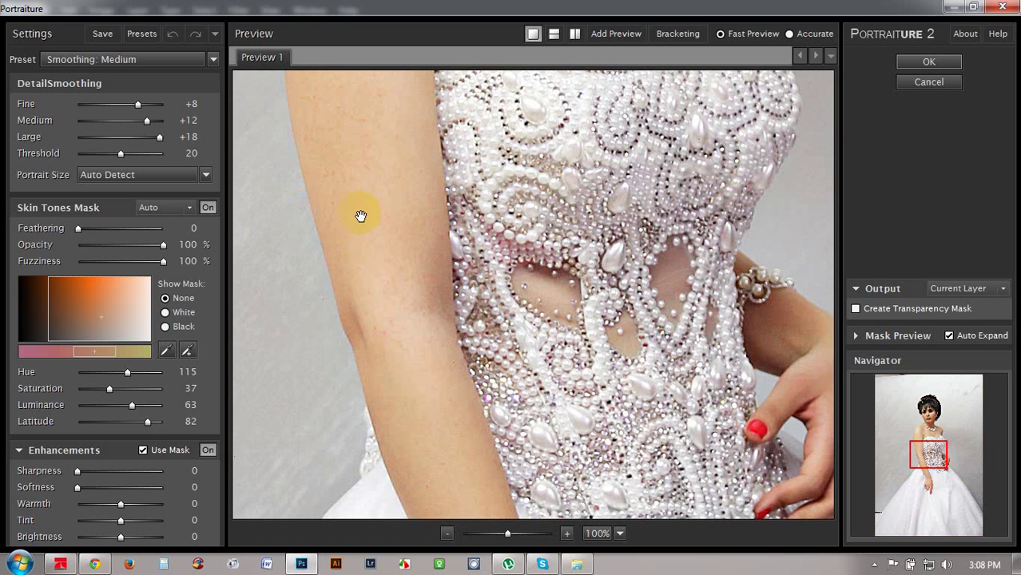
left_click_drag(450, 185, 497, 337)
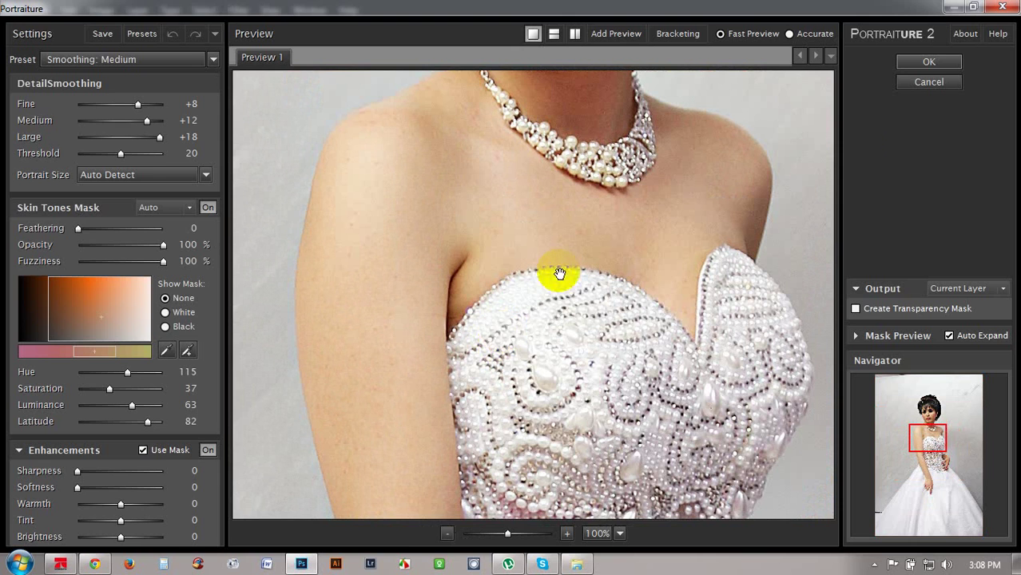
left_click(925, 64)
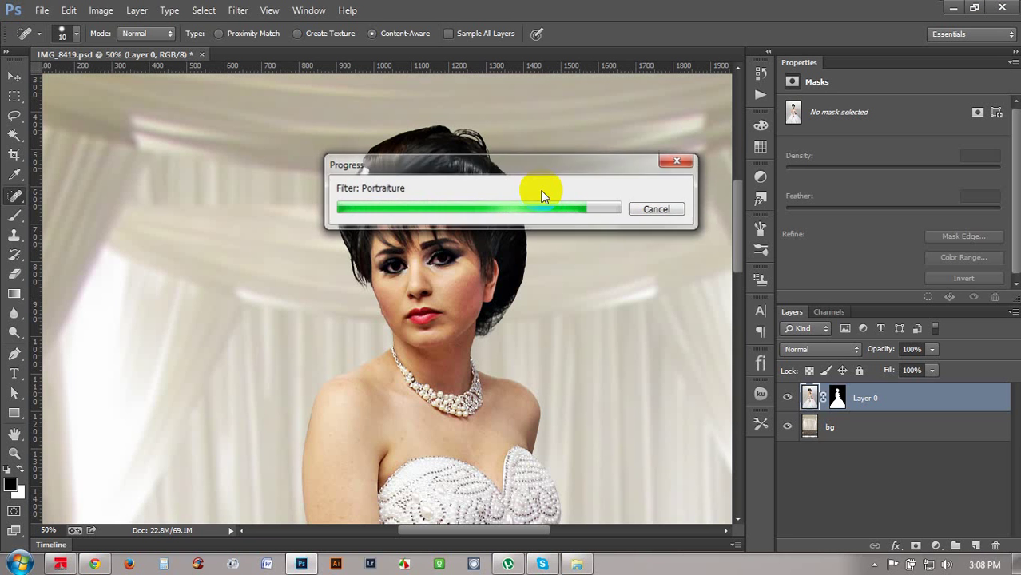
- Heal the remaining skin spots on the woman's shoulder with the size 10 Content-Aware Spot Healing Brush
scroll(484, 307, "down", 5)
scroll(452, 309, "up", 3)
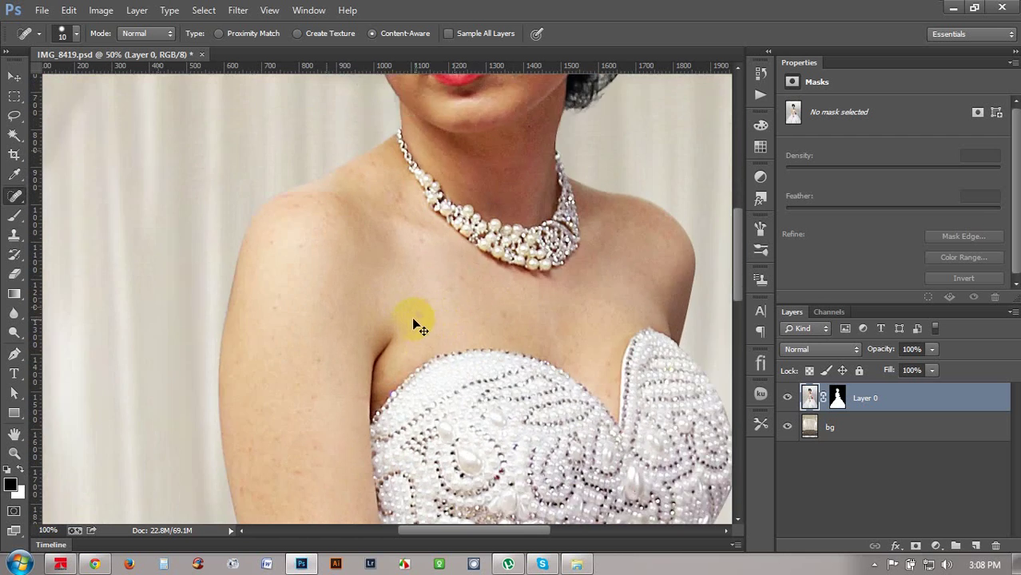
left_click(172, 297)
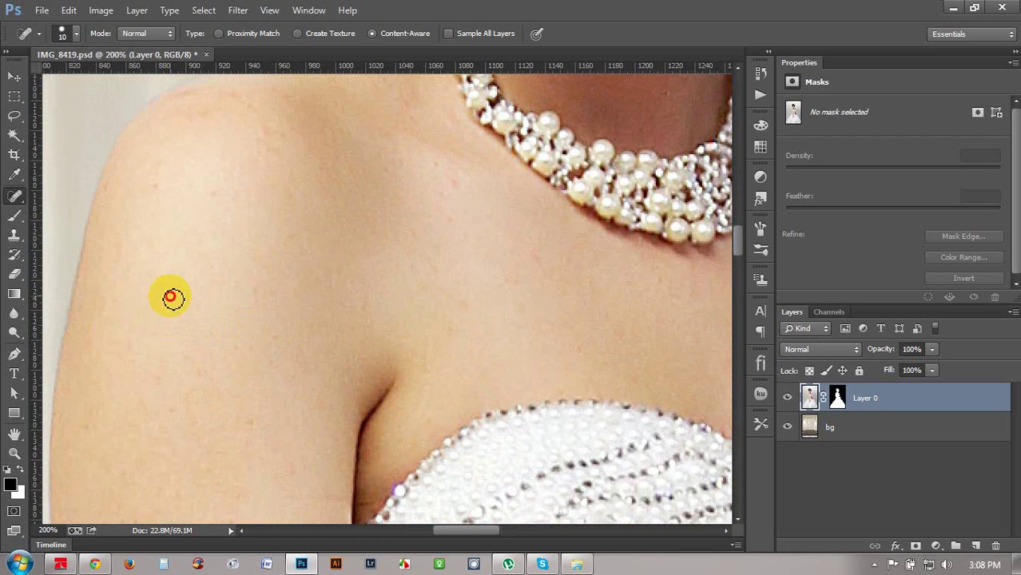
left_click(161, 190)
left_click(158, 201)
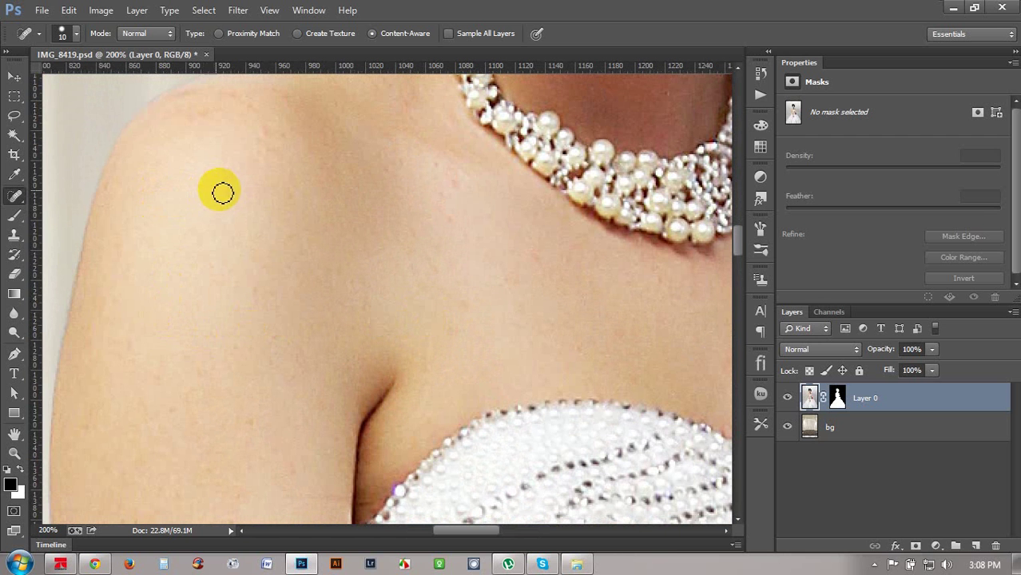
scroll(261, 160, "up", 2)
left_click(230, 141)
left_click(207, 164)
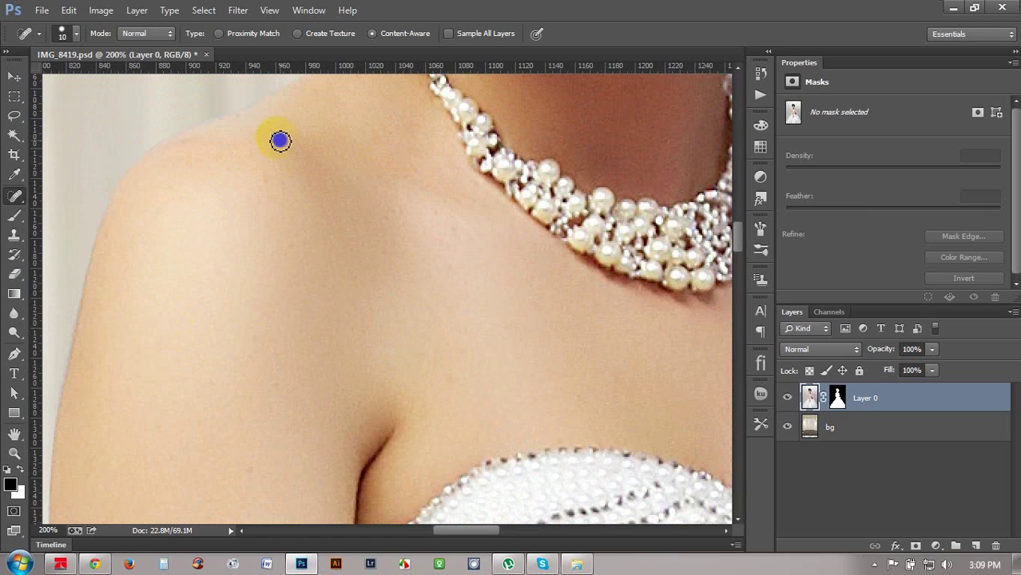
- Remove the small spots on the chest beside and below the necklace with the Spot Healing Brush
left_click(441, 215)
left_click(449, 235)
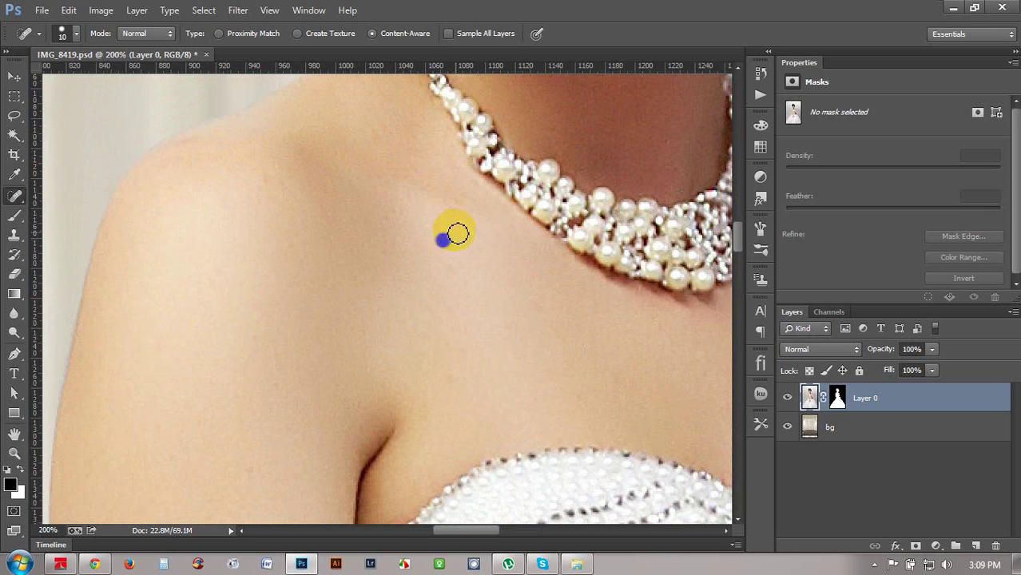
left_click(457, 269)
left_click(538, 304)
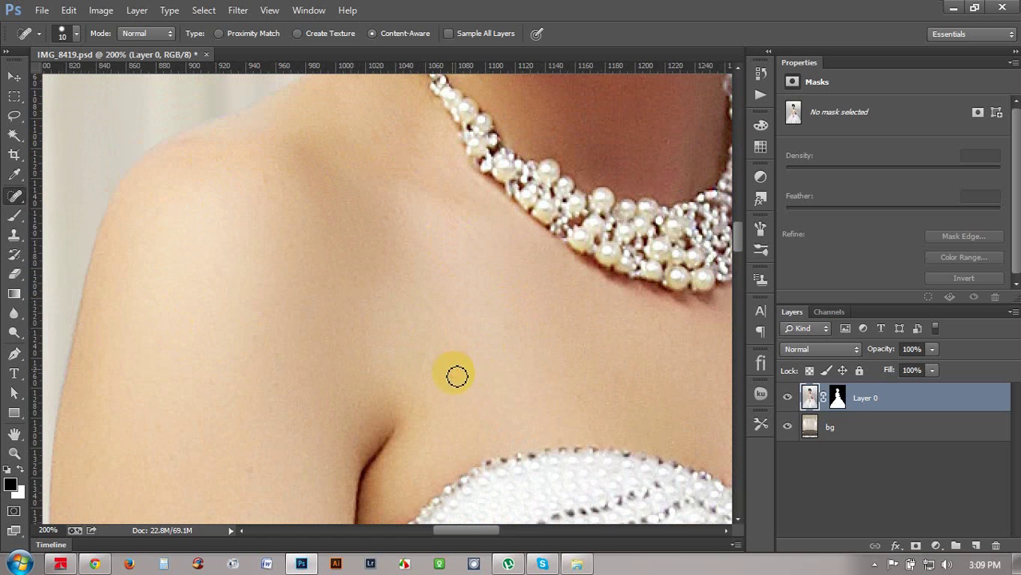
left_click(456, 372)
- Heal the specks along the woman's hanging arm, from the upper arm down to the forearm
scroll(358, 299, "down", 10)
scroll(349, 256, "left", 2)
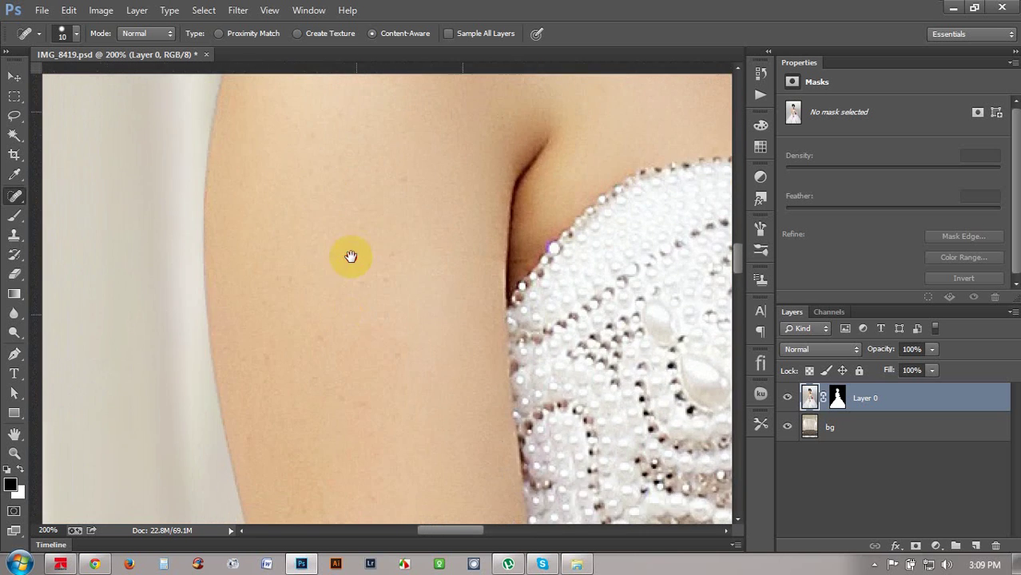
left_click(251, 298)
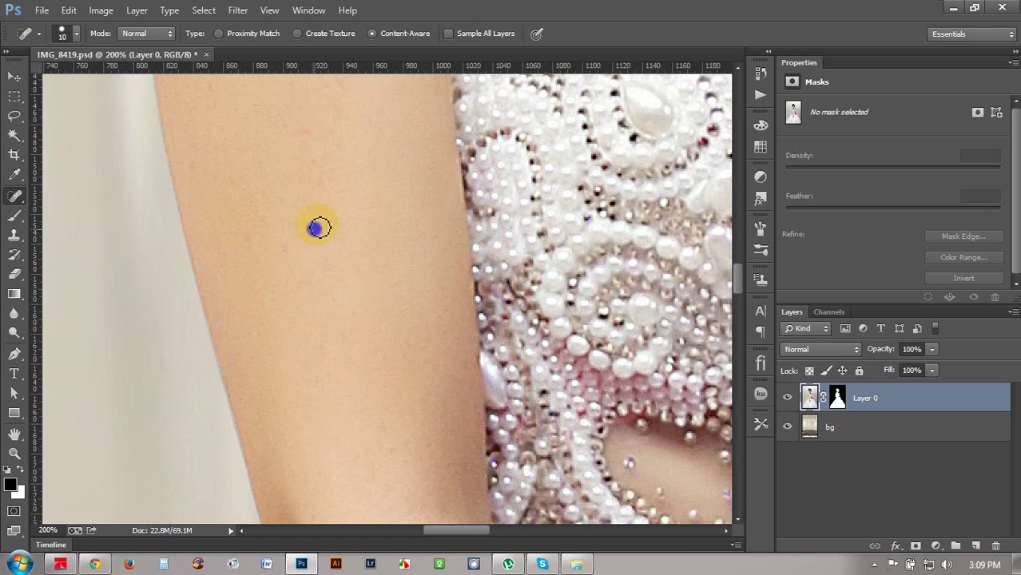
scroll(312, 222, "down", 6)
scroll(426, 176, "right", 2)
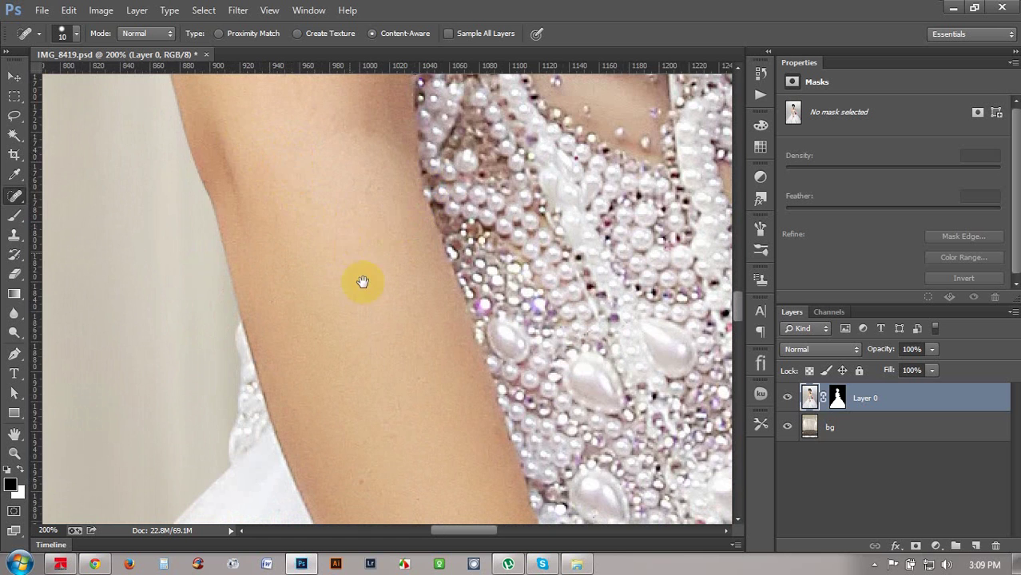
scroll(361, 283, "down", 5)
scroll(344, 184, "right", 1)
scroll(345, 184, "down", 1)
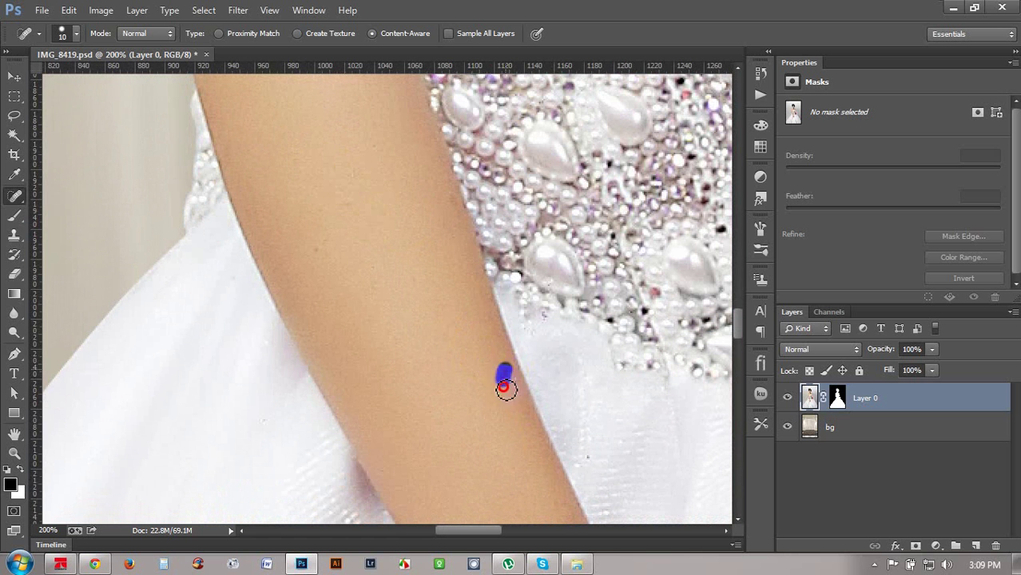
scroll(388, 203, "down", 10)
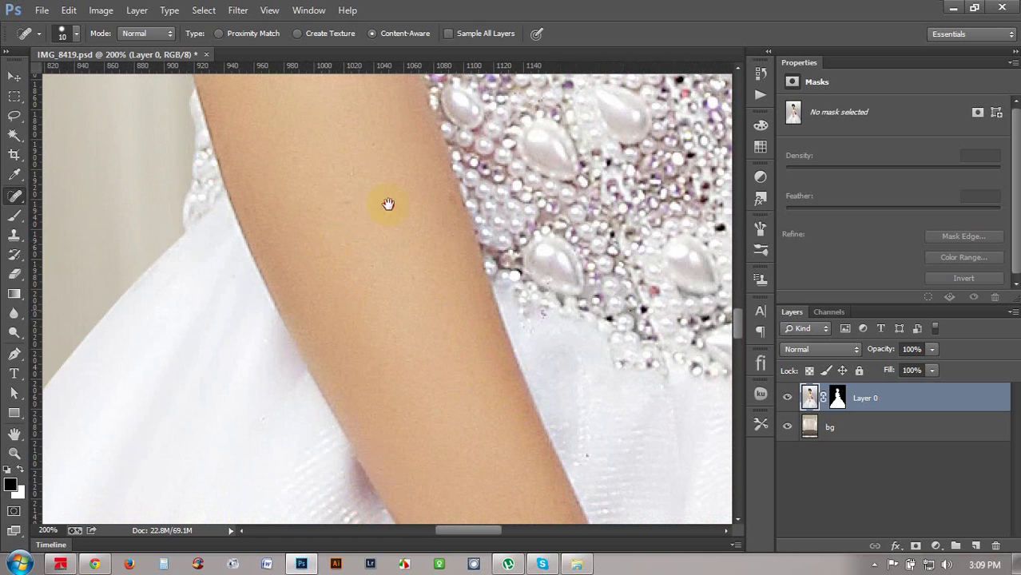
- Heal the remaining specks on the chest just above the dress's neckline and check the hand and face
scroll(399, 194, "right", 3)
scroll(456, 205, "up", 10)
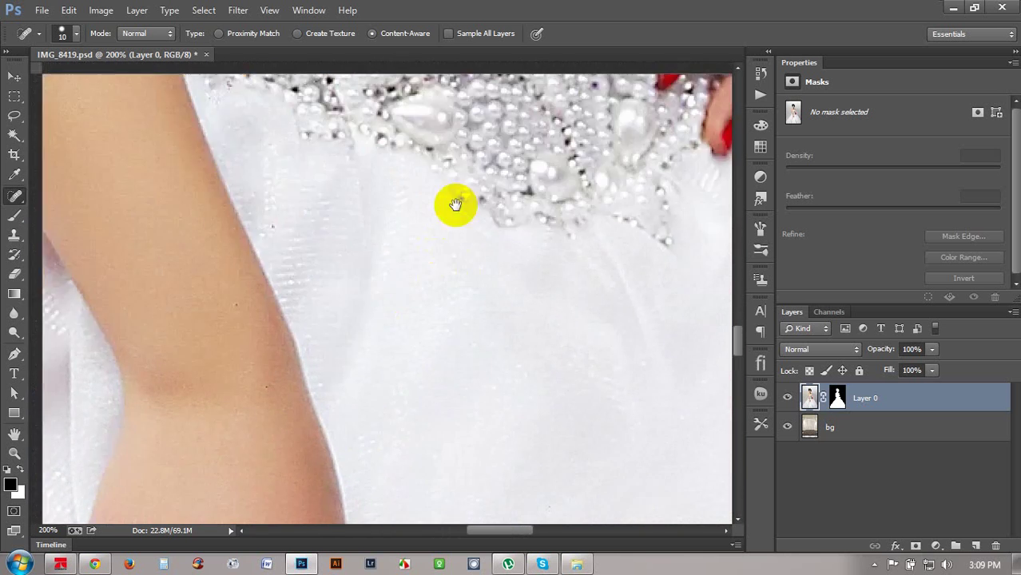
scroll(484, 304, "right", 4)
scroll(450, 445, "up", 10)
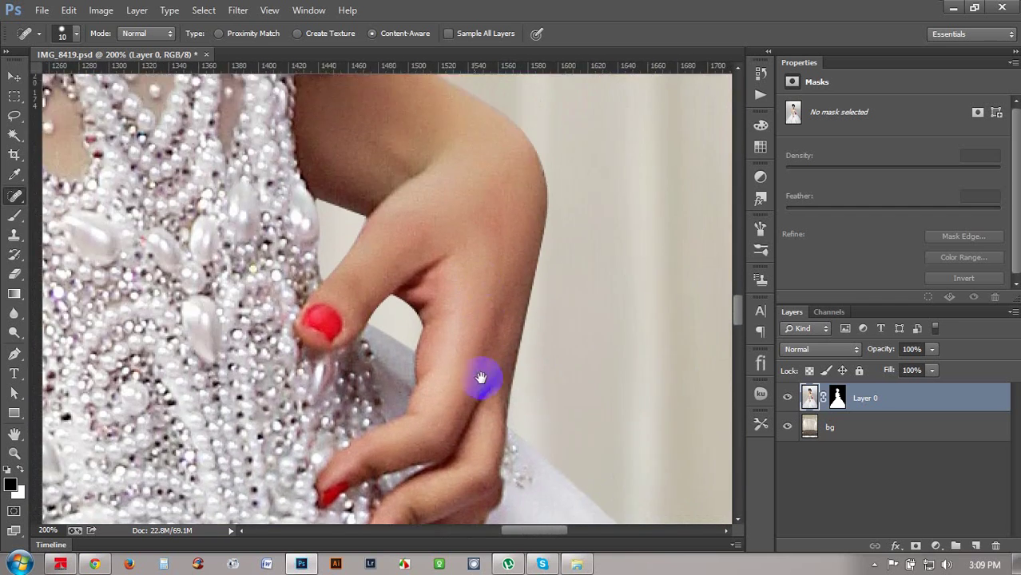
scroll(458, 269, "left", 3)
scroll(487, 391, "down", 3)
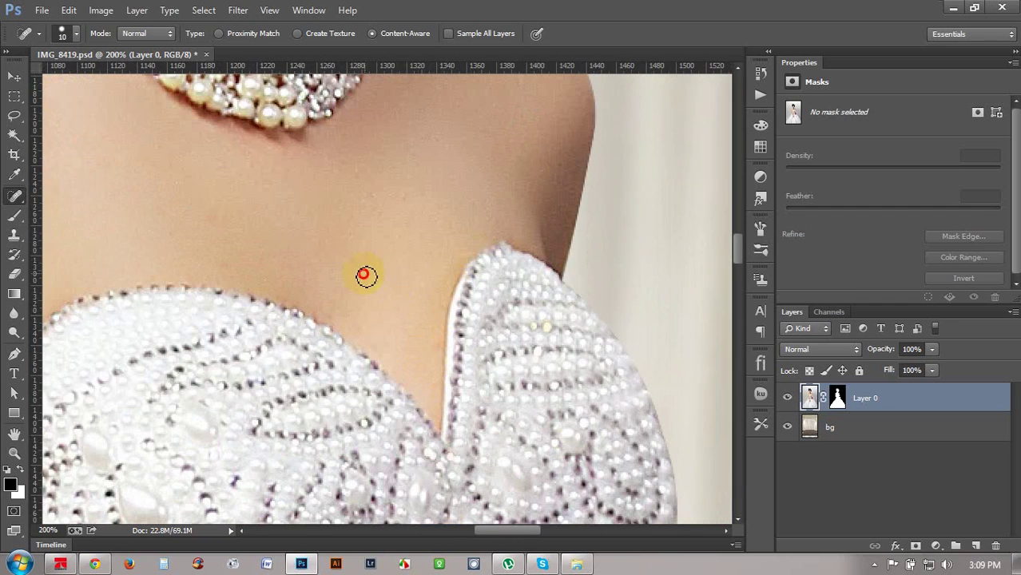
scroll(365, 276, "up", 15)
scroll(611, 383, "left", 4)
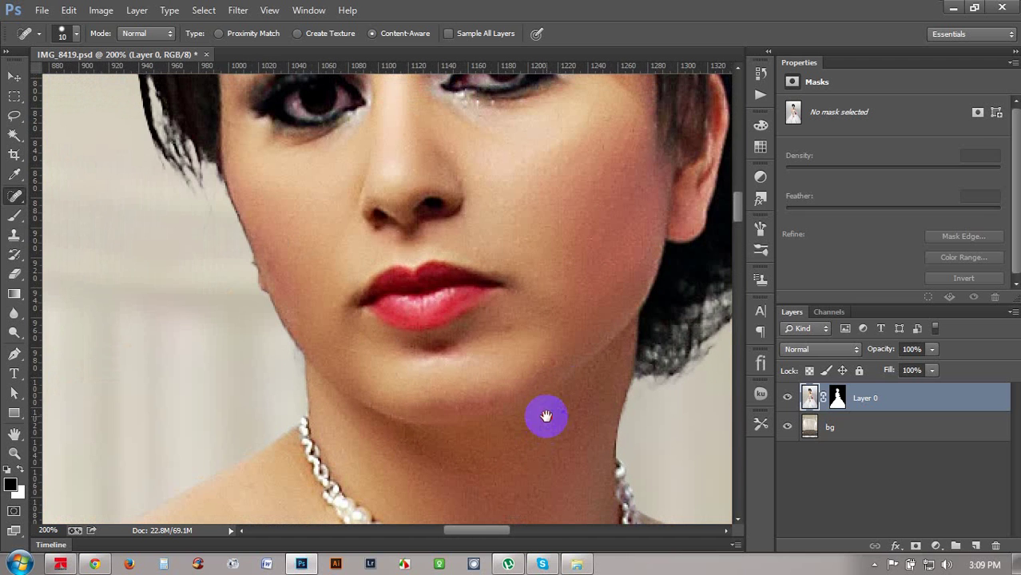
left_click(434, 266)
scroll(452, 264, "down", 6)
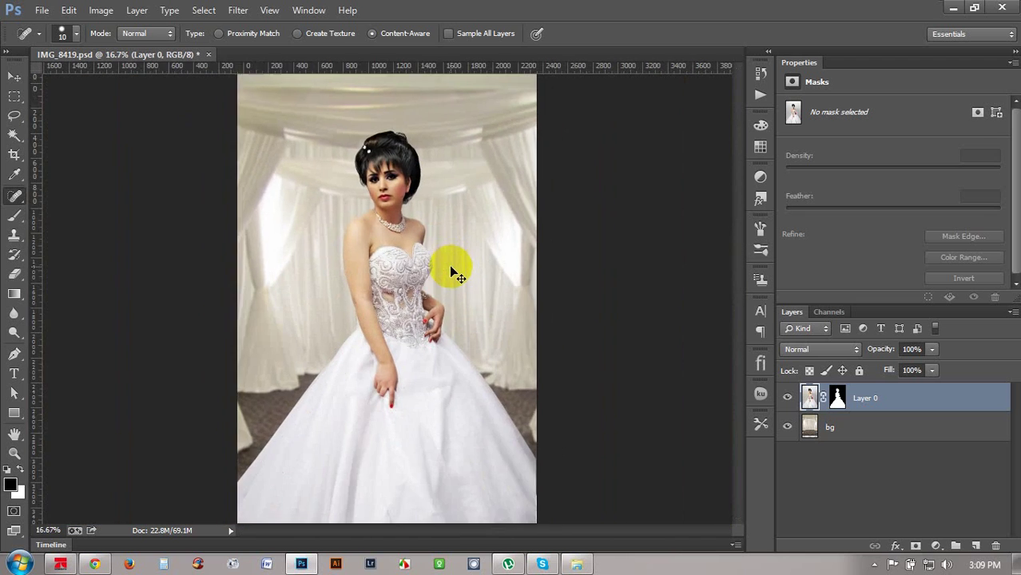
- Brighten the bg layer with Curves, raising the RGB midtones to output 124 at input 106
scroll(455, 276, "up", 1)
scroll(131, 148, "down", 1)
left_click(15, 77)
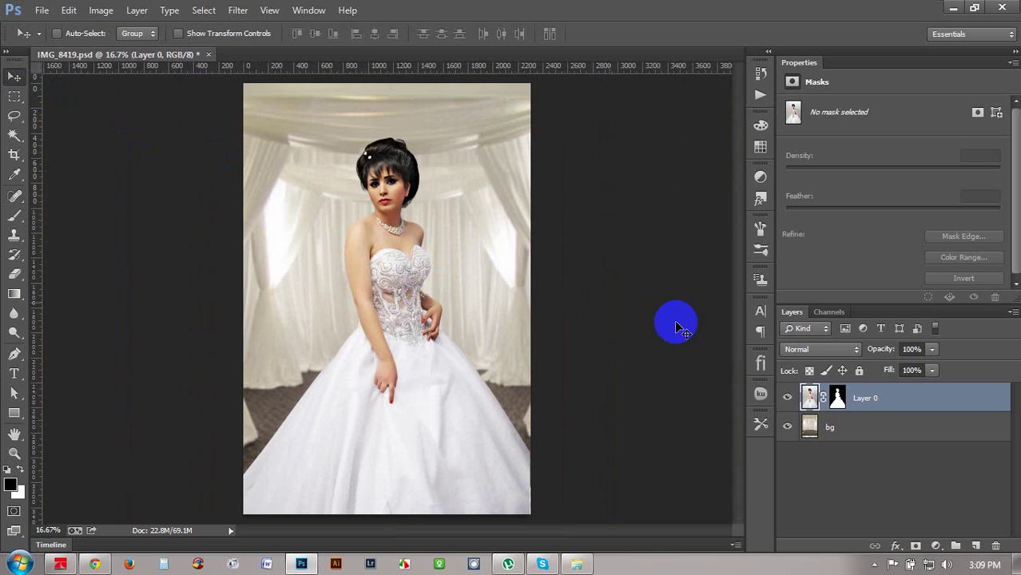
left_click(808, 411)
left_click(828, 432)
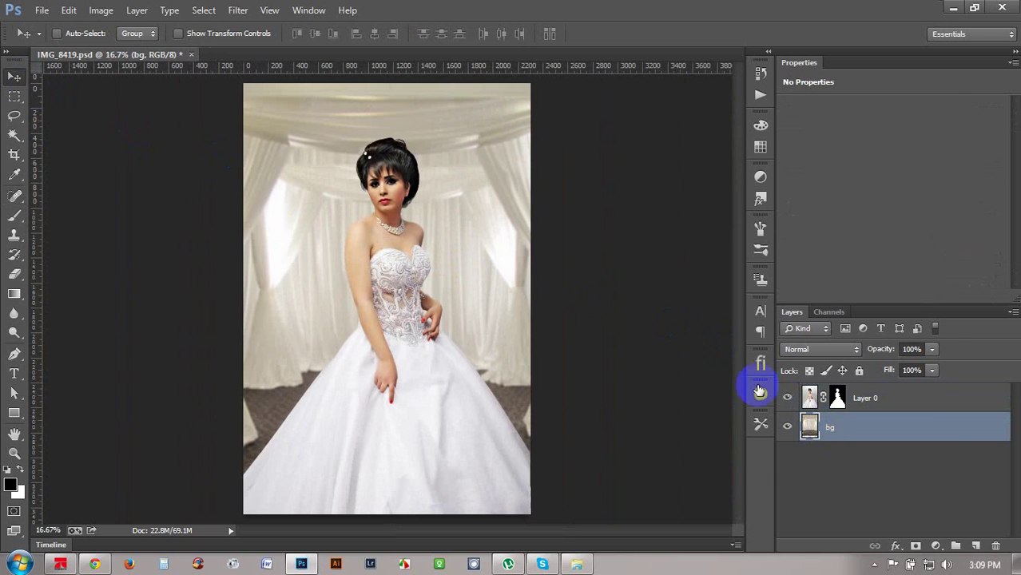
key("ctrl+m")
mouse_move(740, 222)
left_mouse_down()
mouse_move(727, 203)
mouse_move(733, 211)
left_mouse_up()
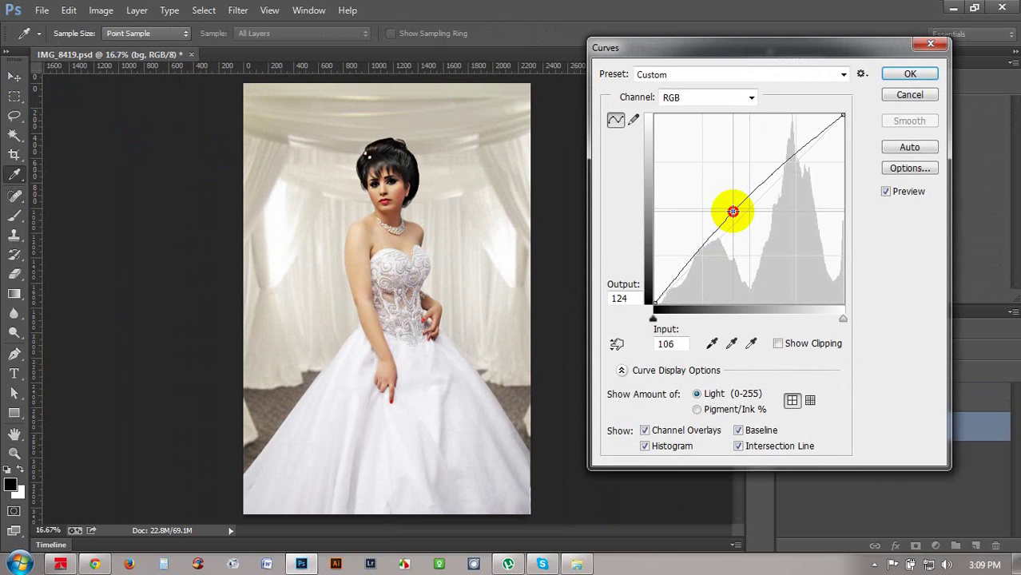
left_click(900, 75)
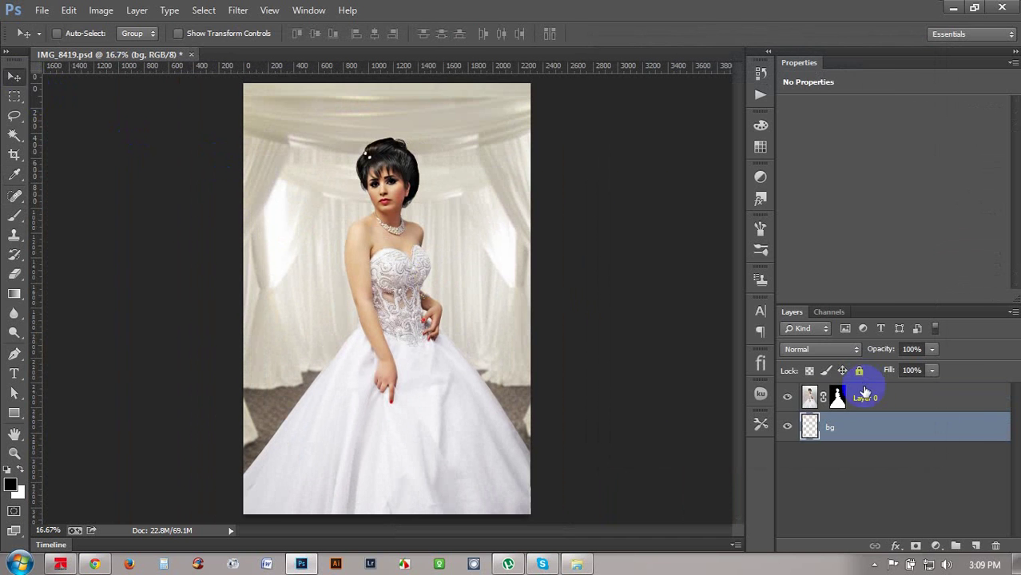
- Scale Layer 0 to about 103%, rotate it about -1.4°, shift the woman slightly left, and save the document
left_click(869, 399)
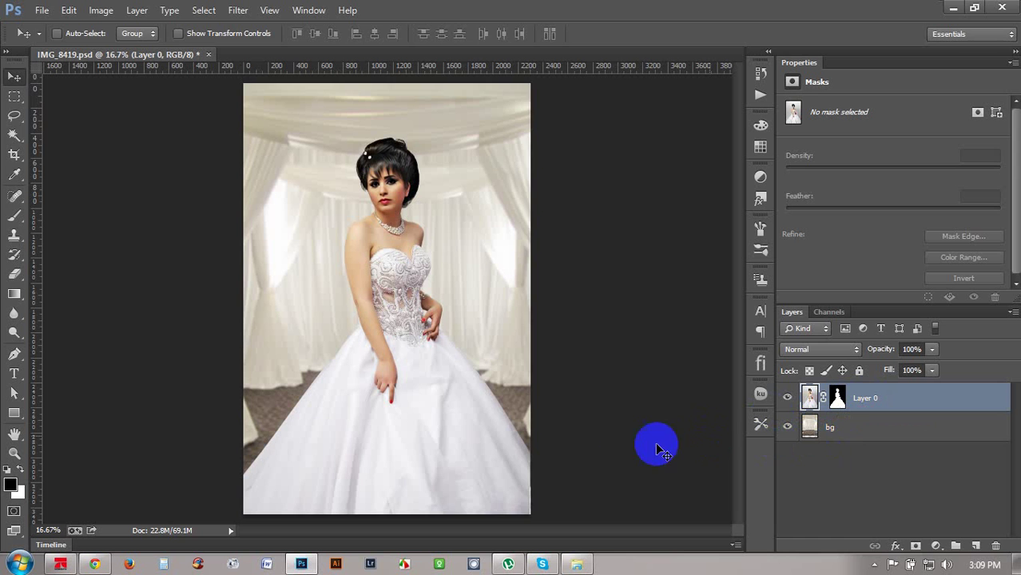
key("ctrl+t")
left_click_drag(534, 506, 594, 510)
left_click_drag(502, 474, 493, 477)
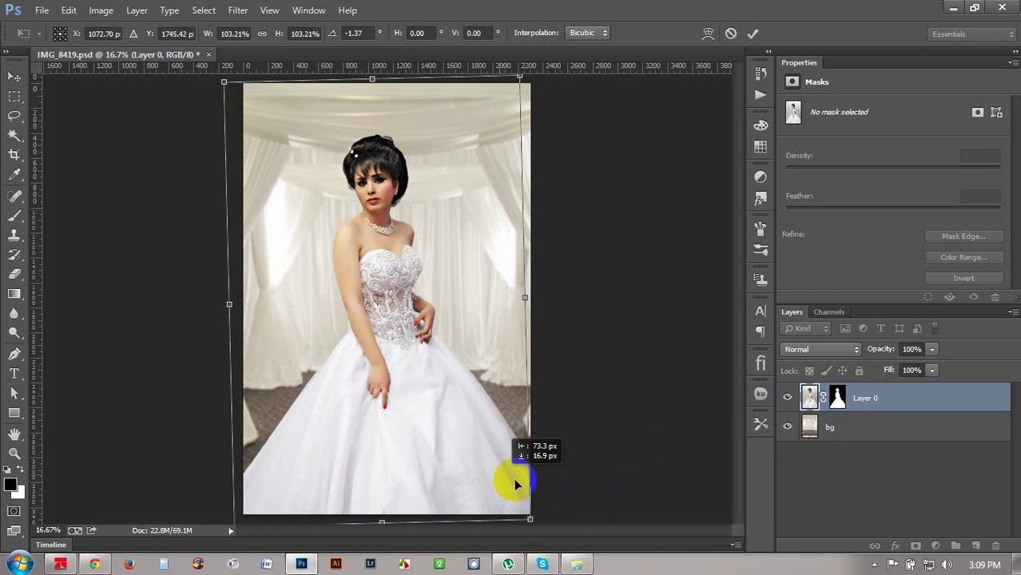
left_click_drag(533, 521, 533, 522)
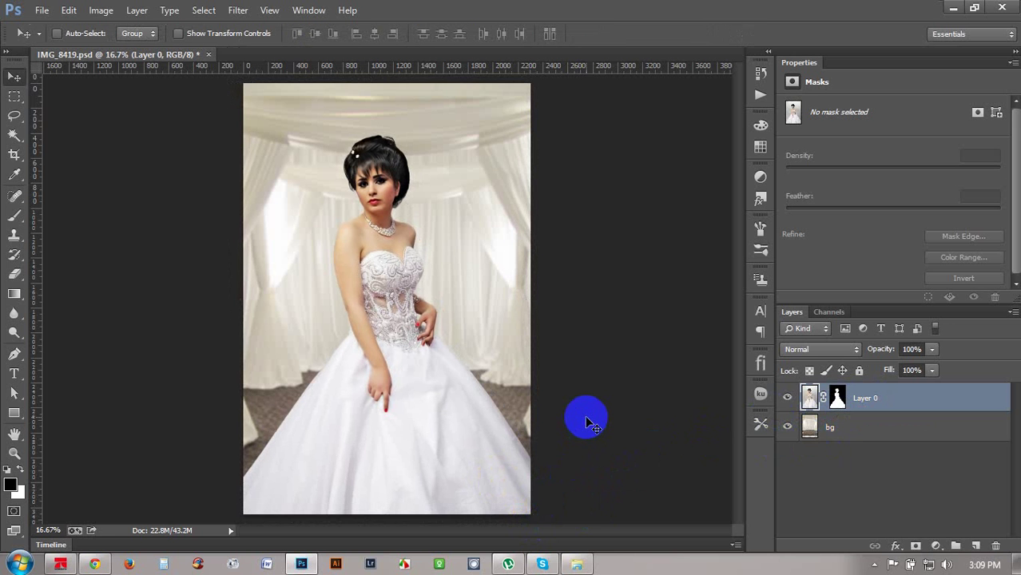
key("ctrl+s")
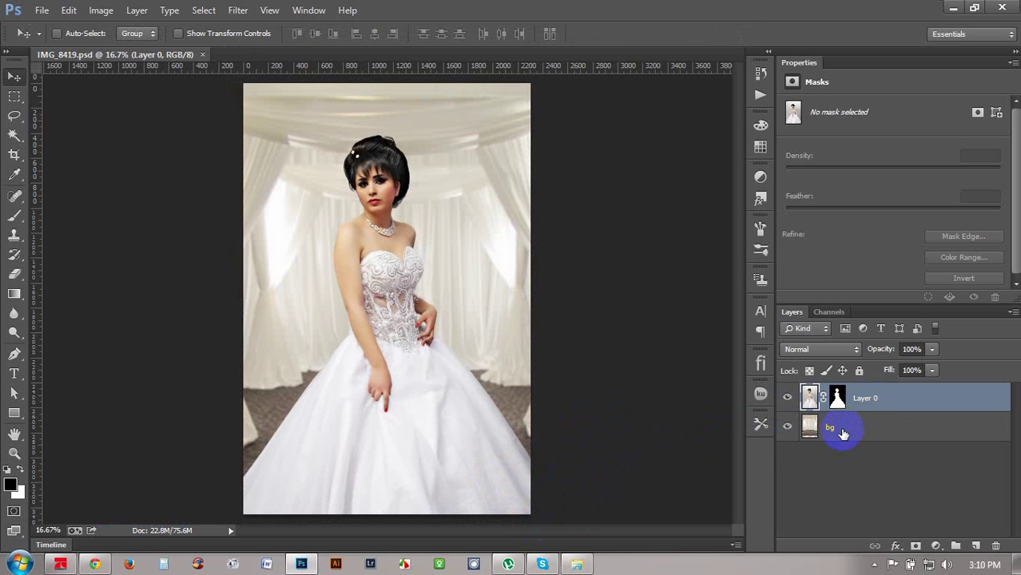
- Merge all visible layers into a new layer above Layer 0 and save the document
key("ctrl+shift+alt+e")
left_click(240, 11)
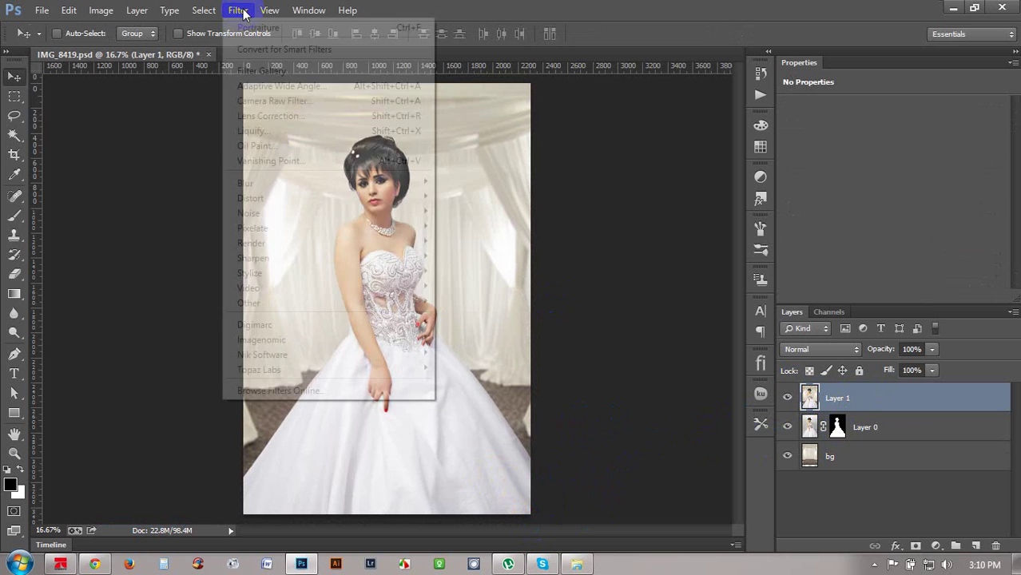
left_click(536, 10)
key("ctrl+s")
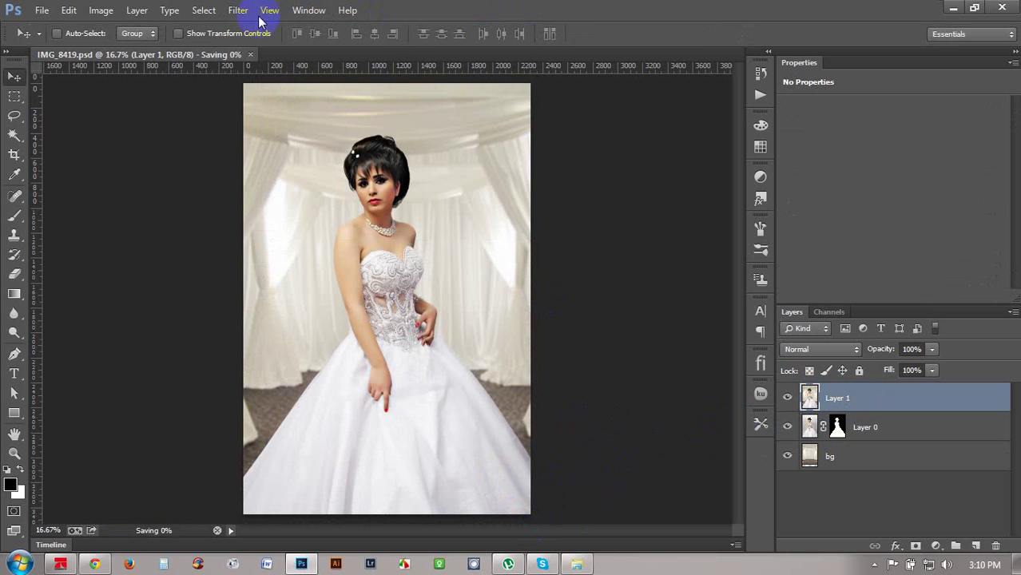
- Apply the Camera Raw Filter to Layer 1 and draw a slanted Graduated Filter from the lower skirt to above the head
left_click(246, 11)
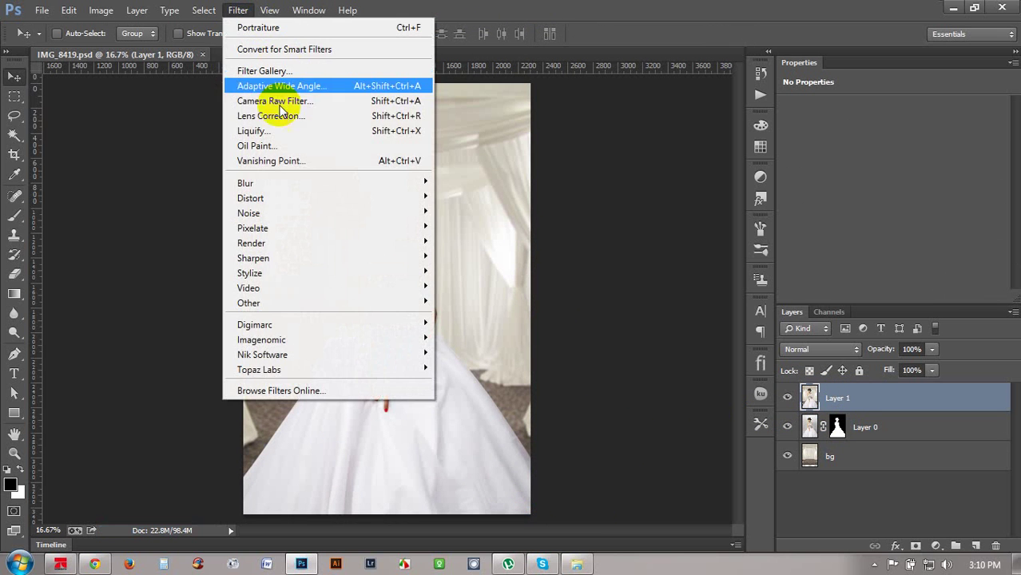
left_click(269, 101)
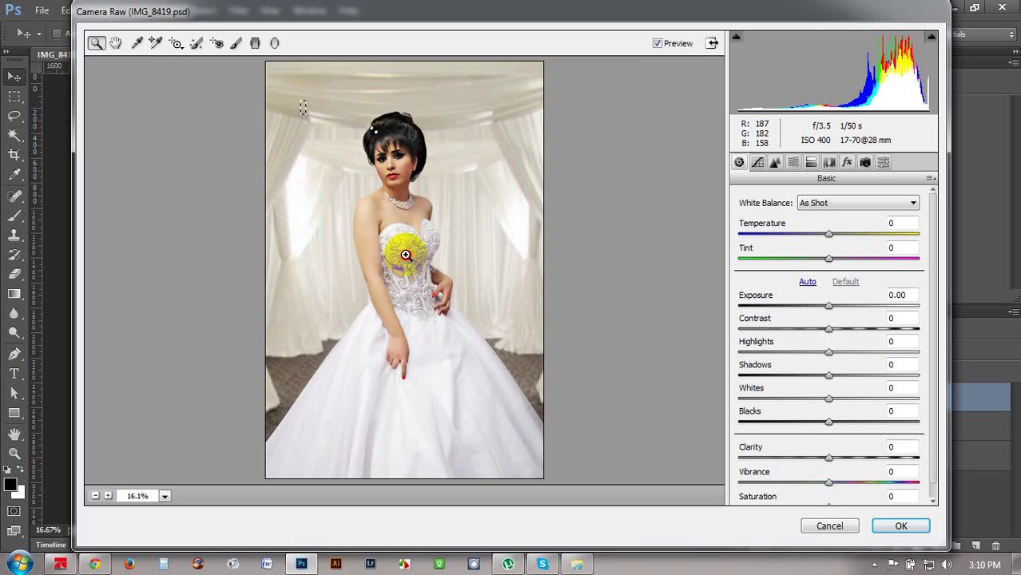
left_click(545, 378)
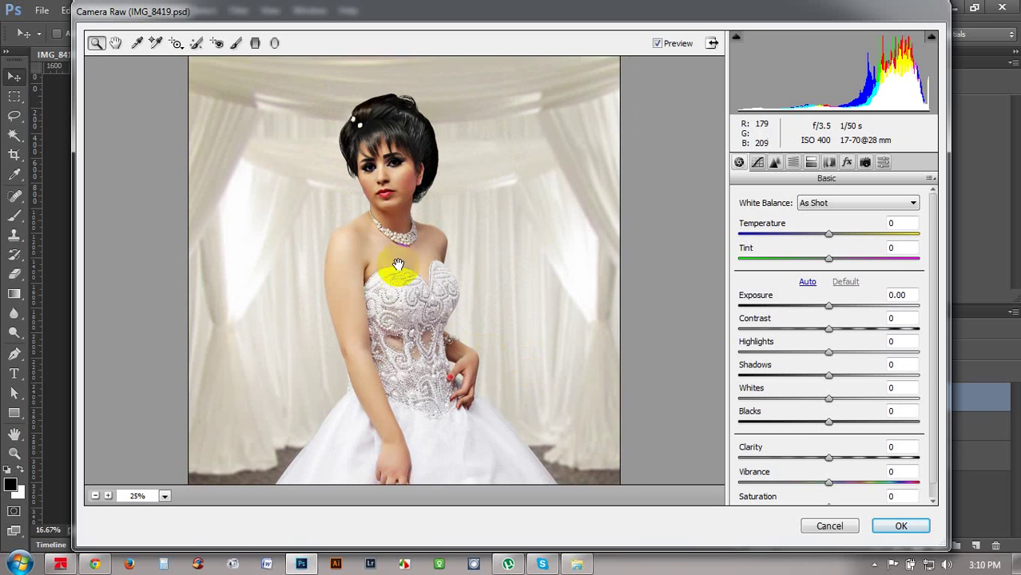
left_click(400, 270, "alt")
left_click(255, 44)
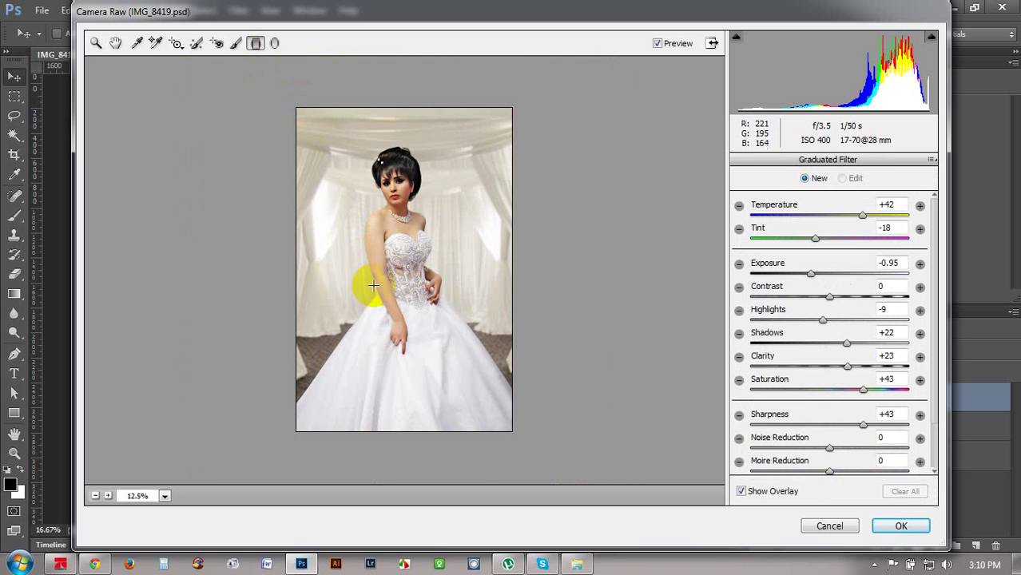
left_click_drag(374, 285, 434, 102)
left_click_drag(374, 285, 349, 361)
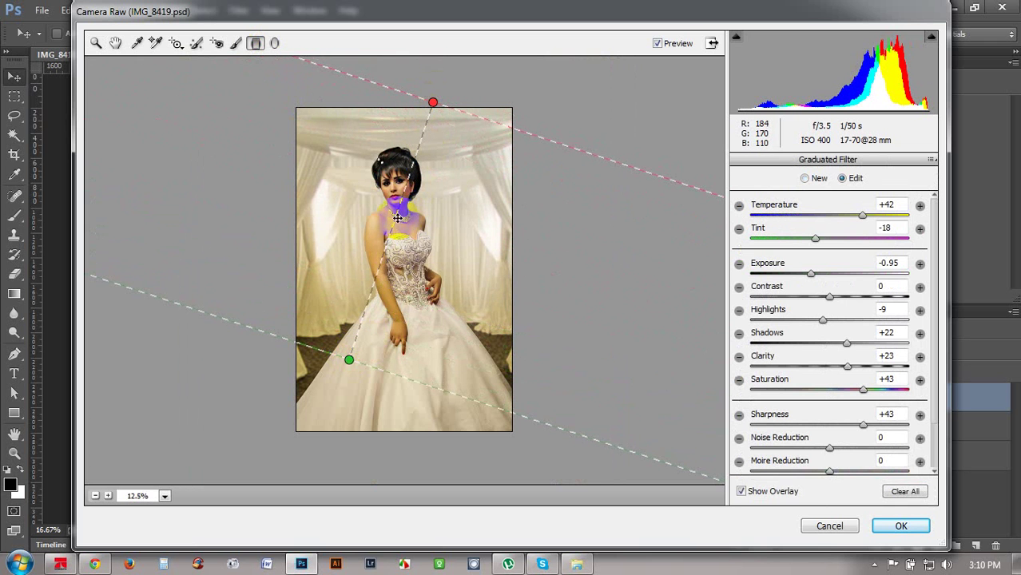
- Move the graduated filter down and adjust both end points so the gradient runs more vertically over the woman
left_click_drag(398, 219, 397, 242)
left_click(431, 128)
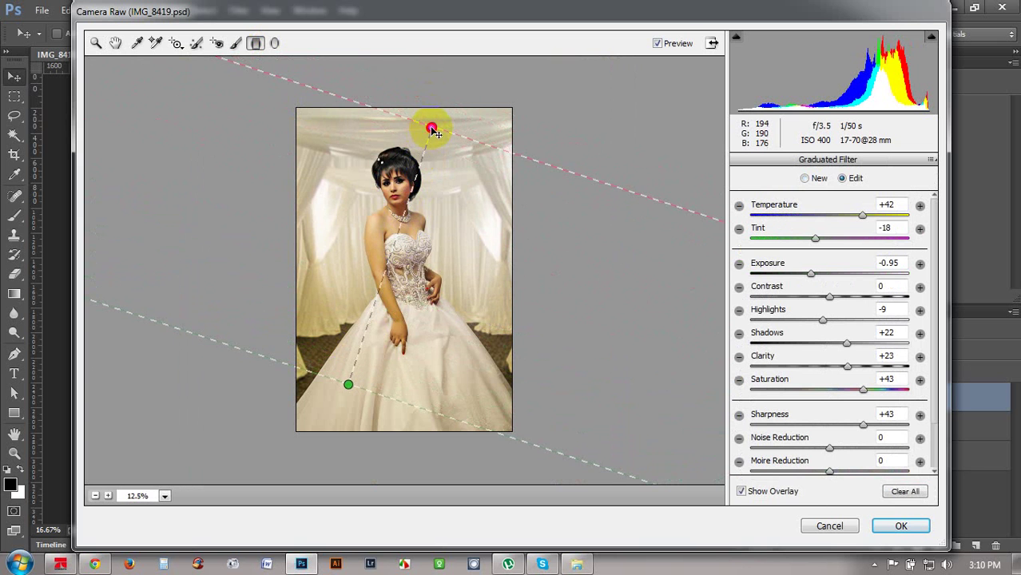
left_click_drag(431, 130, 405, 122)
mouse_move(348, 384)
left_mouse_down()
mouse_move(362, 402)
mouse_move(383, 392)
mouse_move(388, 402)
mouse_move(361, 383)
mouse_move(358, 393)
left_mouse_up()
- Set the graduated filter's Temperature to -14 and its Exposure to -0.30
left_click_drag(863, 215, 797, 218)
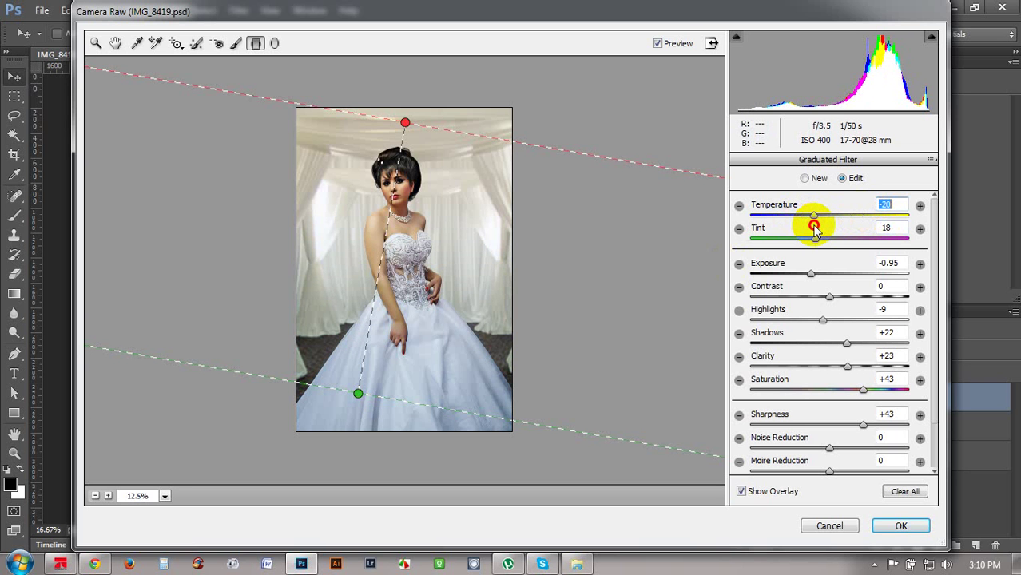
mouse_move(814, 273)
left_mouse_down()
mouse_move(849, 276)
mouse_move(824, 276)
left_mouse_up()
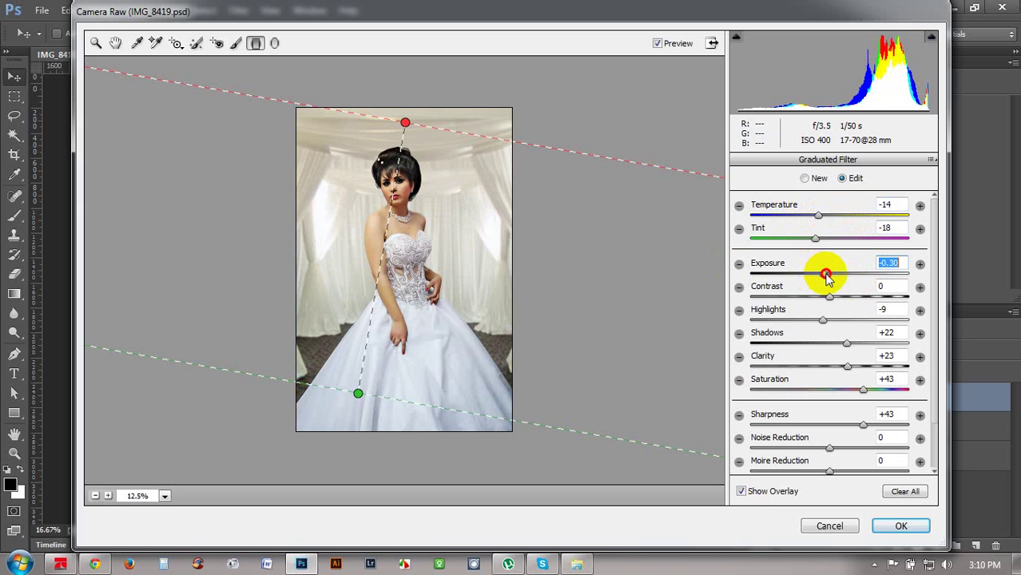
left_click(402, 125)
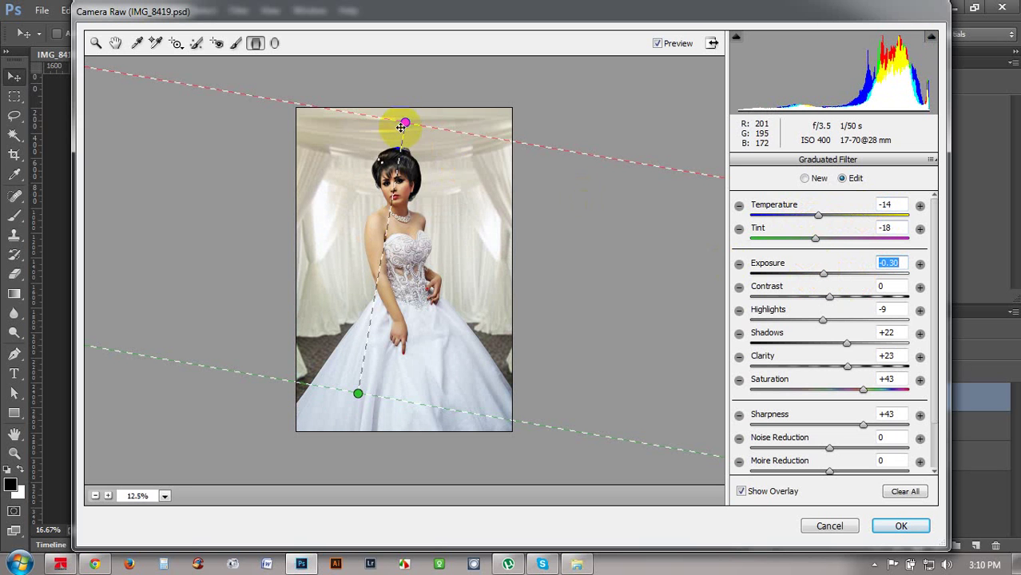
- Shift the graduated filter's upper end point up above the head and set Tint +34, Exposure -0.25, Clarity -16 and Saturation +25
left_click_drag(409, 128, 415, 126)
left_click_drag(816, 238, 857, 240)
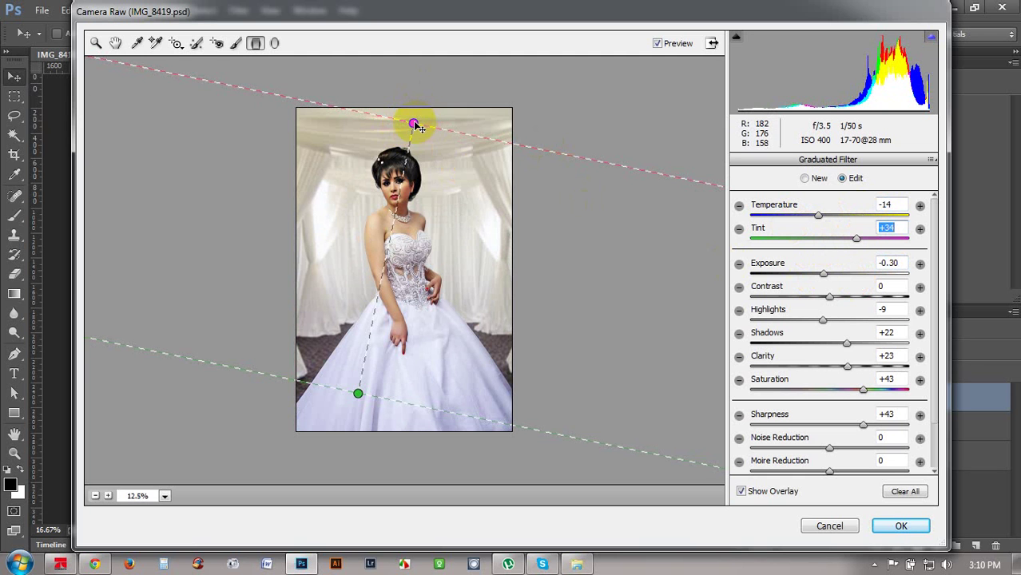
left_click_drag(415, 125, 425, 116)
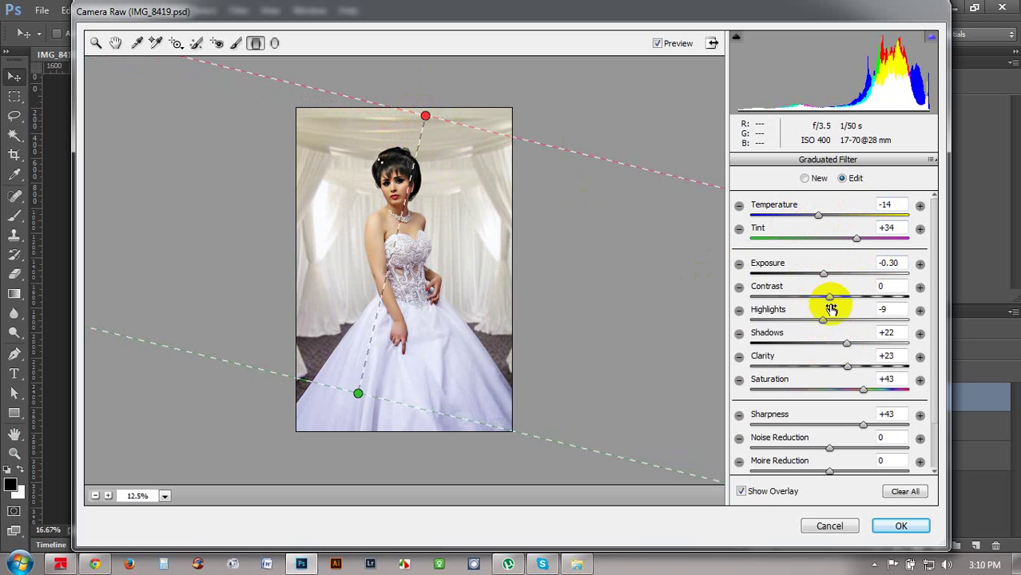
left_click_drag(862, 391, 850, 386)
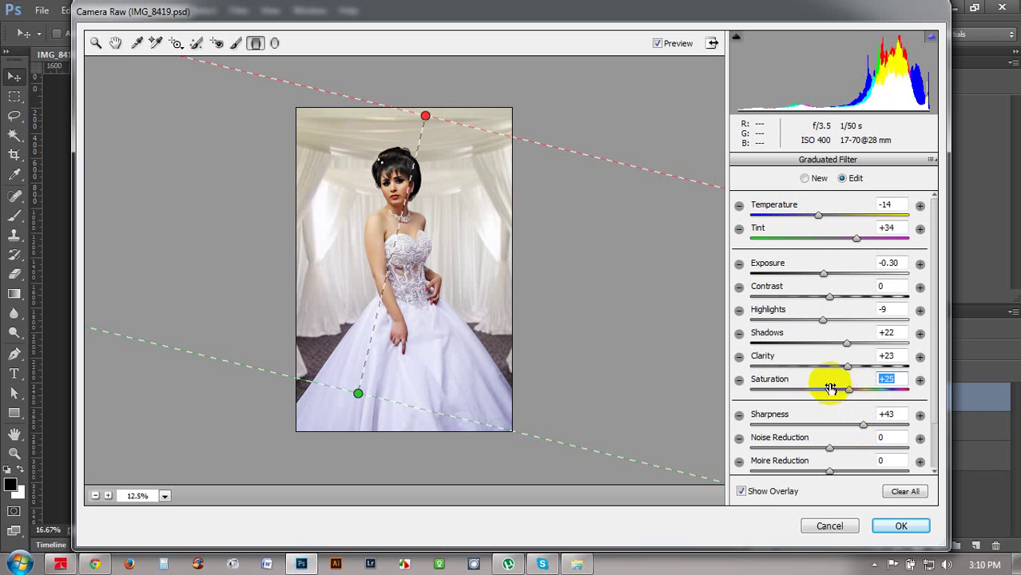
left_click_drag(843, 368, 828, 366)
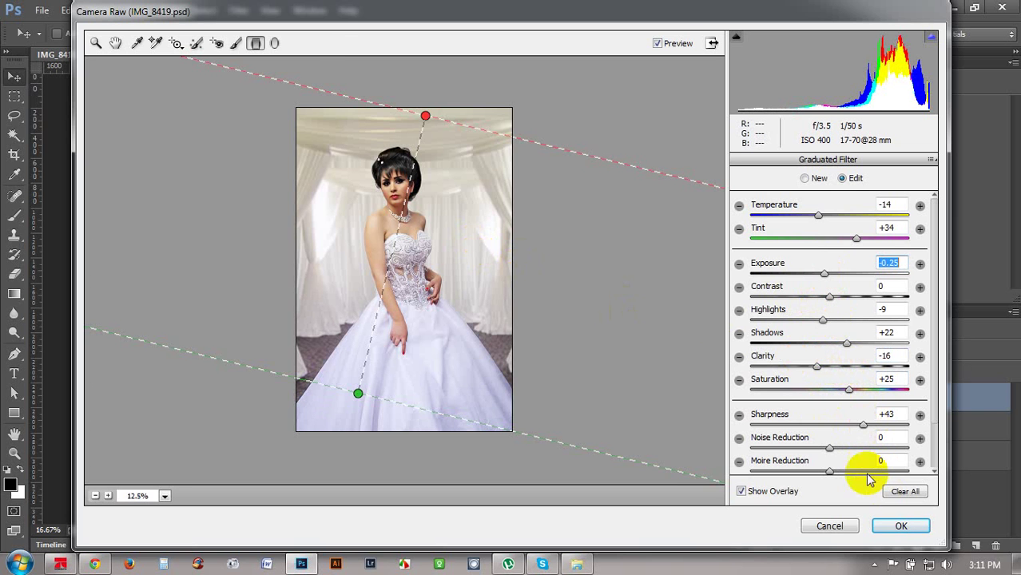
- Draw a large oval Radial Filter and move it over the woman's head and upper body
left_click(274, 42)
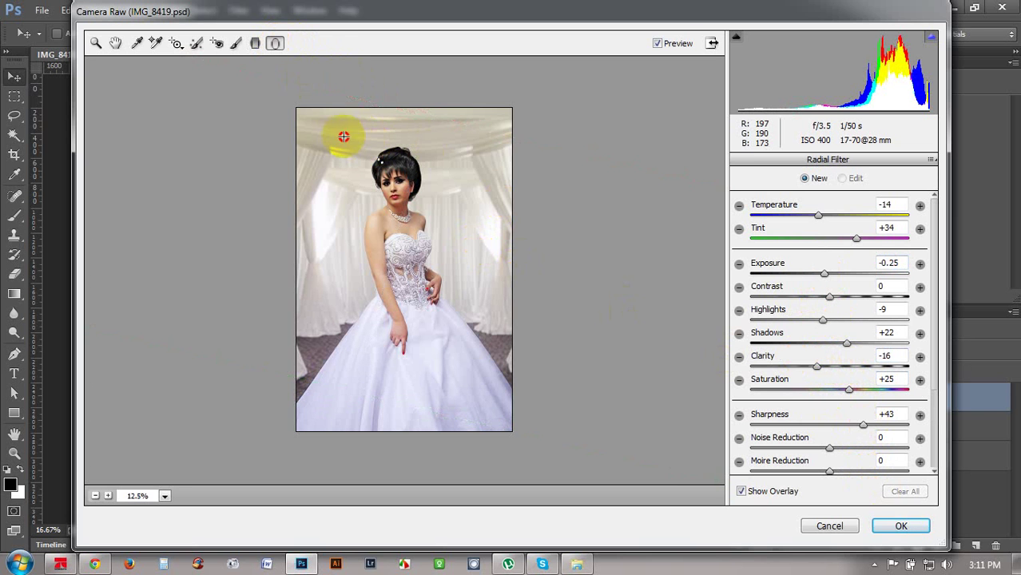
left_click_drag(343, 137, 426, 233)
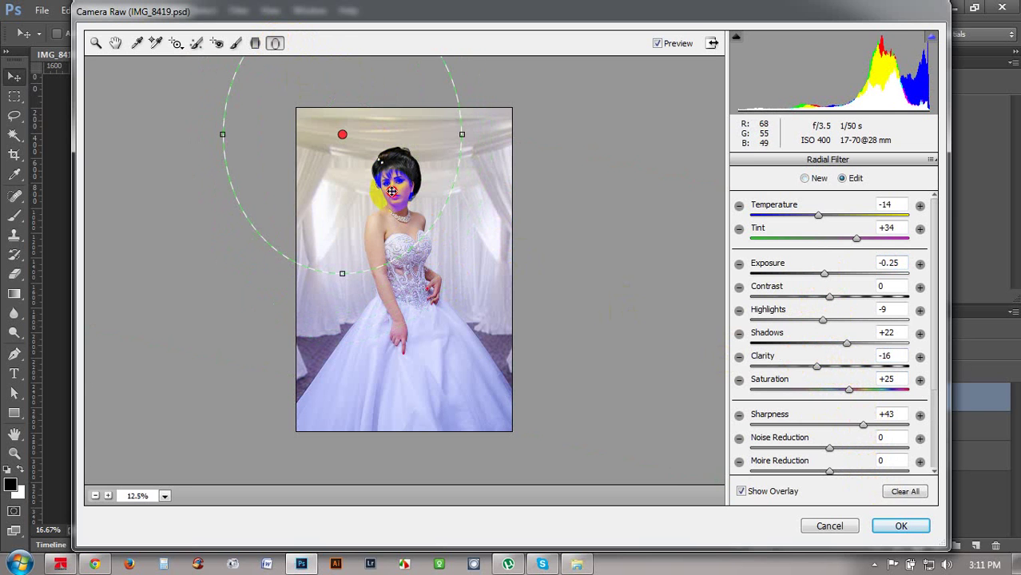
left_click_drag(388, 187, 425, 253)
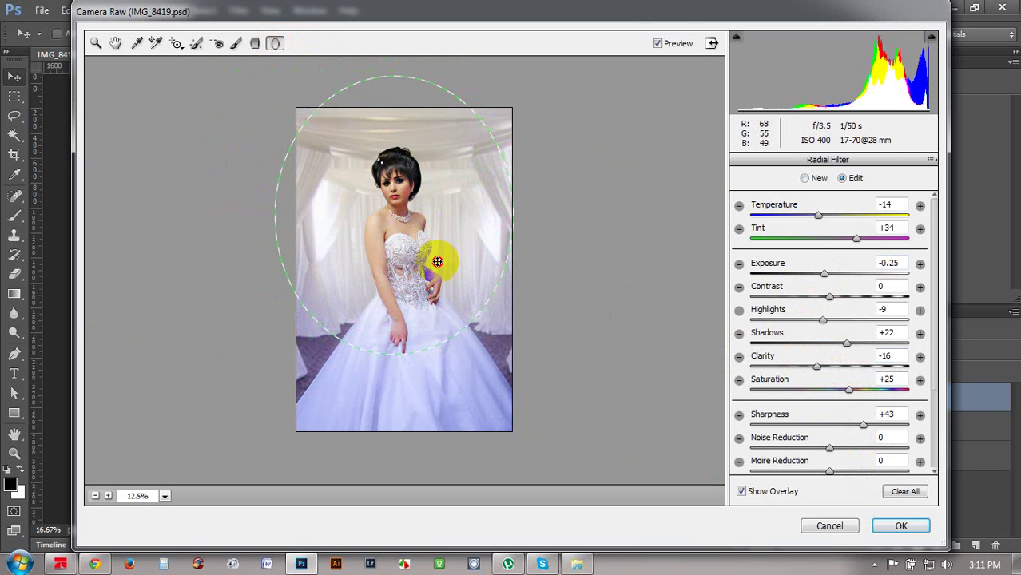
- Try a Temperature of +8 and a Tint of +15 on the radial filter
left_click_drag(820, 217, 842, 237)
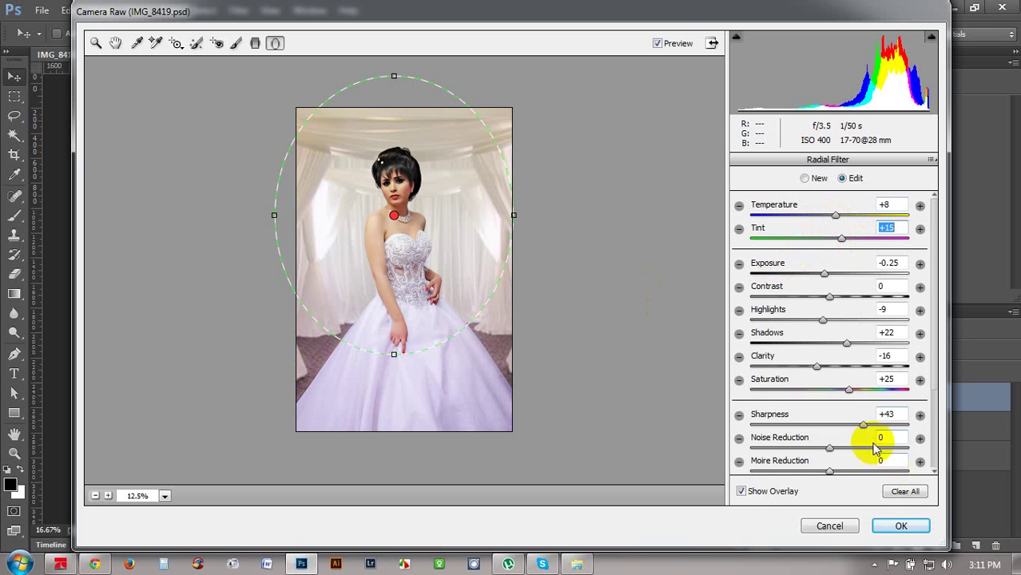
scroll(899, 264, "down", 3)
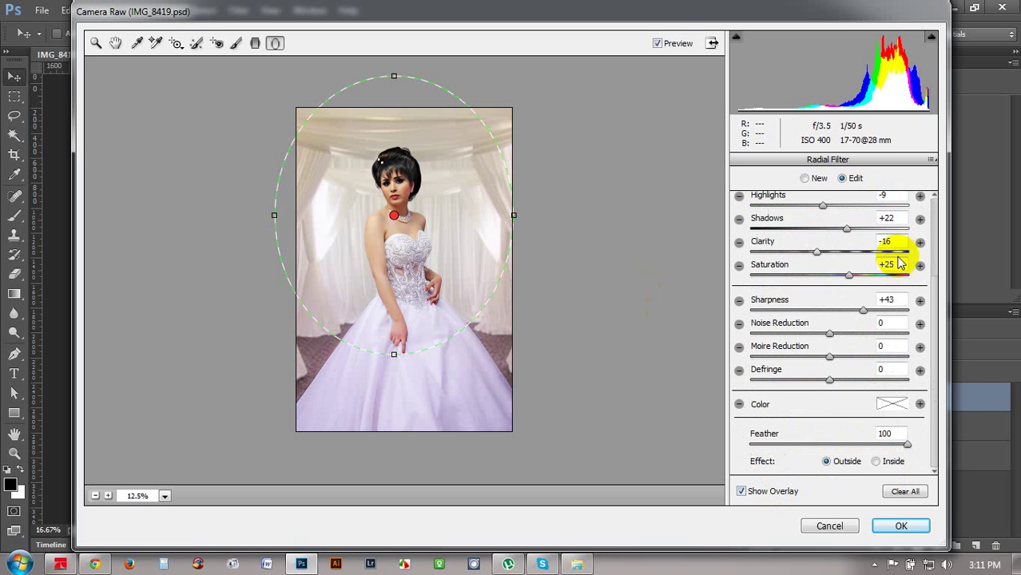
scroll(802, 369, "up", 3)
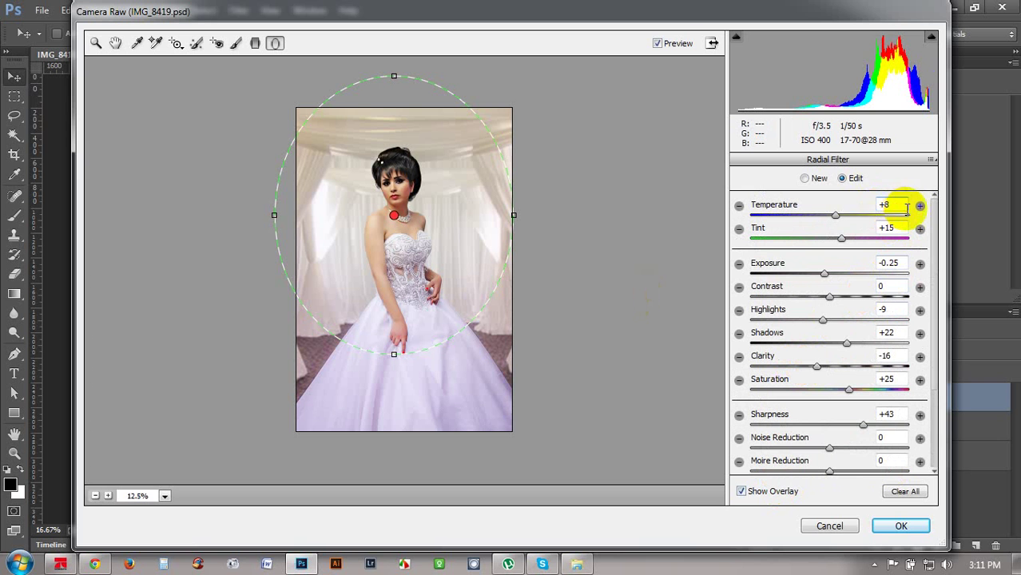
- Reset the radial filter's Temperature, Tint, Exposure and Highlights to 0
left_click(907, 208)
type("0")
left_click(888, 228)
type("0")
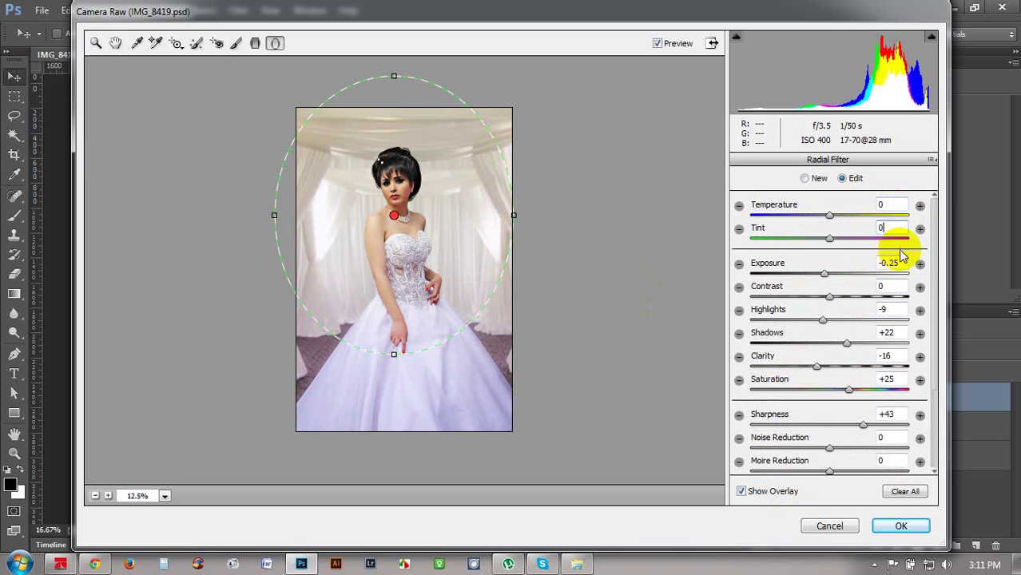
left_click(879, 264)
type("0")
left_click(884, 310)
type("00")
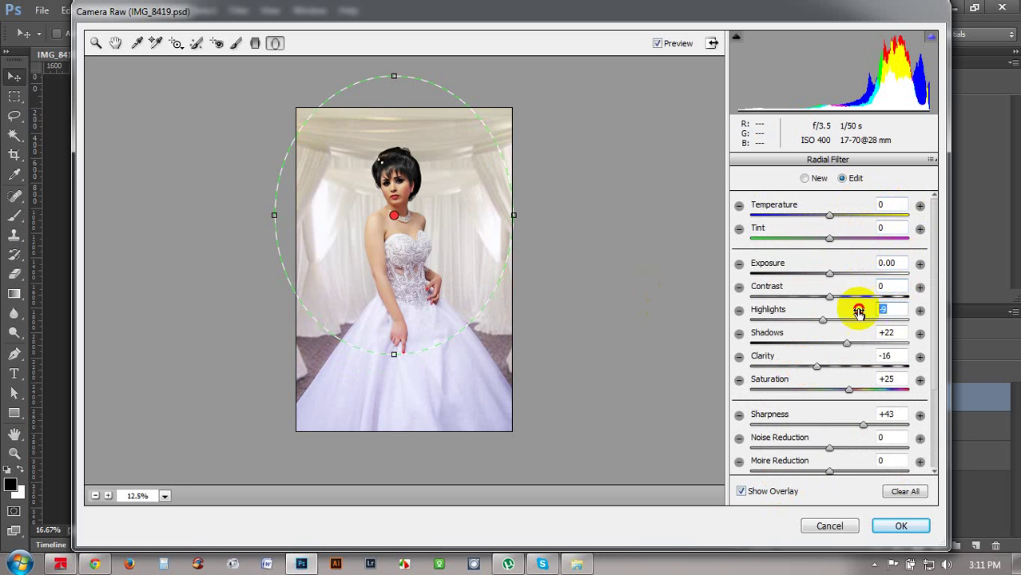
- Reset the radial filter's Shadows, Clarity, Saturation and Sharpness to 0
left_click(894, 332)
type("0")
left_click(889, 356)
type("0")
left_click(887, 379)
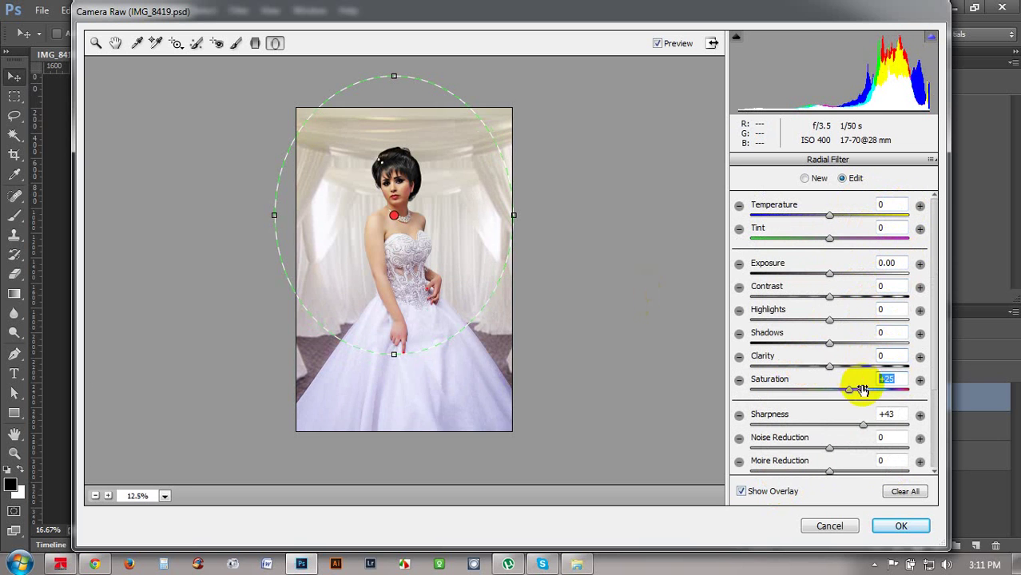
type("0")
left_click(889, 414)
type("0")
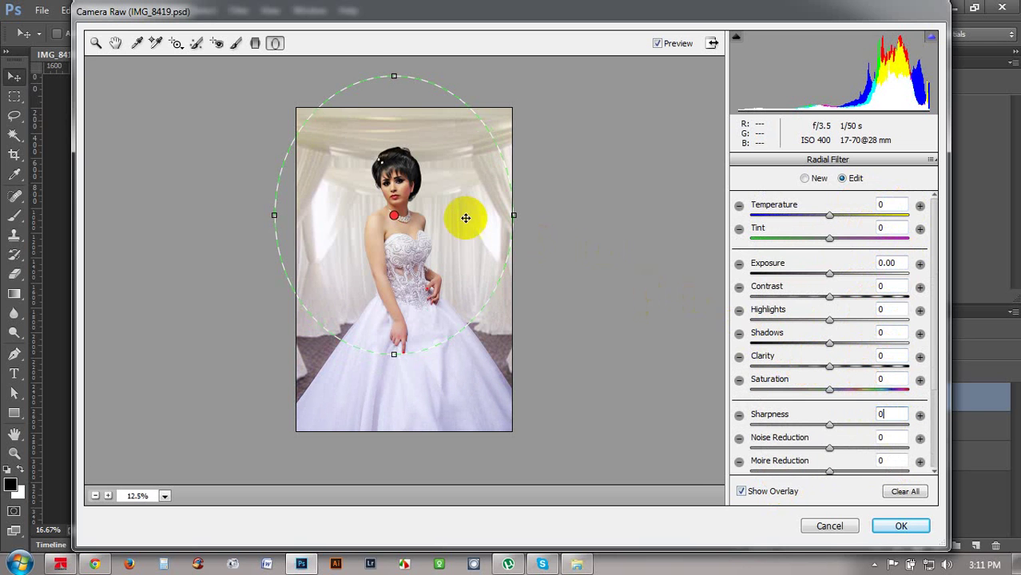
- Nudge the radial filter slightly to the right so that it centres on the woman's neck
key("ctrl+plus")
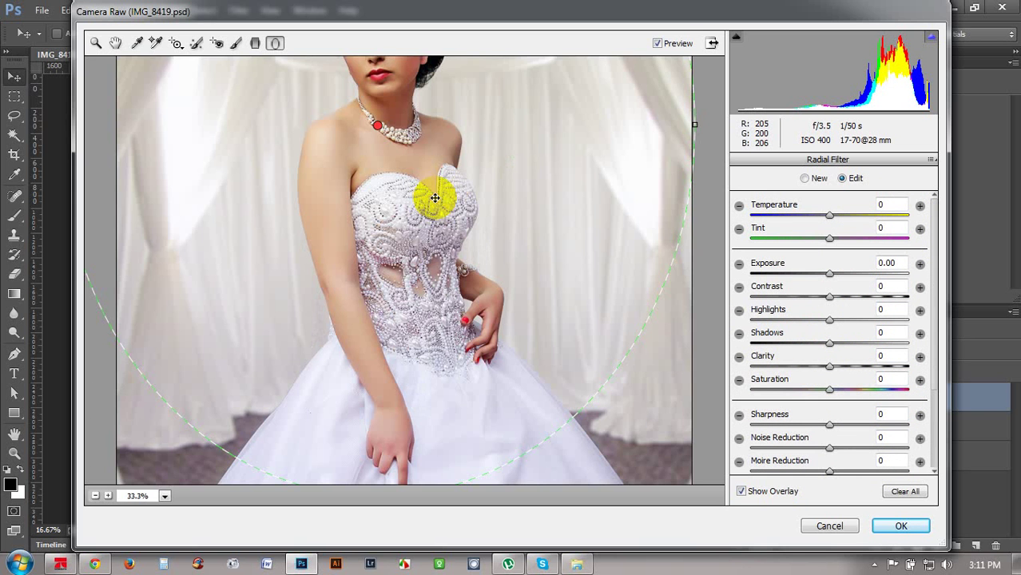
key("ctrl+minus")
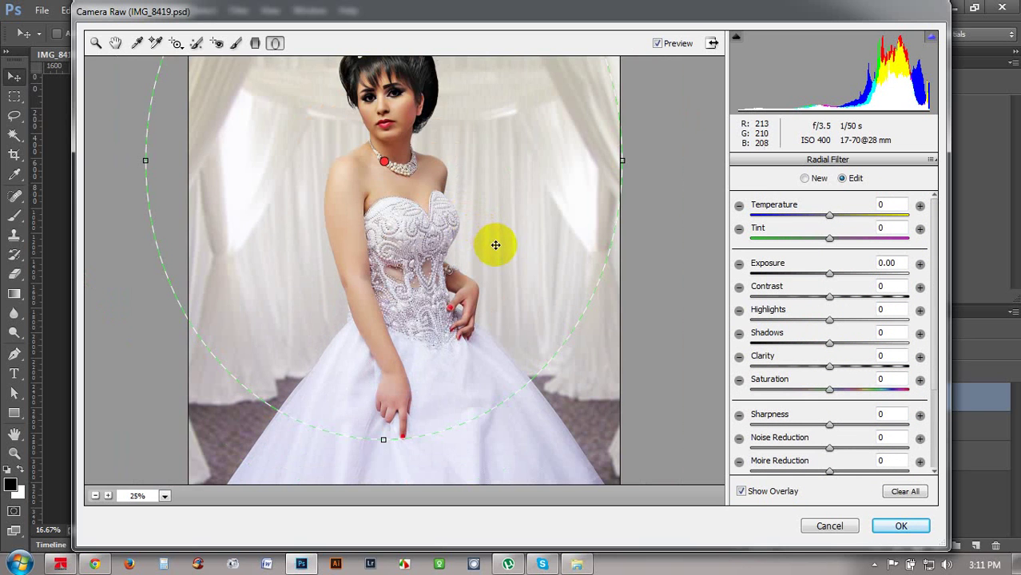
key("ctrl+minus")
key("ctrl+plus")
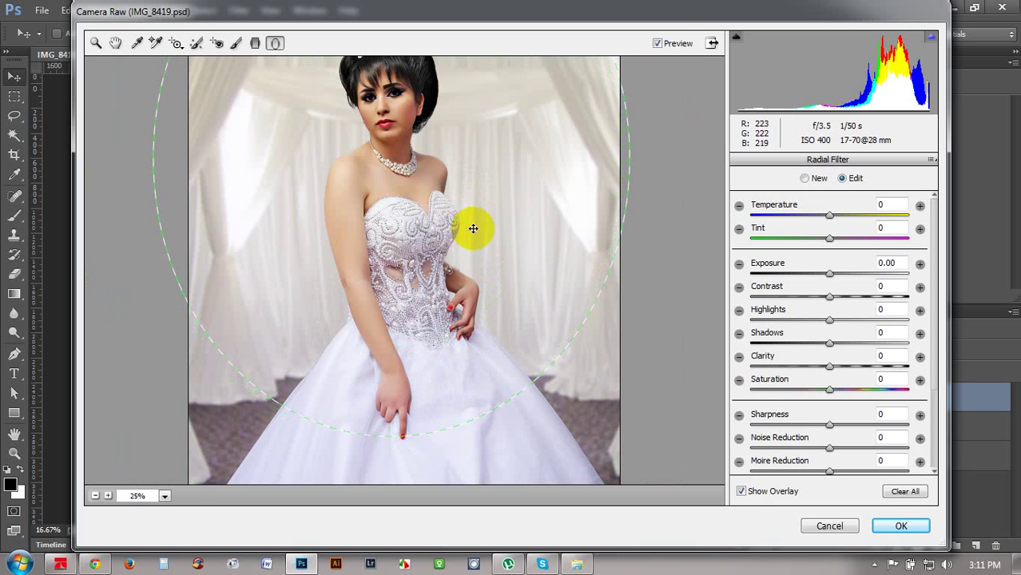
key("ctrl+minus")
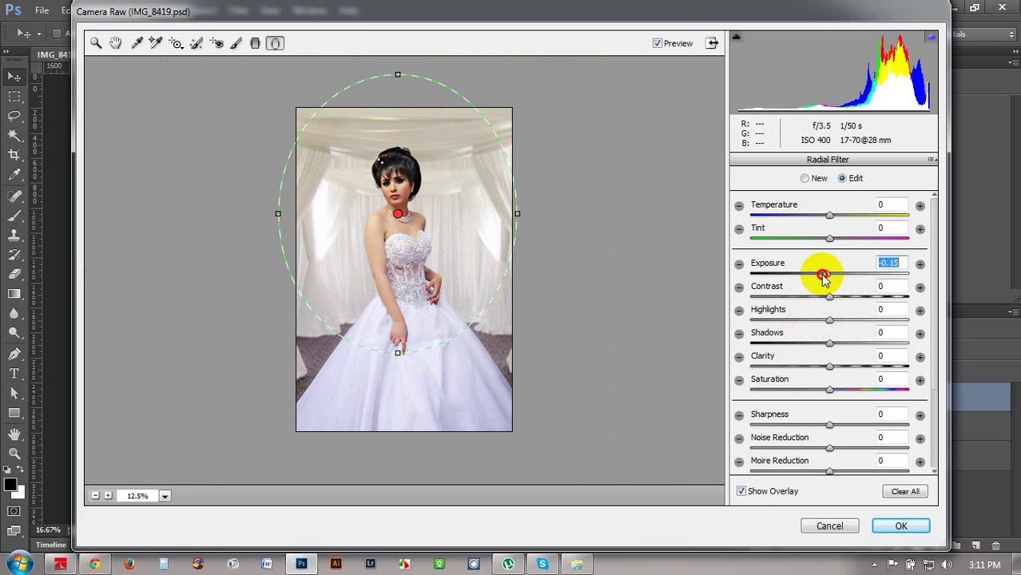
- Try Exposure -0.55, Contrast -11, Shadows -18, Clarity -10 and Saturation -12 on the area outside the radial filter
left_click_drag(821, 275, 817, 276)
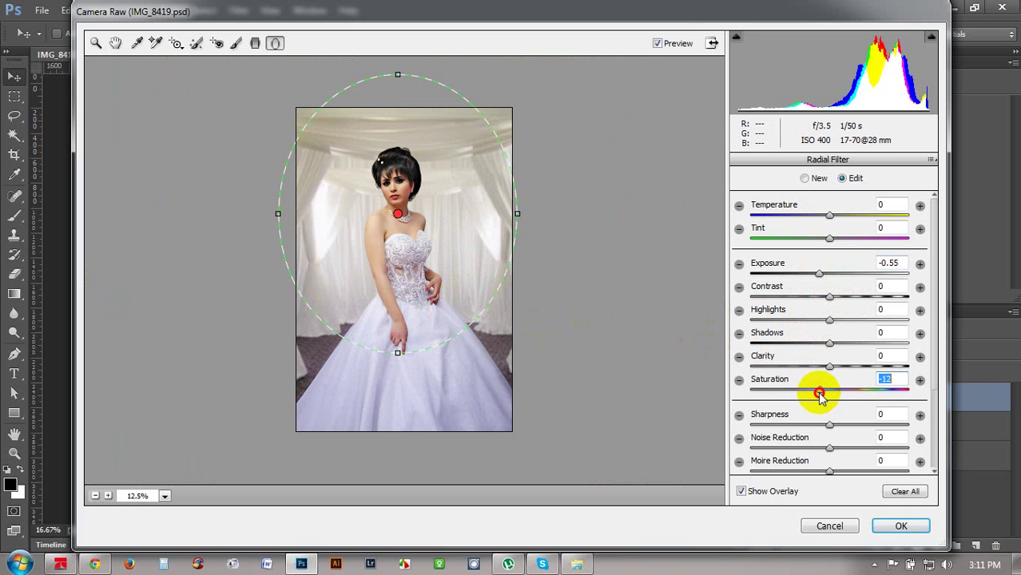
left_click_drag(832, 345, 817, 345)
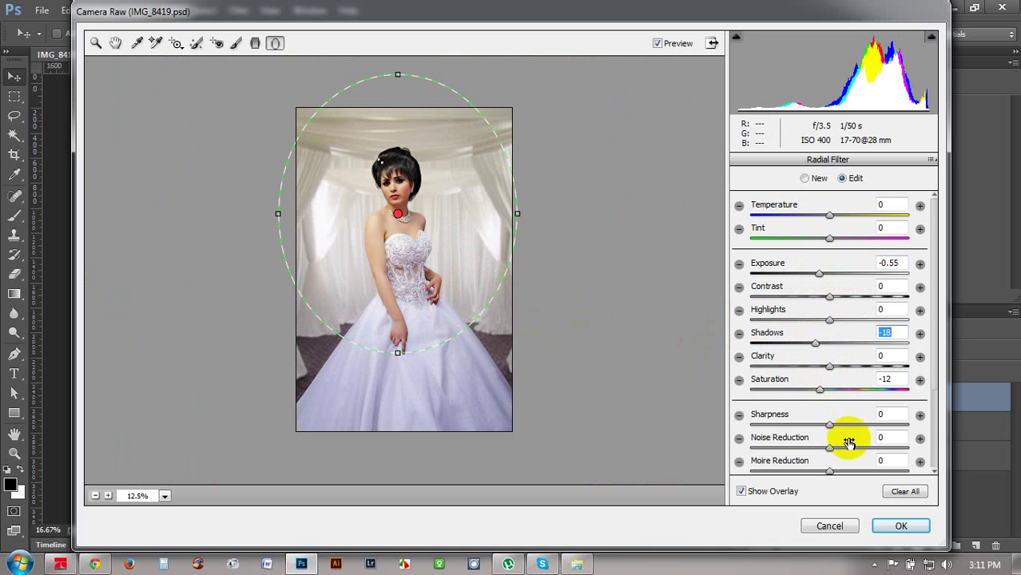
scroll(843, 432, "down", 3)
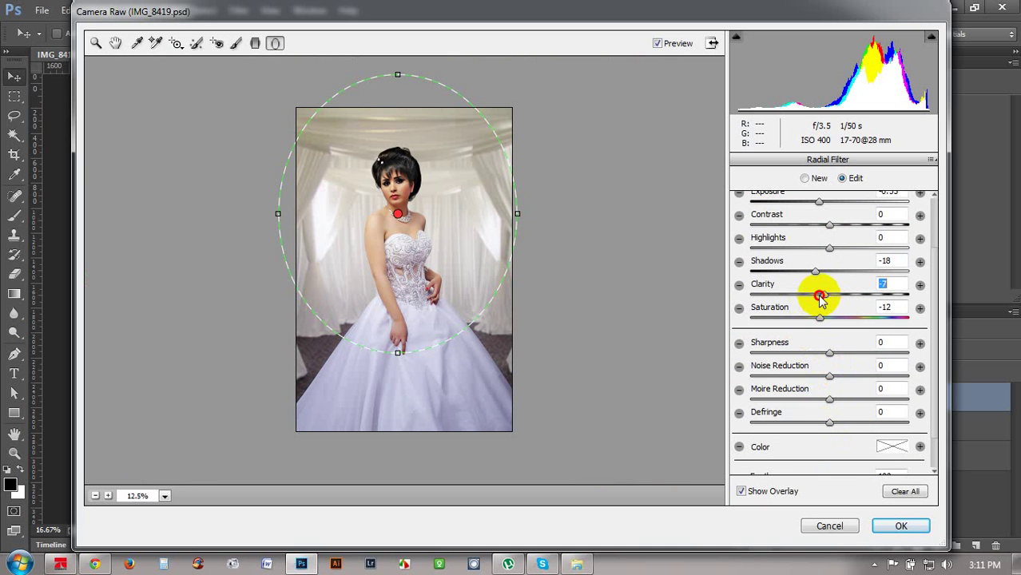
scroll(819, 302, "up", 2)
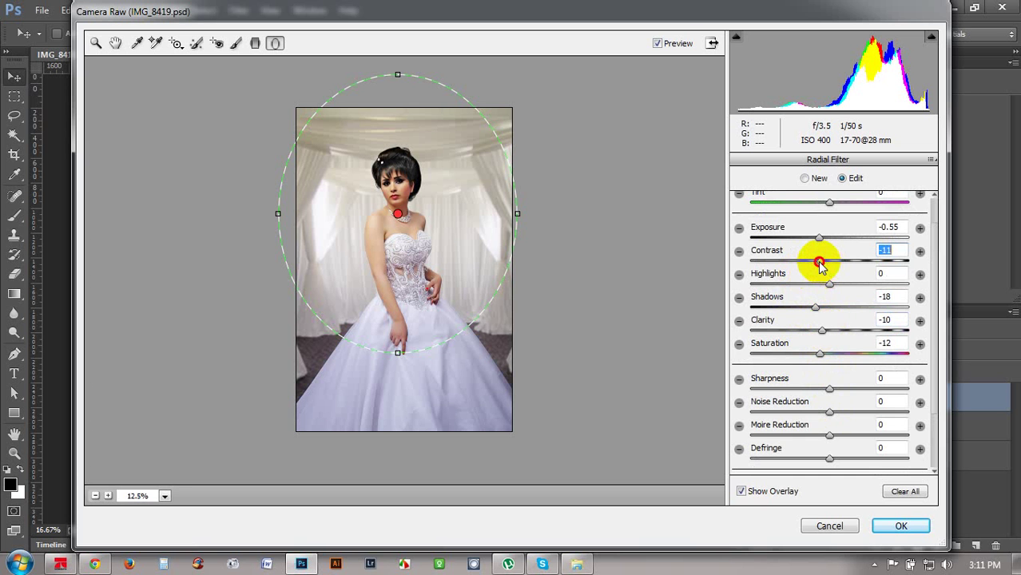
scroll(856, 417, "down", 3)
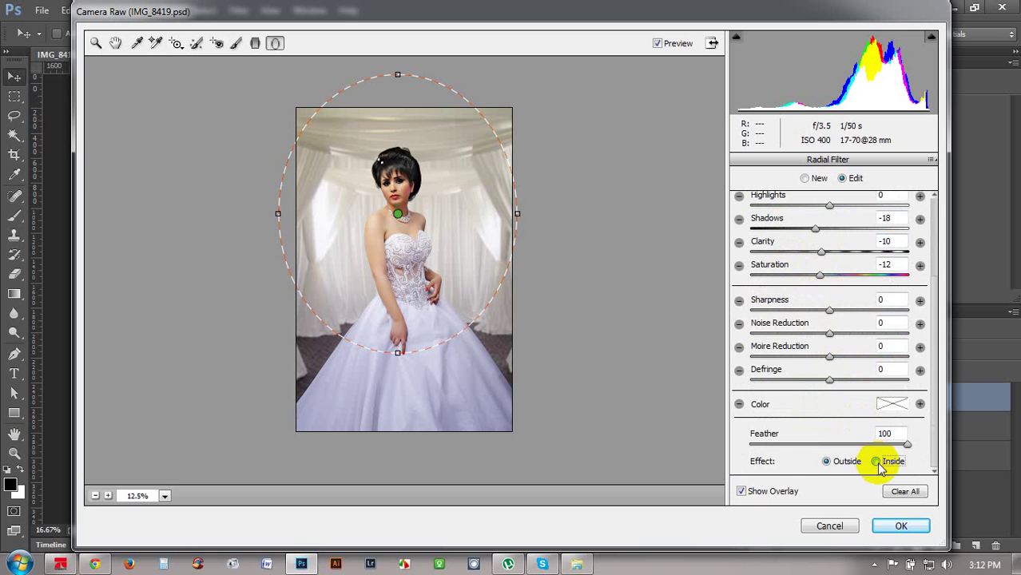
- Compare the radial filter's Inside and Outside effects and set the existing filter to Inside
left_click(877, 462)
scroll(832, 392, "up", 1)
scroll(854, 468, "down", 1)
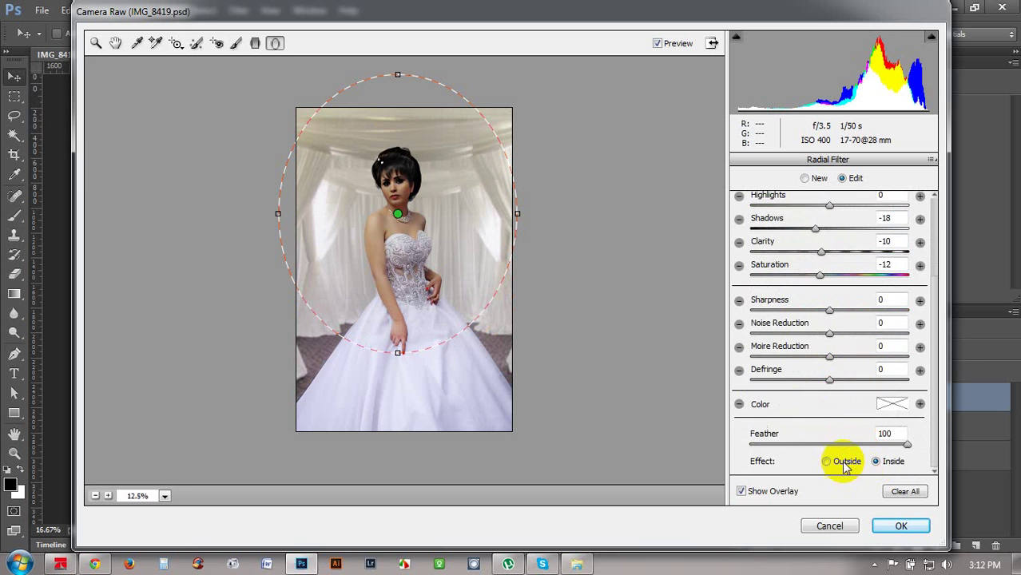
left_click(812, 178)
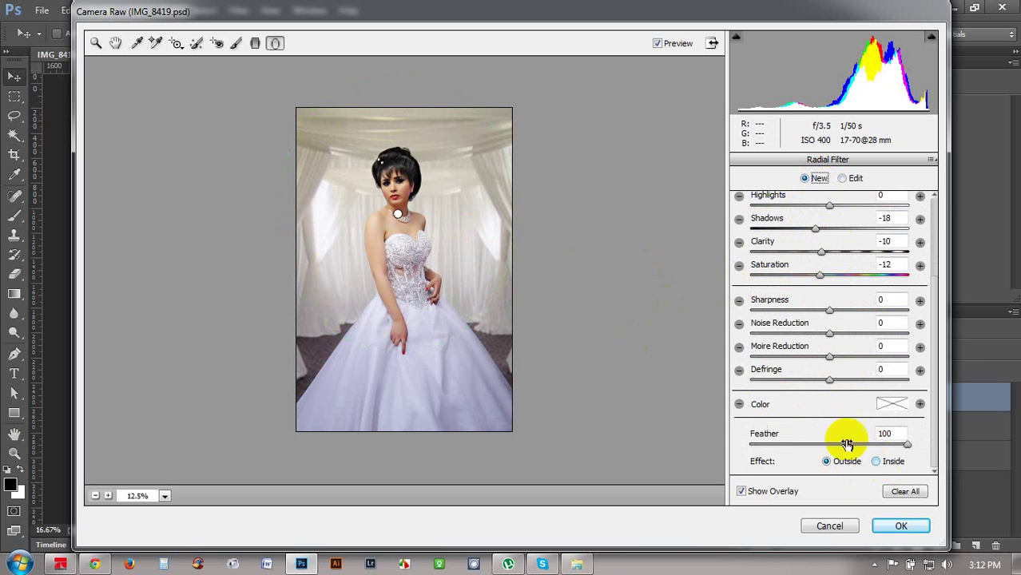
left_click(397, 214)
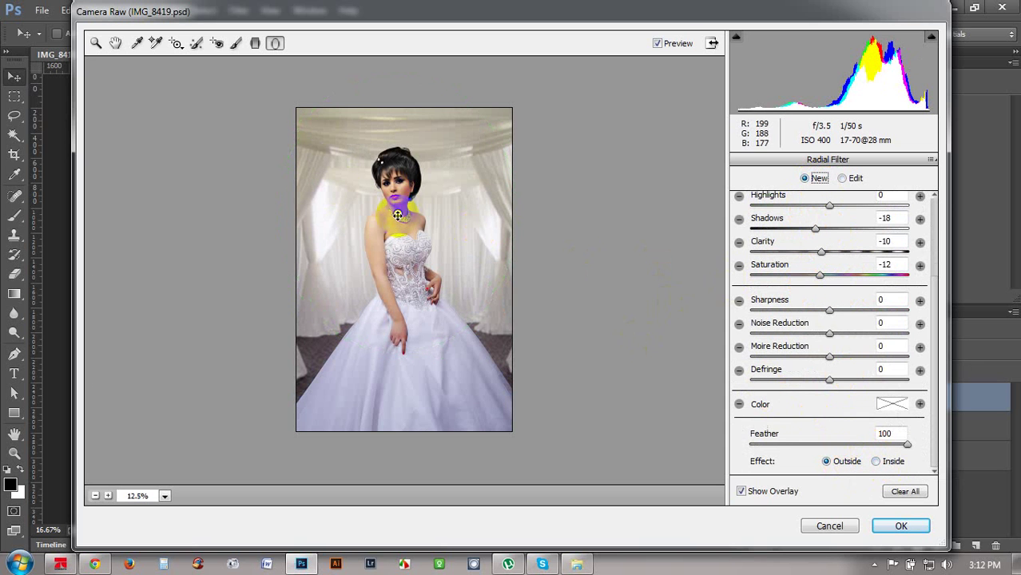
left_click(876, 462)
- Reset the radial filter's Exposure, Contrast, Shadows, Clarity and Saturation to 0
scroll(821, 361, "up", 5)
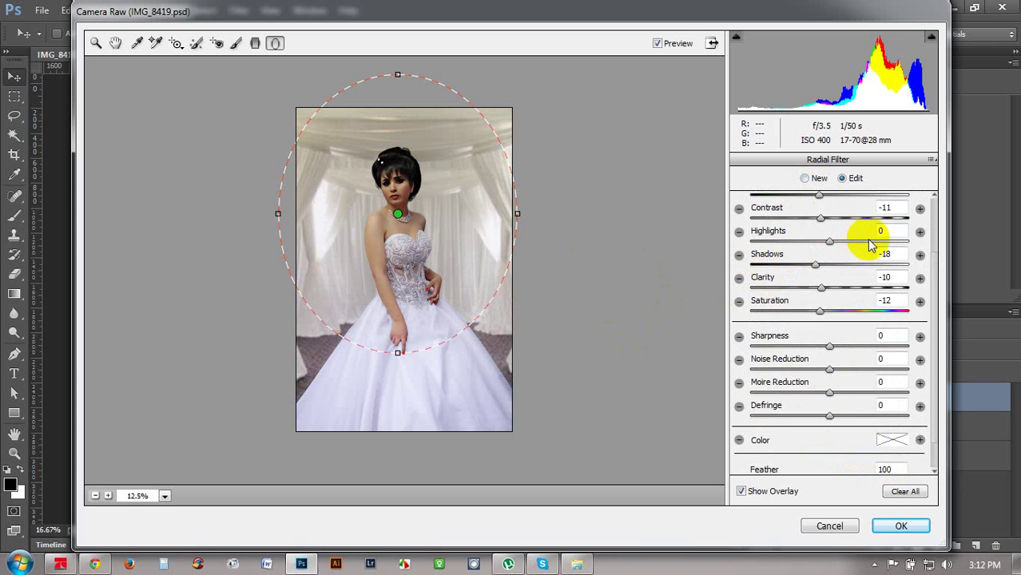
left_click(895, 263)
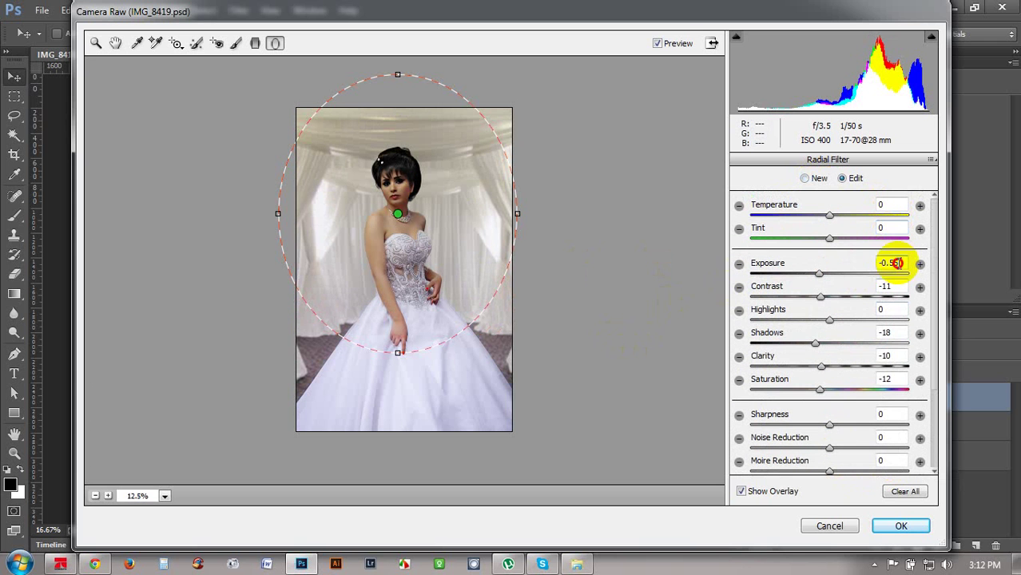
type("0")
left_click(895, 288)
type("0")
left_click(894, 330)
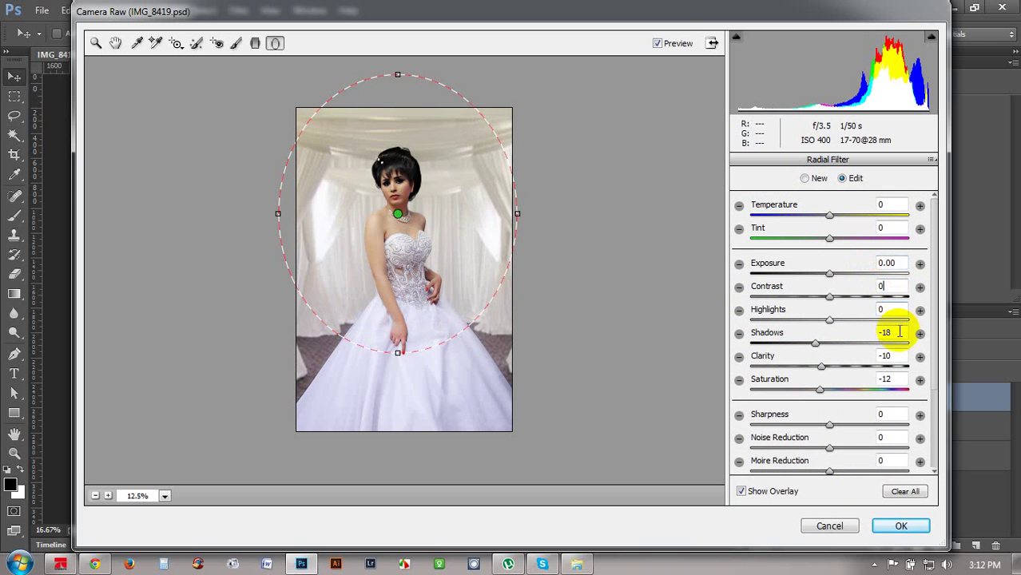
type("0")
left_click(879, 358)
type("0")
left_click(880, 381)
type("0")
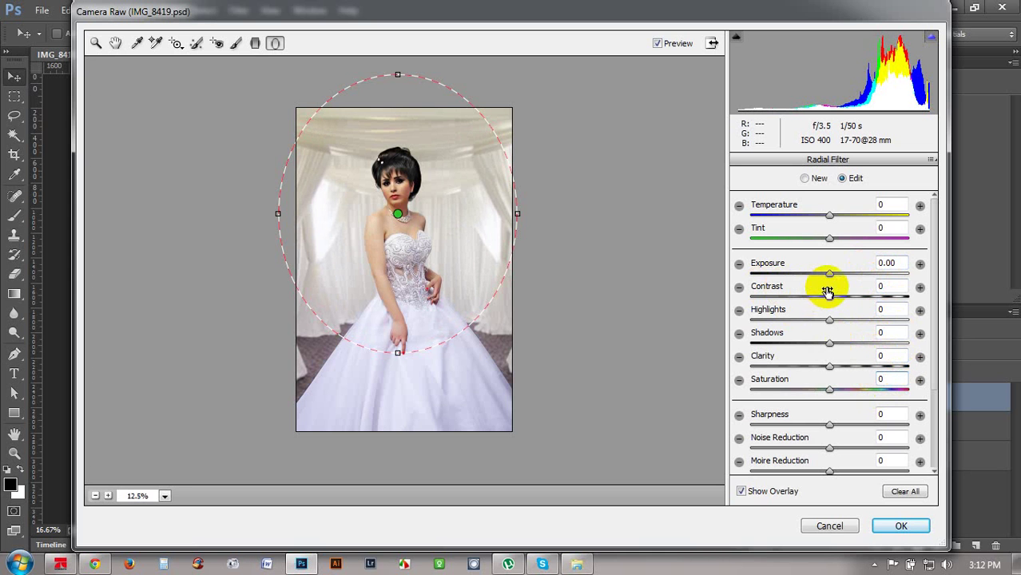
- Brighten the area inside the radial filter with an Exposure of +0.20 and apply the Camera Raw adjustments
left_click_drag(837, 278, 838, 278)
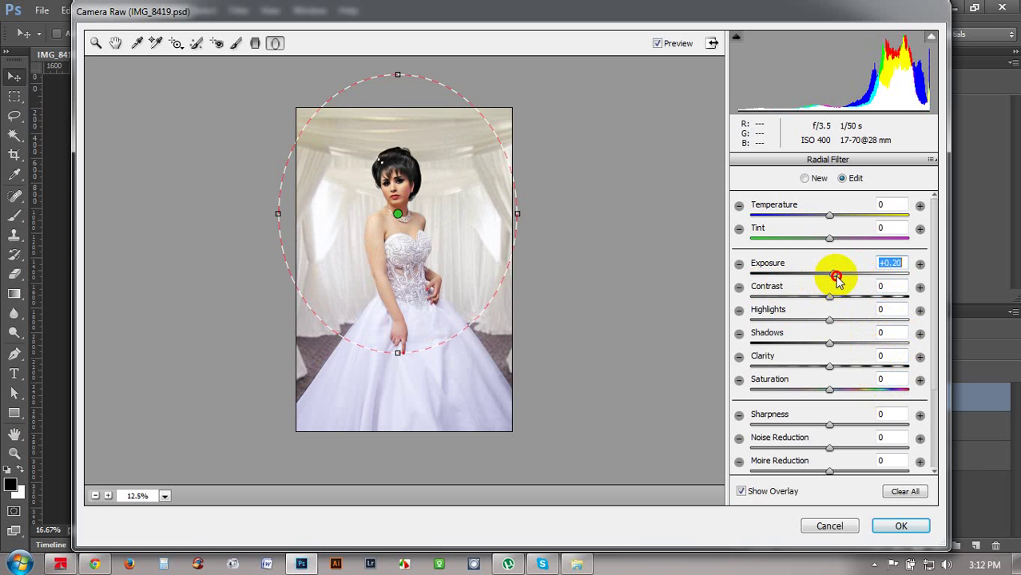
left_click(901, 526)
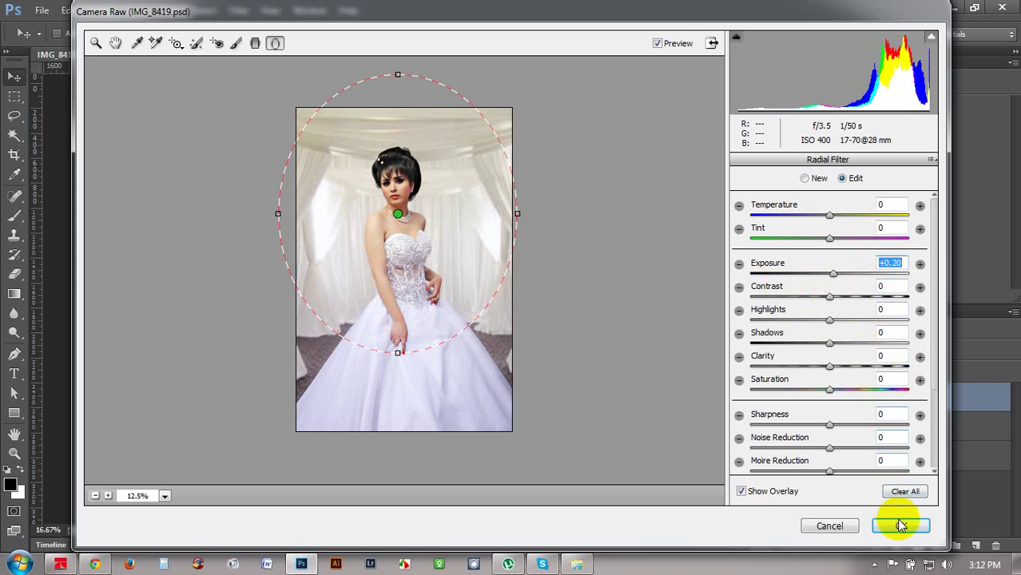
left_click(901, 525)
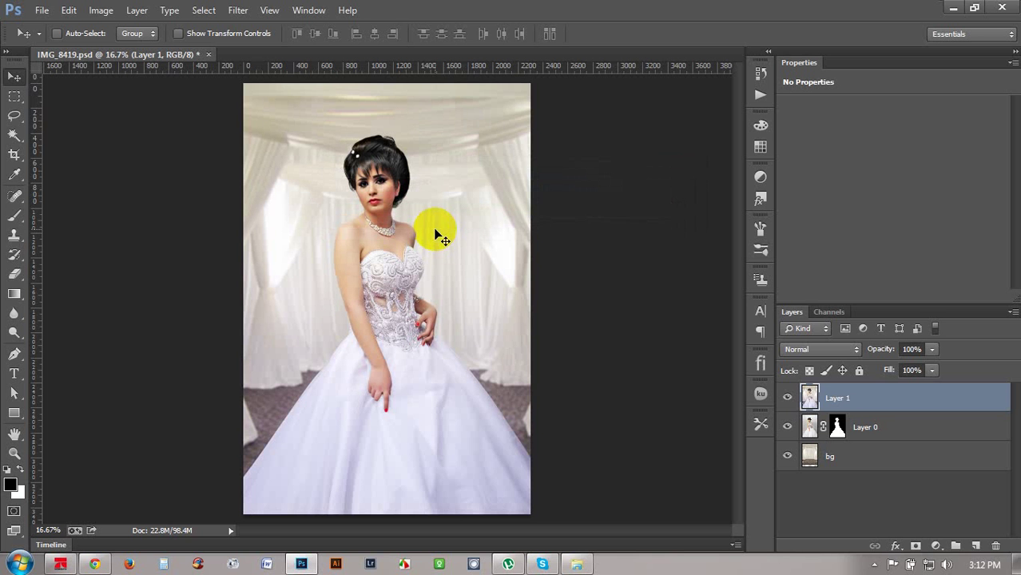
- Recrop the canvas wider on both sides to take in the whole backdrop, trimming a little off its upper edge
left_click(14, 154)
left_click_drag(373, 83, 377, 95)
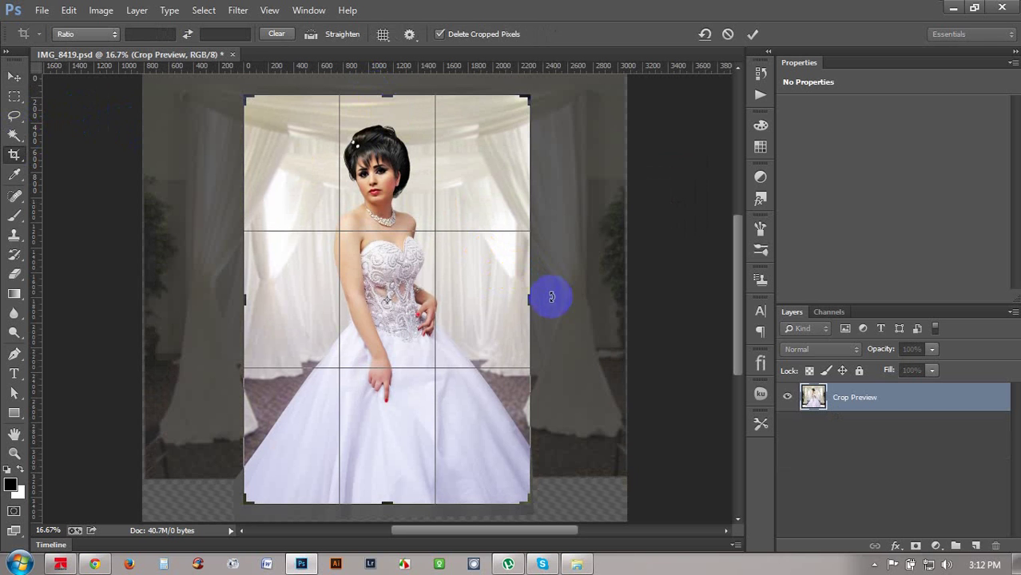
left_click_drag(532, 296, 558, 301)
left_click_drag(218, 298, 173, 294)
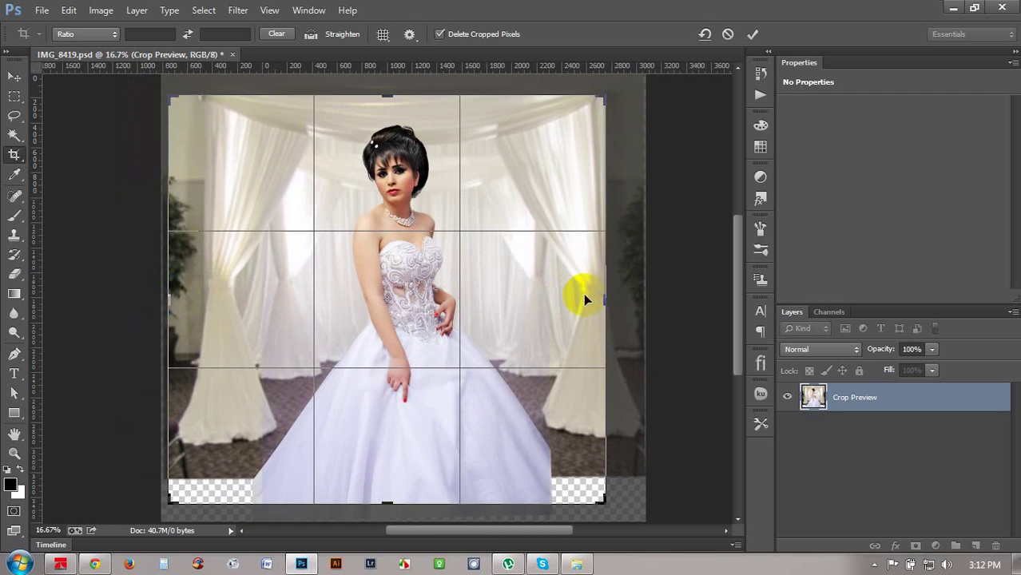
mouse_move(598, 299)
left_mouse_down()
mouse_move(618, 291)
mouse_move(612, 302)
left_mouse_up()
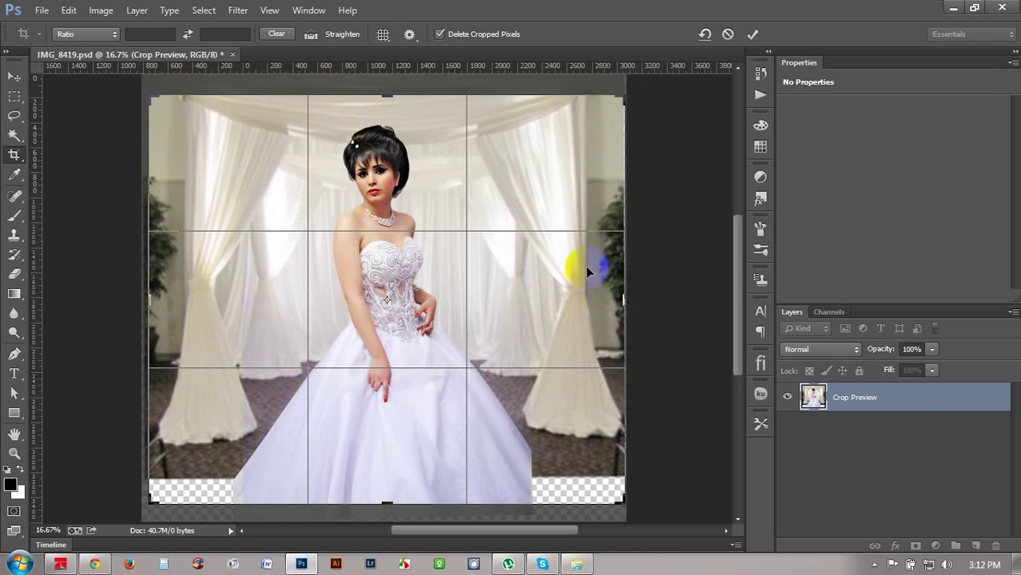
left_click(751, 36)
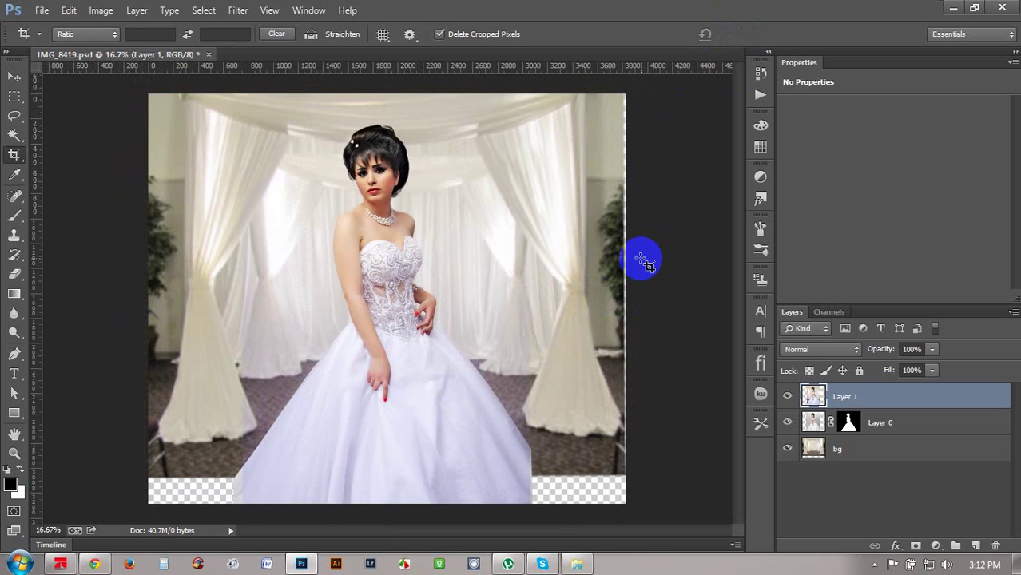
- Hide Layer 1 and make the bg layer active for editing
left_click(787, 397)
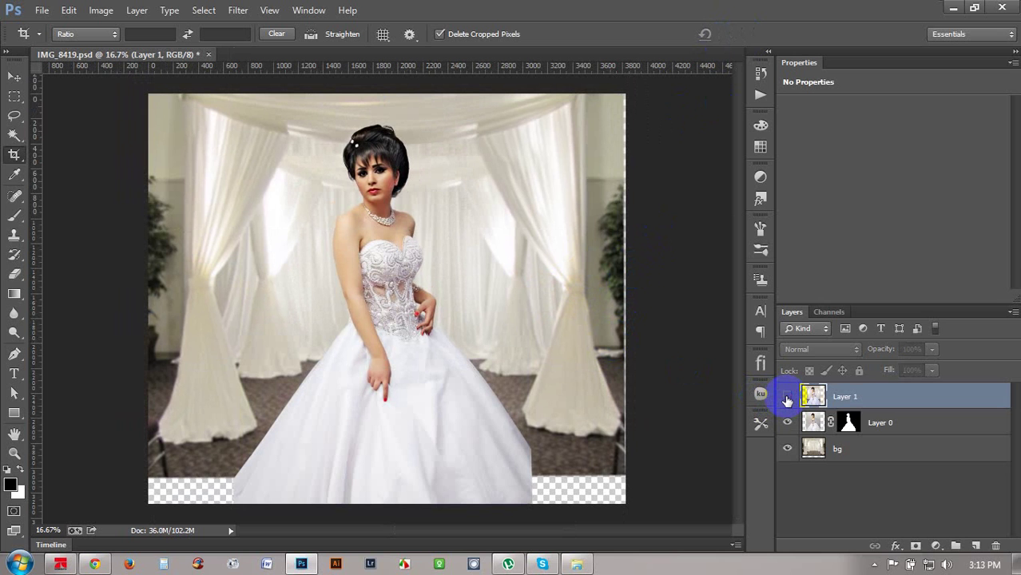
left_click(874, 422)
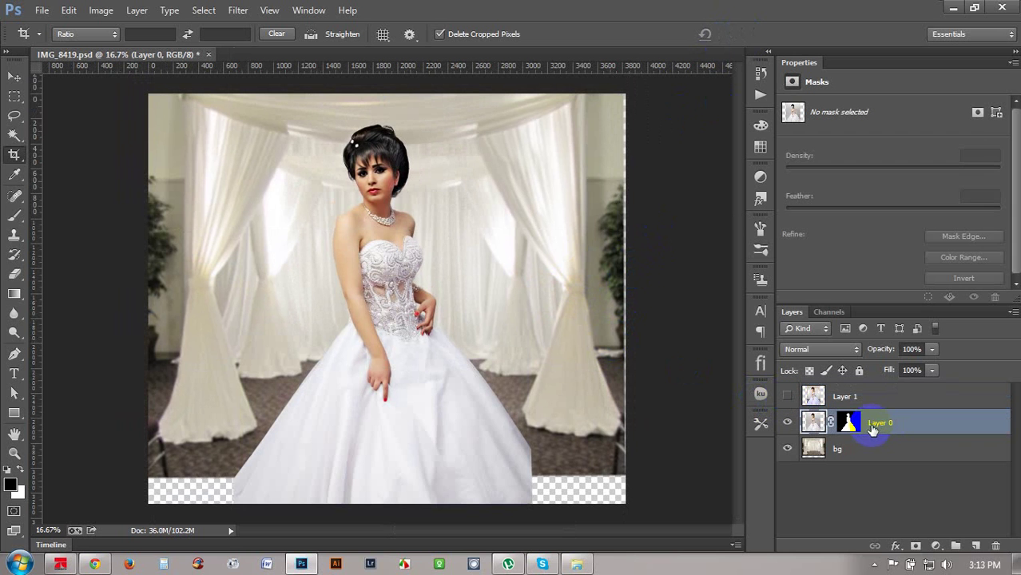
left_click(799, 450)
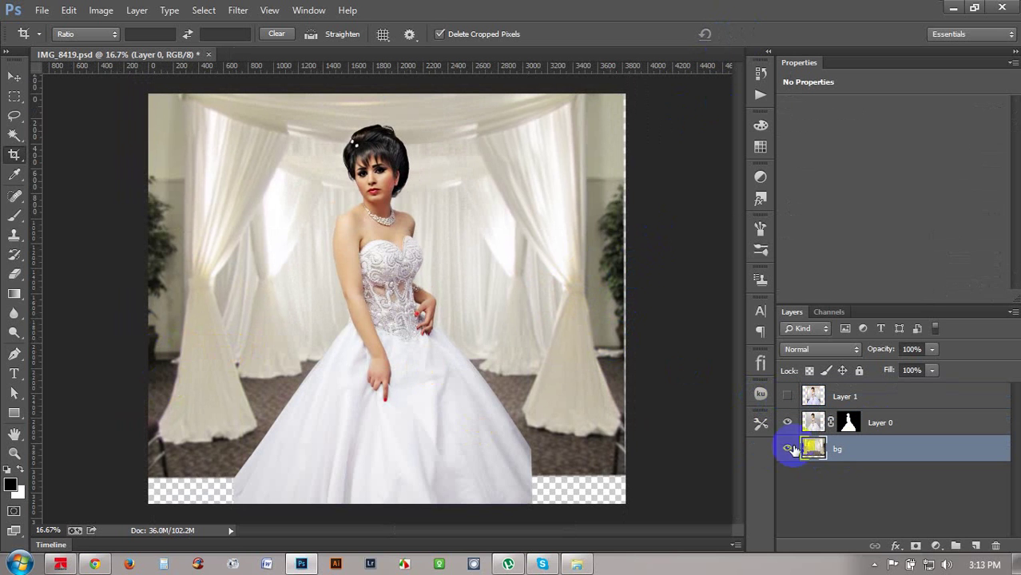
- Remove the chairs from both lower corners of the bg layer with a 150 px content-aware Spot Healing Brush
key("m")
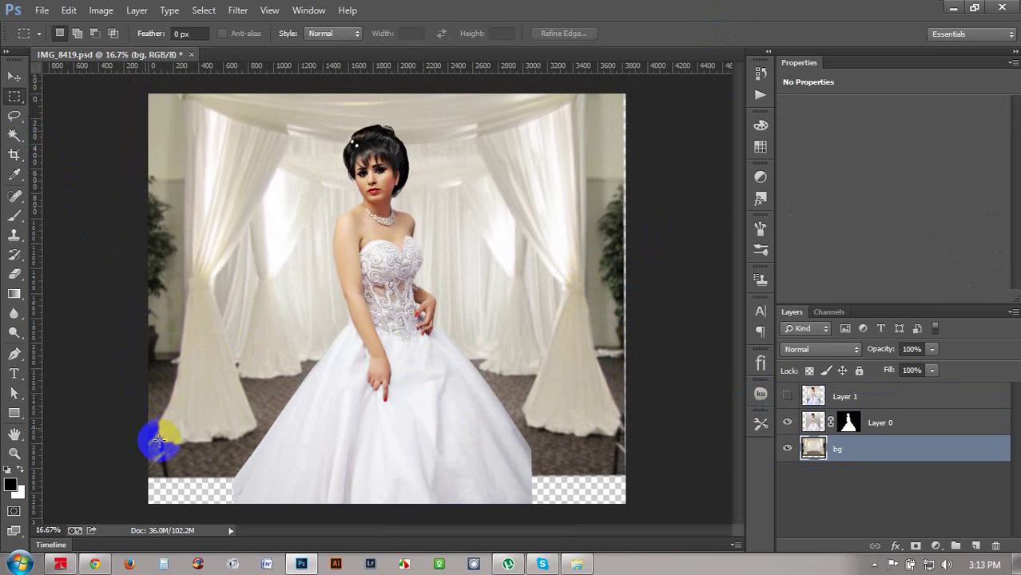
left_click(14, 199)
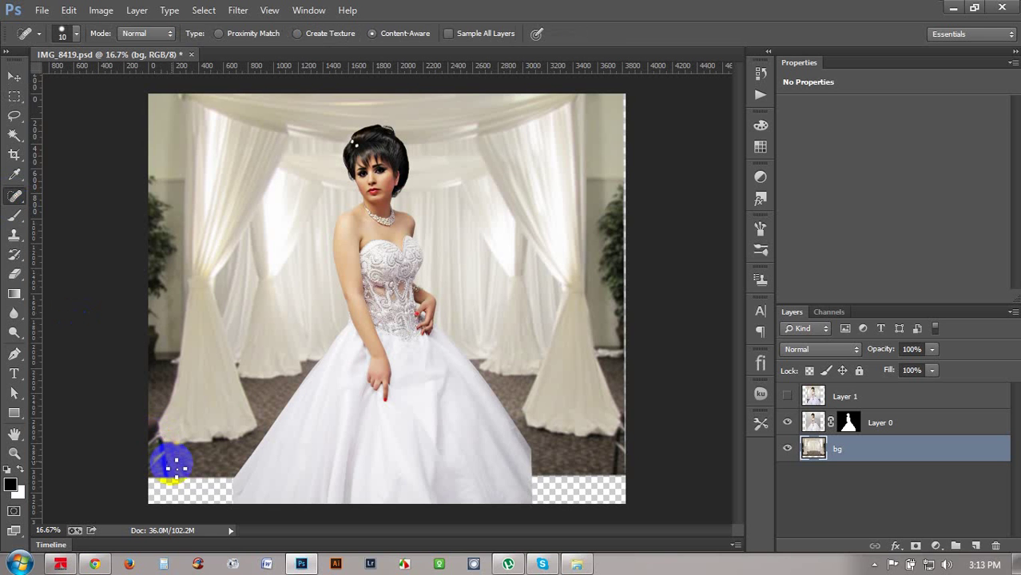
mouse_move(168, 473)
left_mouse_down()
mouse_move(152, 423)
mouse_move(150, 469)
left_mouse_up()
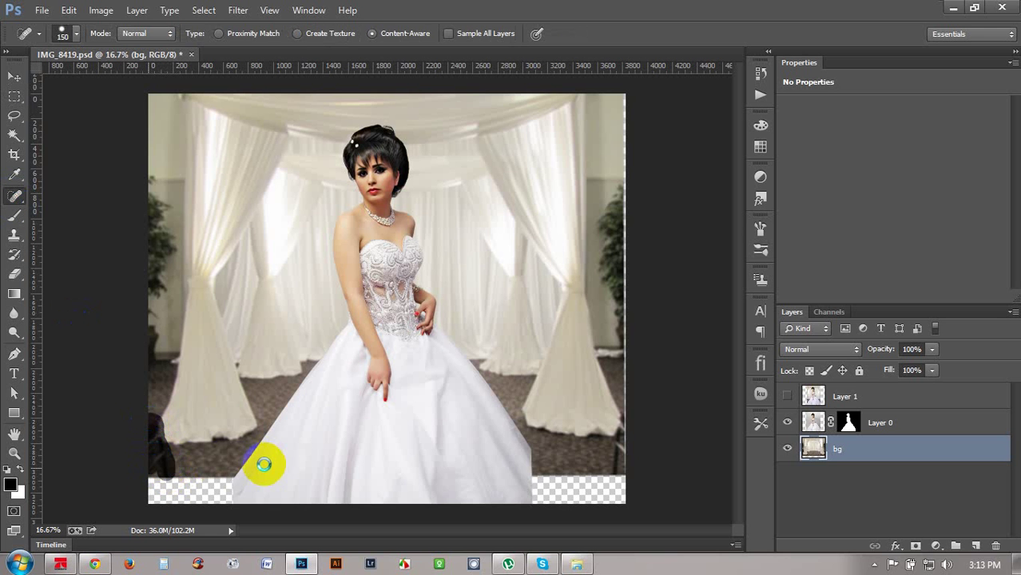
left_click_drag(258, 470, 193, 468)
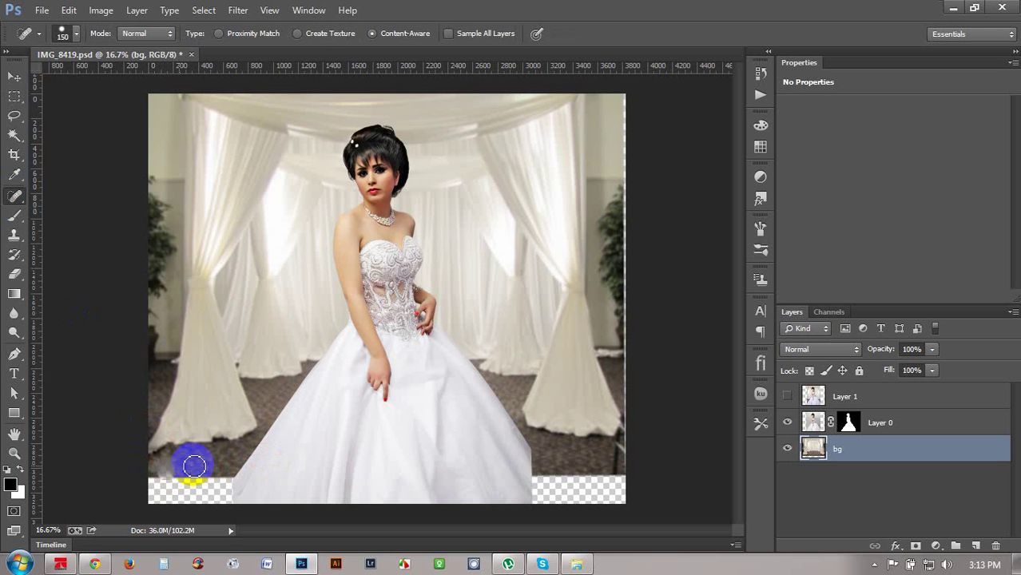
mouse_move(613, 469)
left_mouse_down()
mouse_move(628, 429)
mouse_move(620, 462)
left_mouse_up()
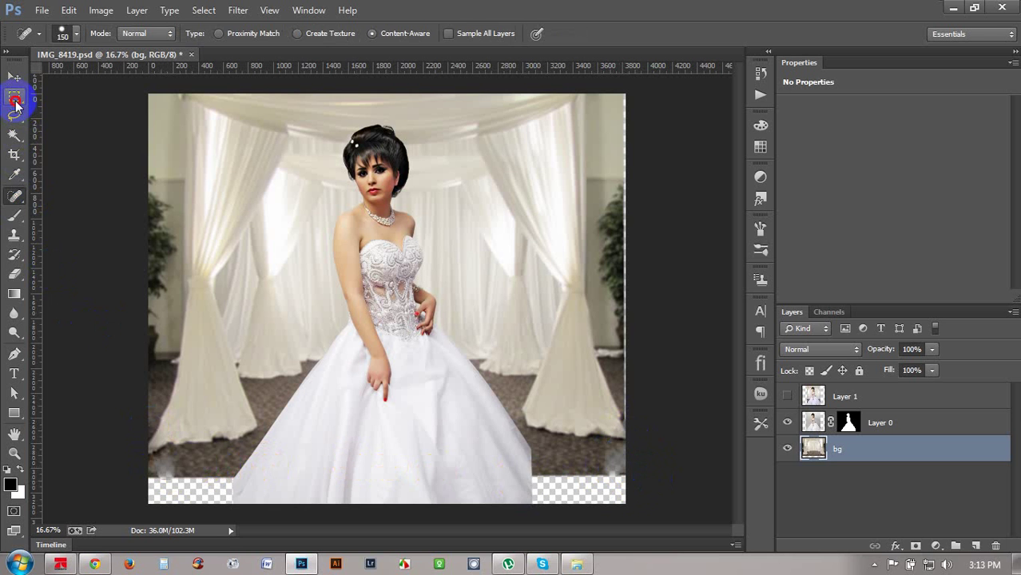
- Select the lowest strip of floor on the bg layer and stretch its height to 265% over the transparent gap, widening it slightly
left_click(15, 97)
left_click_drag(149, 454, 638, 471)
left_click_drag(642, 479, 627, 484)
key("ctrl+t")
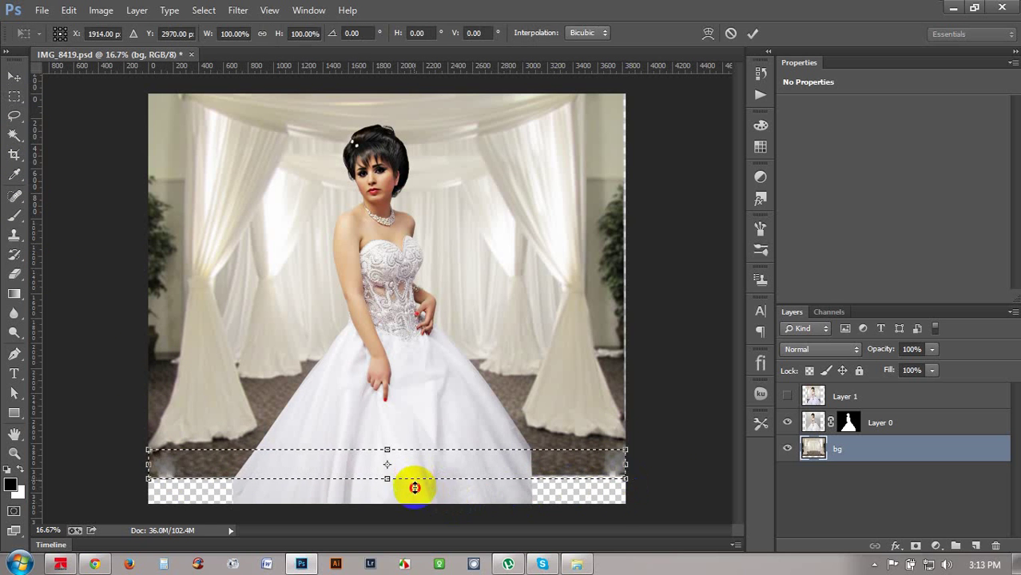
left_click_drag(412, 483, 433, 530)
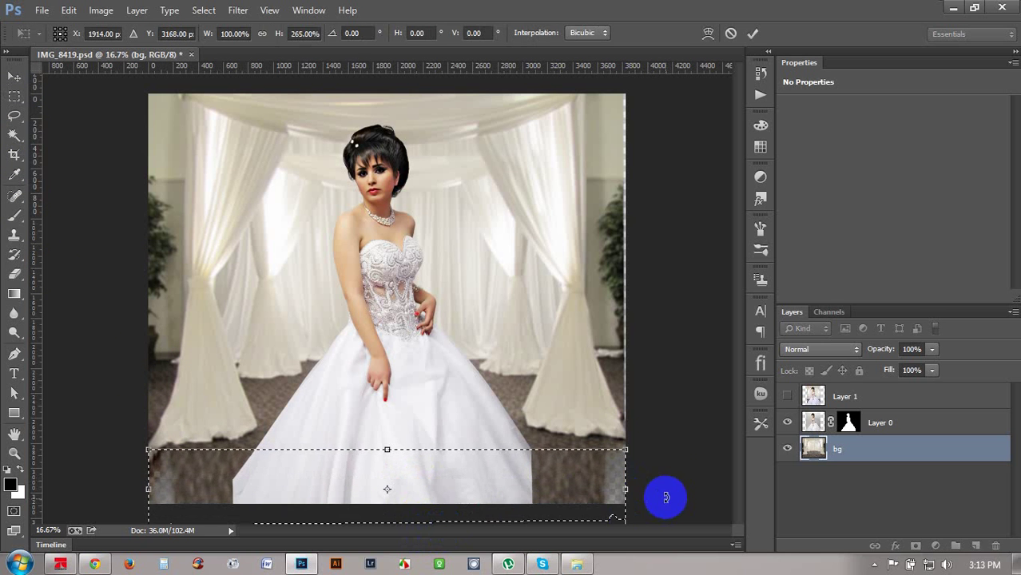
left_click_drag(627, 489, 655, 482)
key("Return")
left_click(612, 420)
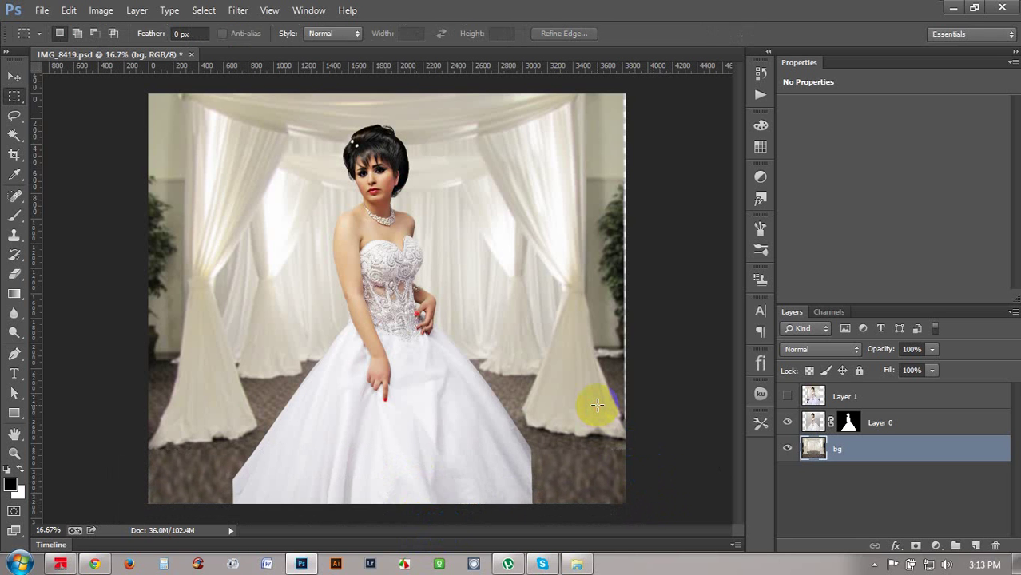
- Undo the floor stretch and the chair retouching on the bg layer
key("ctrl+shift+d")
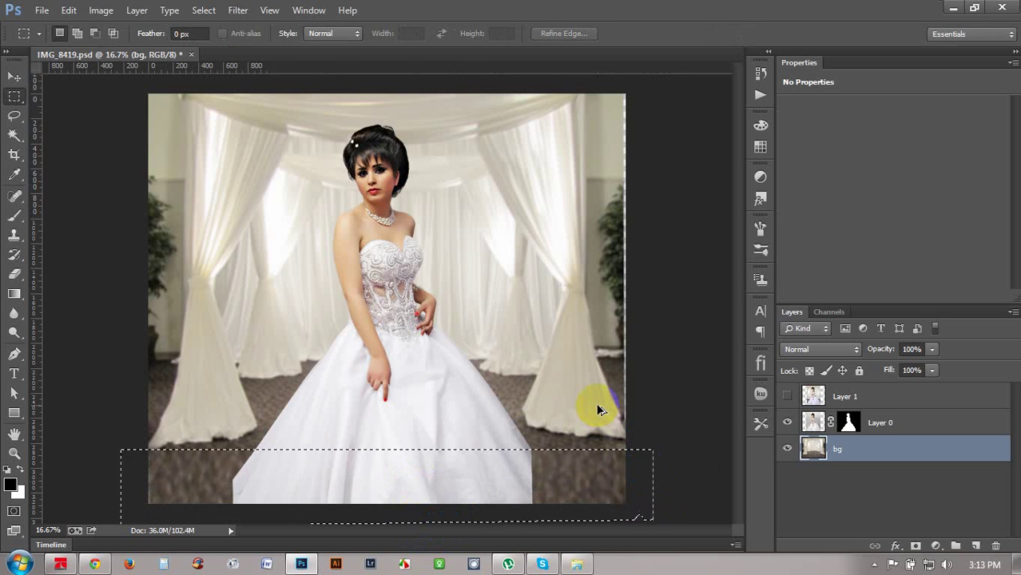
key("Delete")
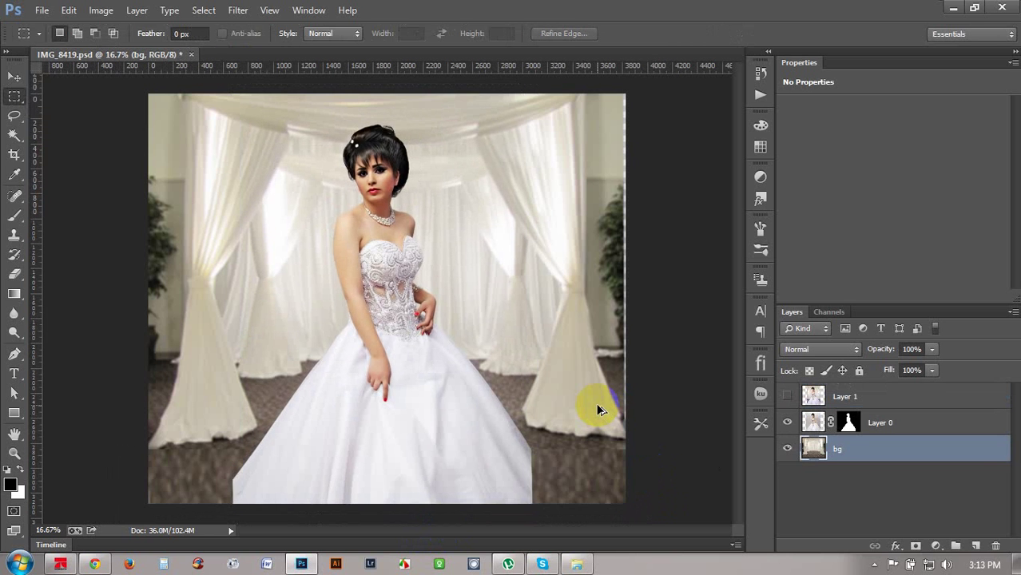
key("ctrl+z")
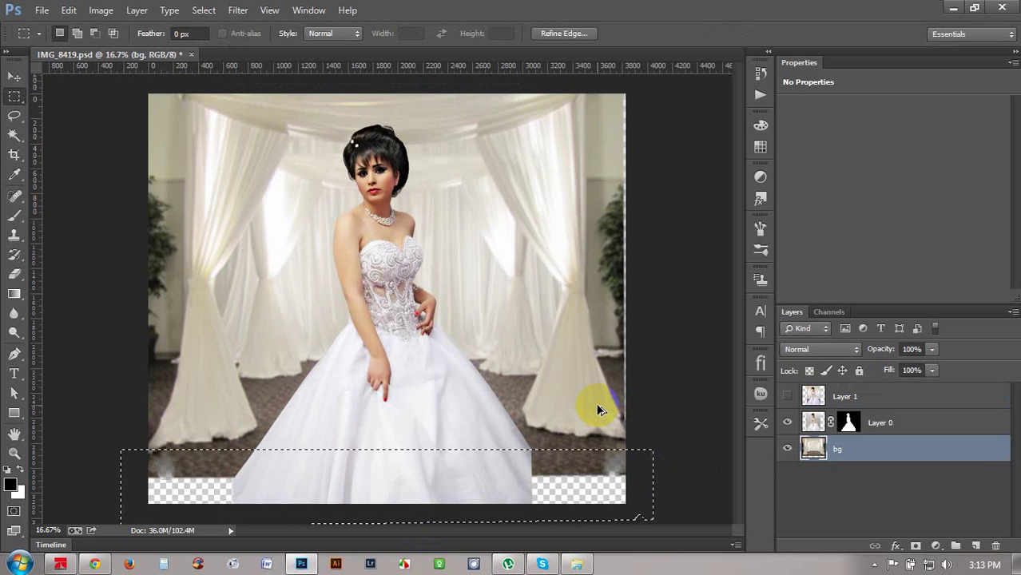
key("ctrl+d")
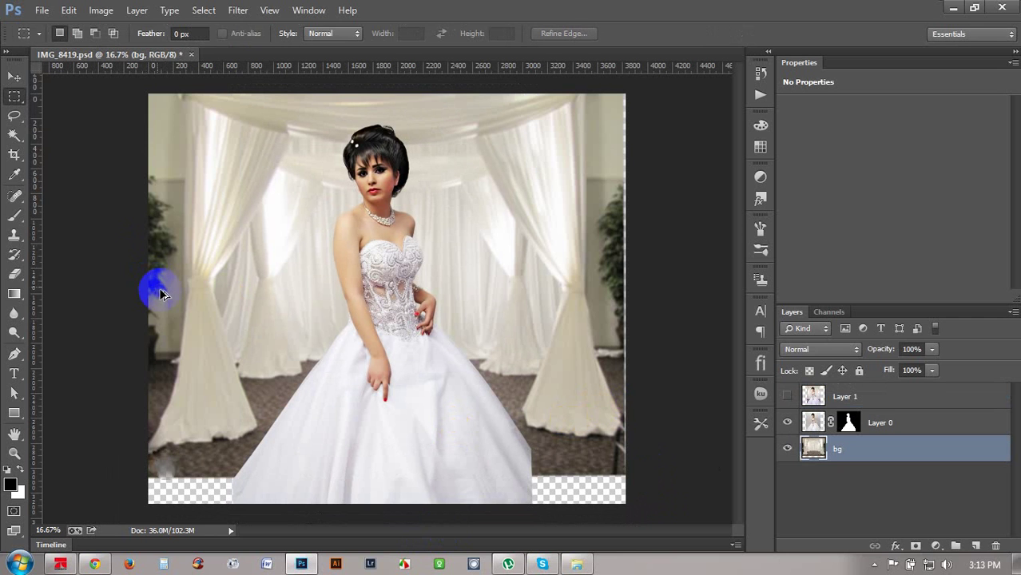
key("ctrl+alt+z")
- Crop off the transparent strip below the floor and trim both sides to a width of about 3600 px
left_click(14, 154)
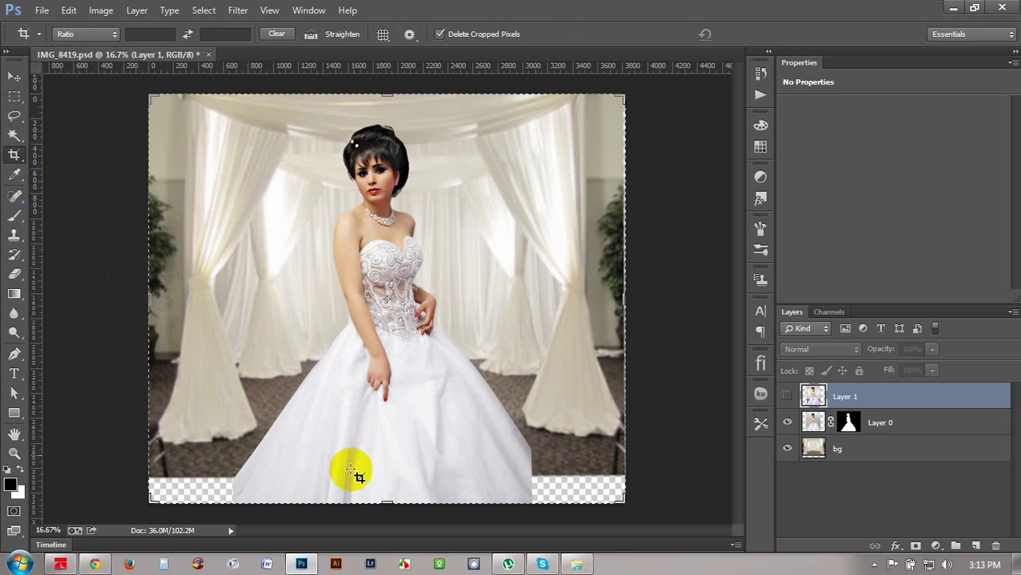
left_click_drag(379, 503, 388, 485)
left_click_drag(148, 297, 152, 304)
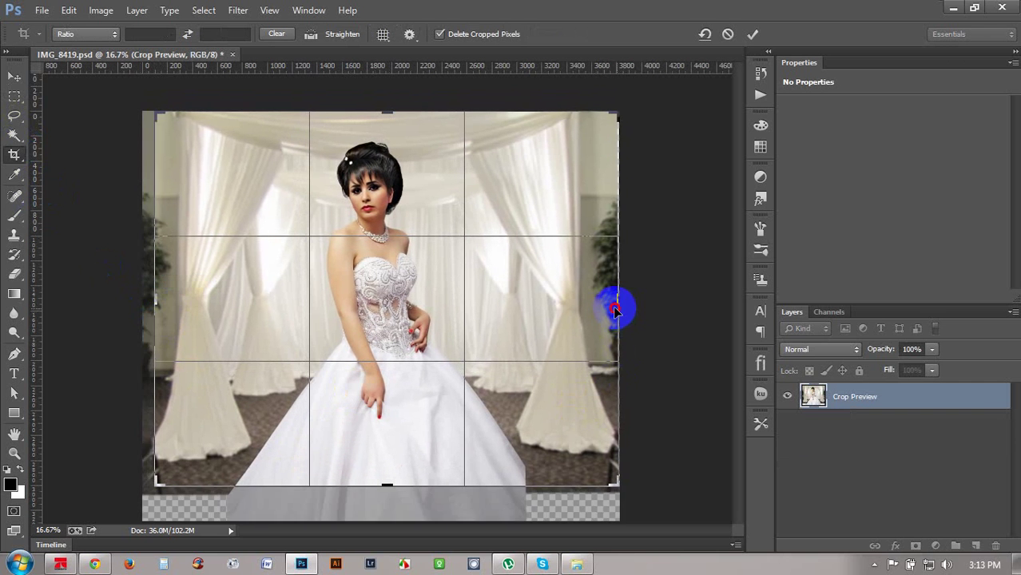
left_click_drag(620, 302, 616, 302)
left_click_drag(165, 301, 166, 297)
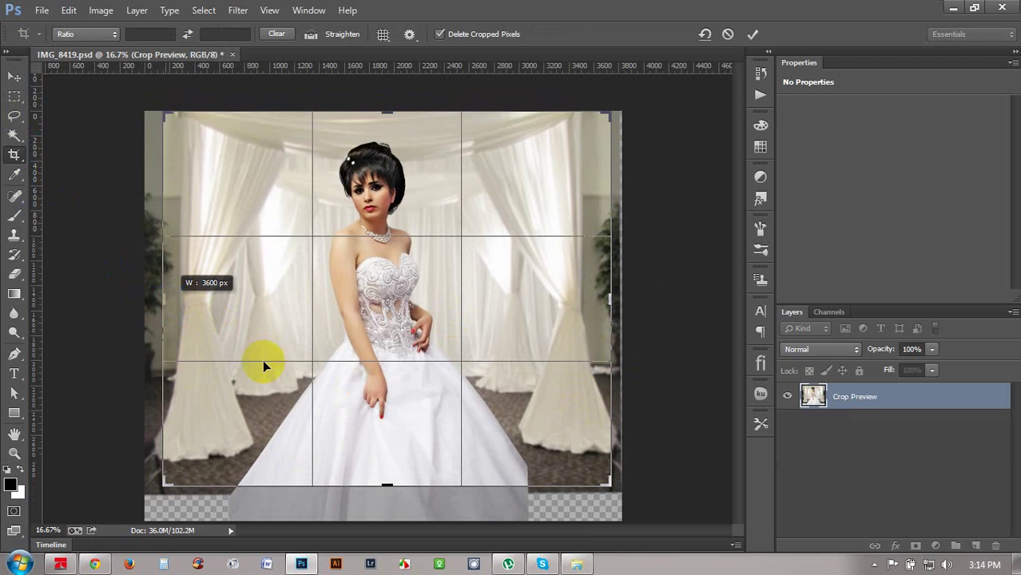
left_click_drag(399, 101, 398, 97)
left_click(752, 34)
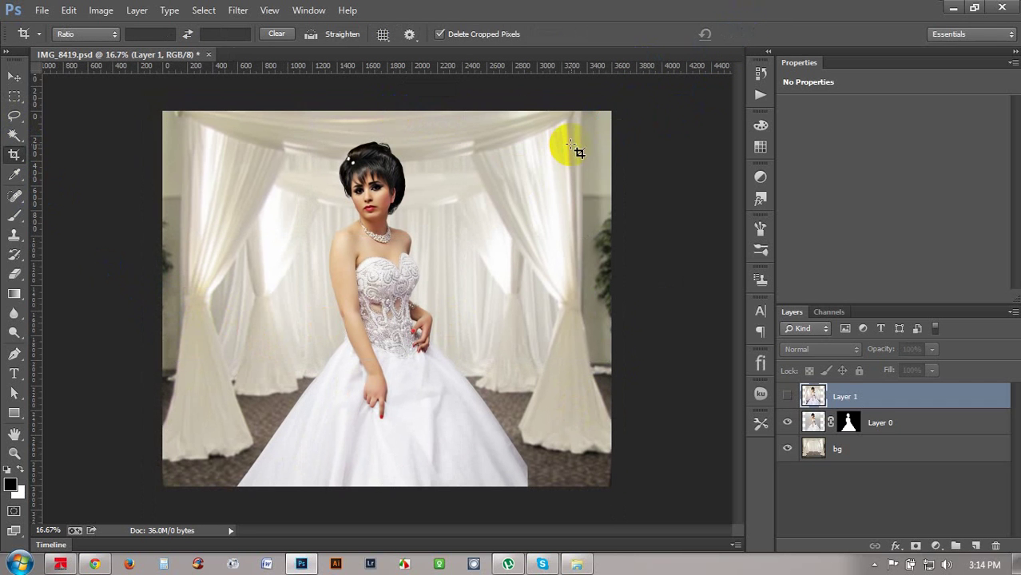
- Compare the composite with and without the colour-graded Layer 1, examining the dress hem closely and the whole image
left_click(14, 75)
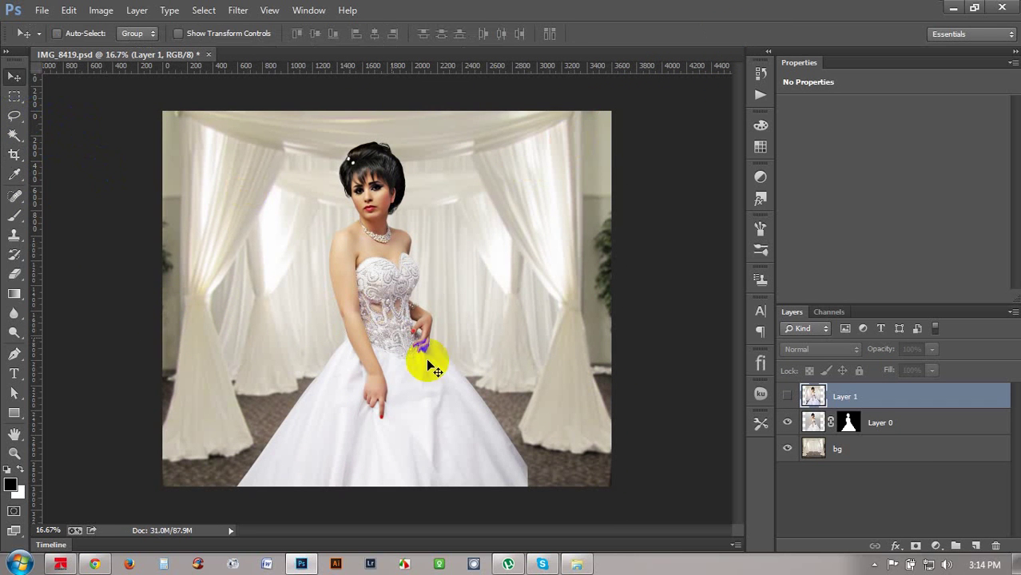
key("ctrl+plus")
scroll(419, 294, "down", 3)
scroll(420, 294, "right", 2)
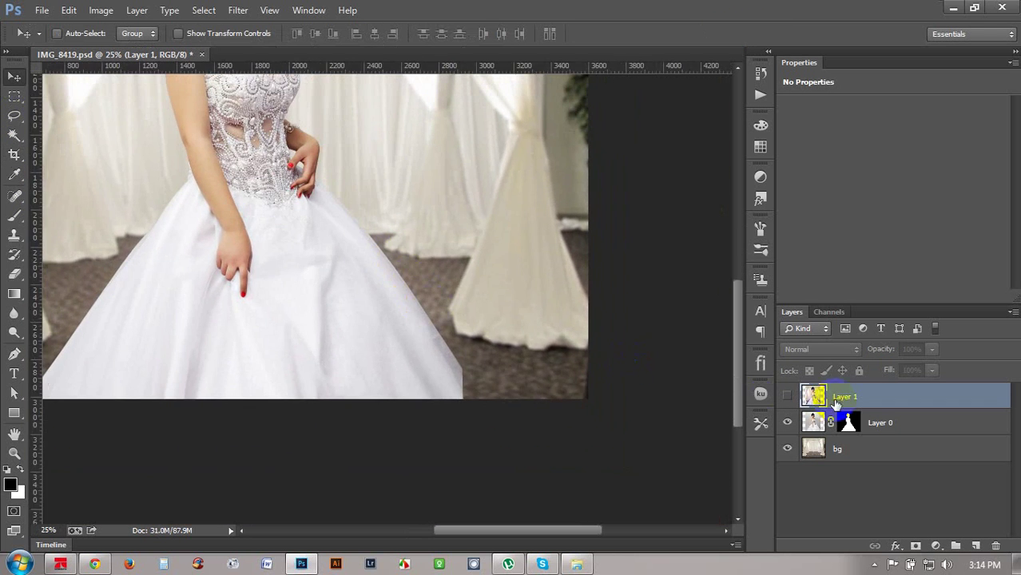
left_click(794, 394)
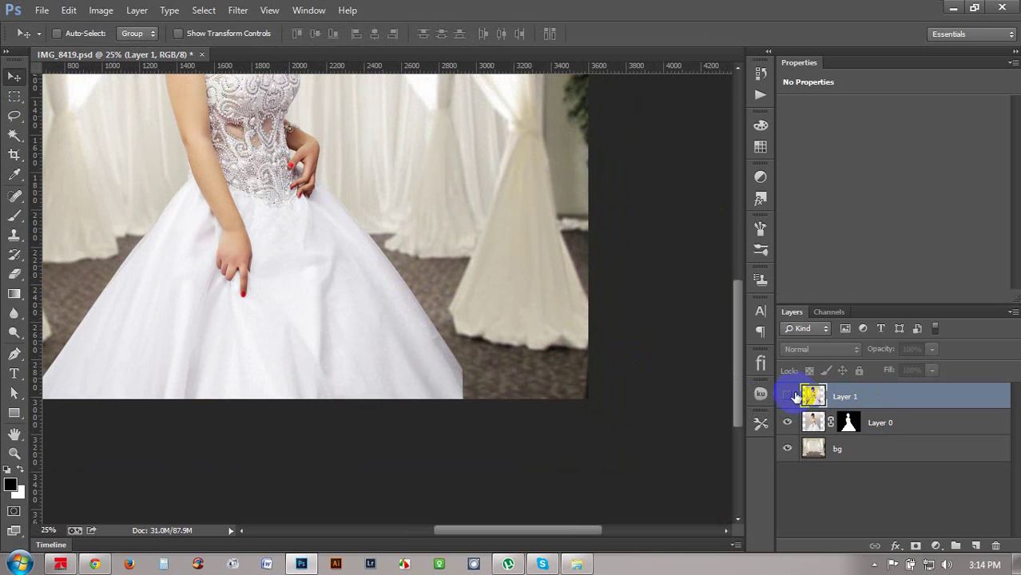
left_click(789, 396)
left_click(787, 398)
key("ctrl+minus")
key("ctrl+minus")
key("ctrl+plus")
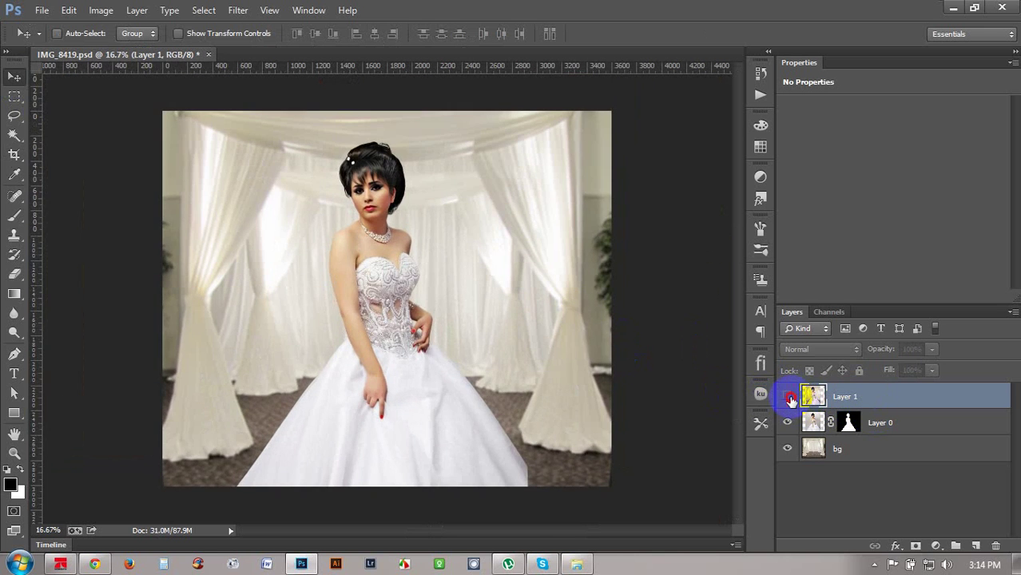
left_click(790, 399)
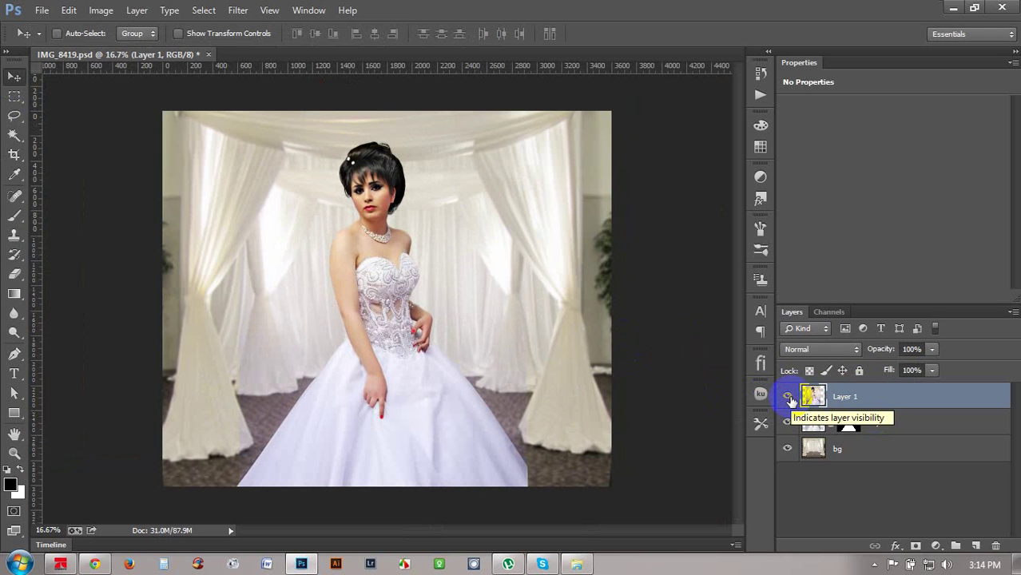
left_click(790, 400)
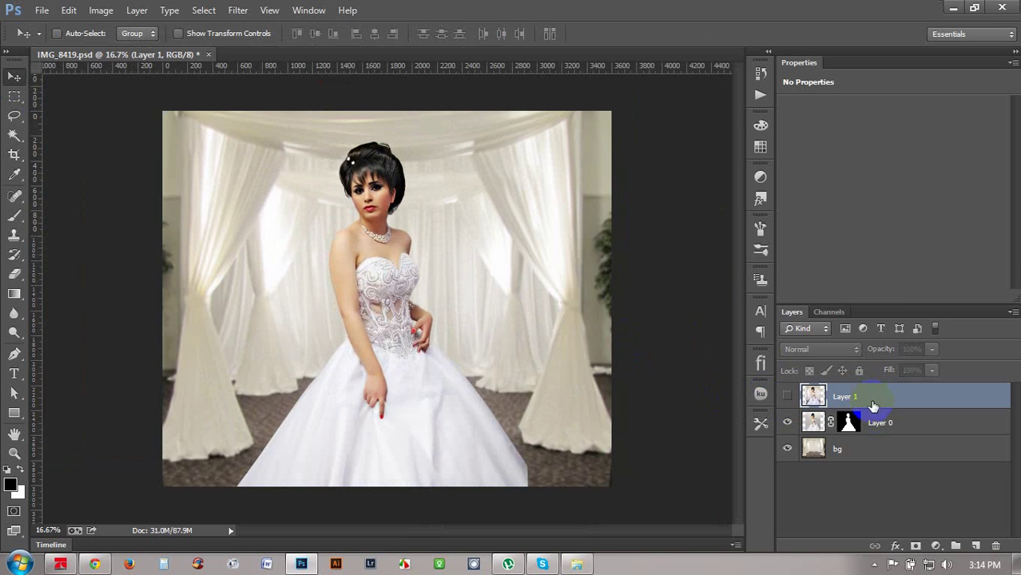
- Delete the colour-graded Layer 1
left_click_drag(875, 404, 995, 546)
key("ctrl+plus")
left_click_drag(650, 456, 528, 284)
- Convert Layer 0 to a smart object and rasterize it to bake its mask into the pixels
right_click(905, 408)
left_click(760, 175)
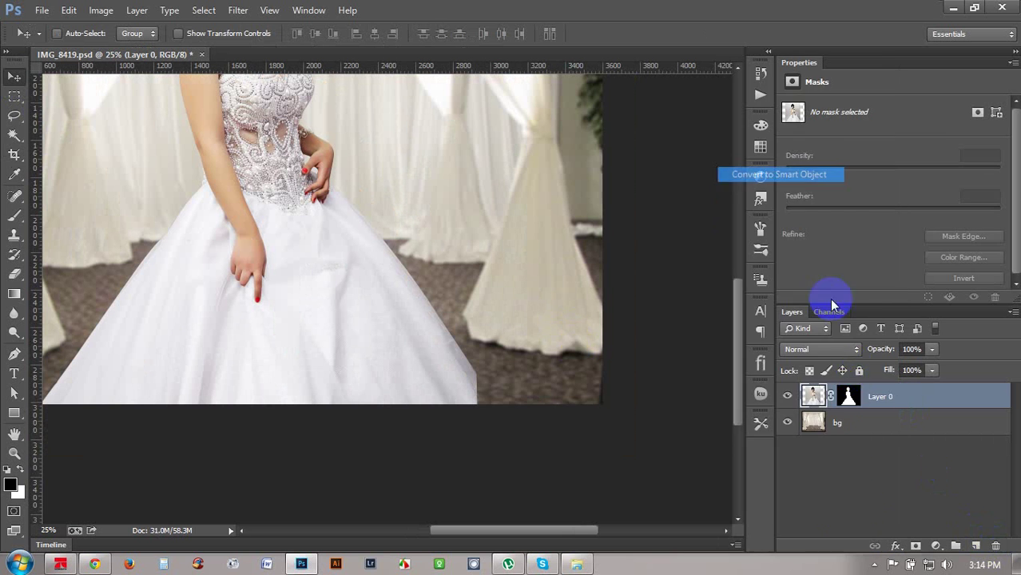
right_click(871, 395)
left_click(719, 218)
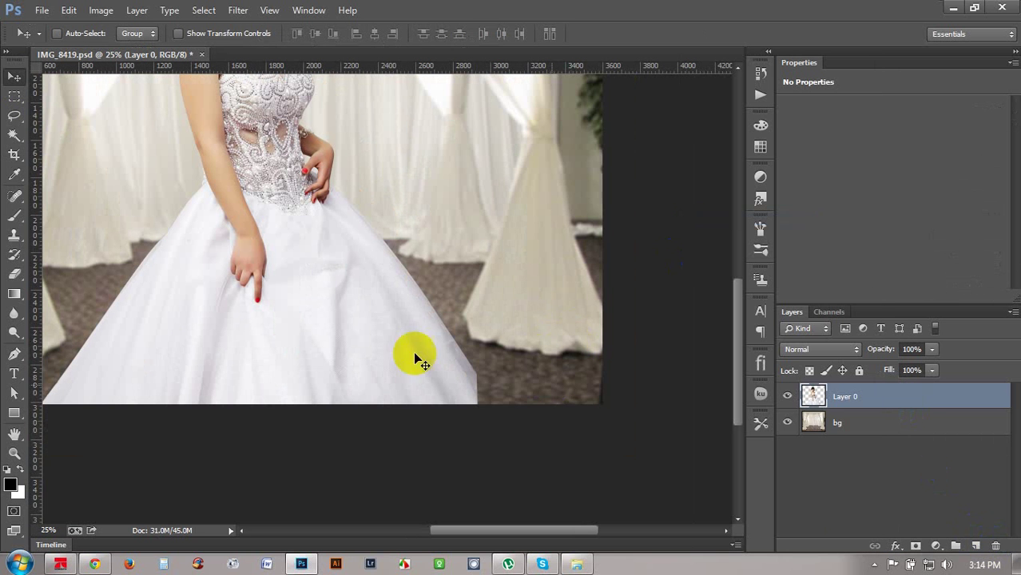
- Extend the cut-off right corner of the dress hem outward with the Smudge tool at 20% strength
left_click(15, 313)
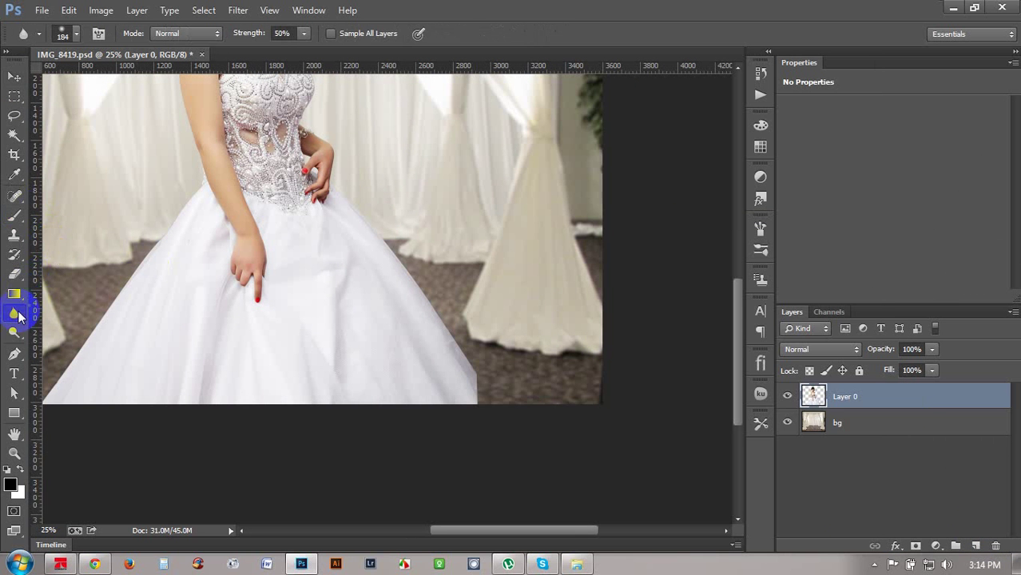
right_click(15, 313)
left_click(91, 340)
mouse_move(470, 373)
left_mouse_down()
mouse_move(523, 453)
mouse_move(476, 384)
mouse_move(532, 436)
mouse_move(577, 454)
left_mouse_up()
mouse_move(473, 375)
left_mouse_down()
mouse_move(597, 464)
mouse_move(495, 383)
mouse_move(503, 424)
mouse_move(529, 452)
mouse_move(475, 385)
mouse_move(489, 390)
left_mouse_up()
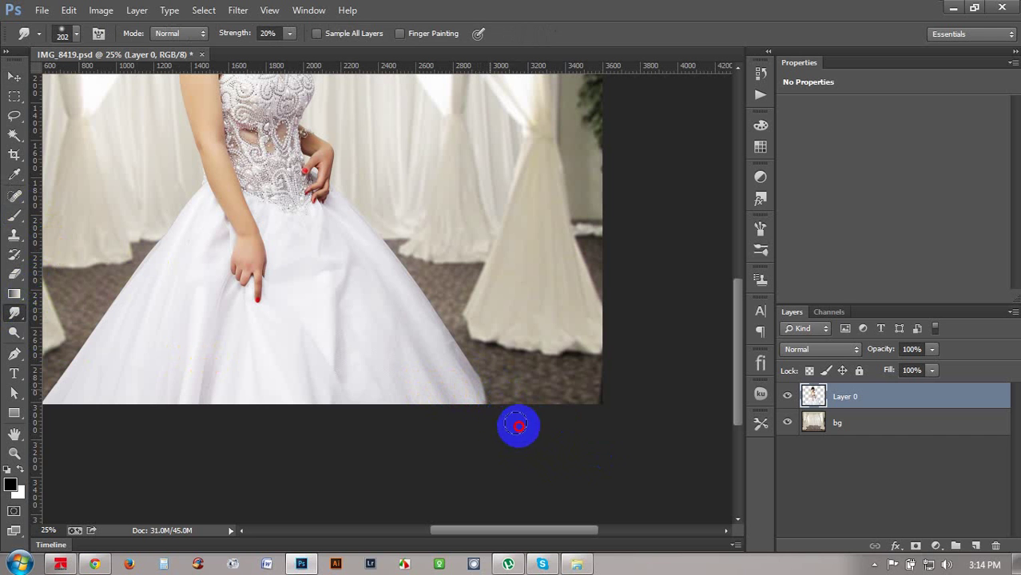
- Raise the Smudge strength to 50% and extend the right corner of the dress hem further outward
left_click(260, 32)
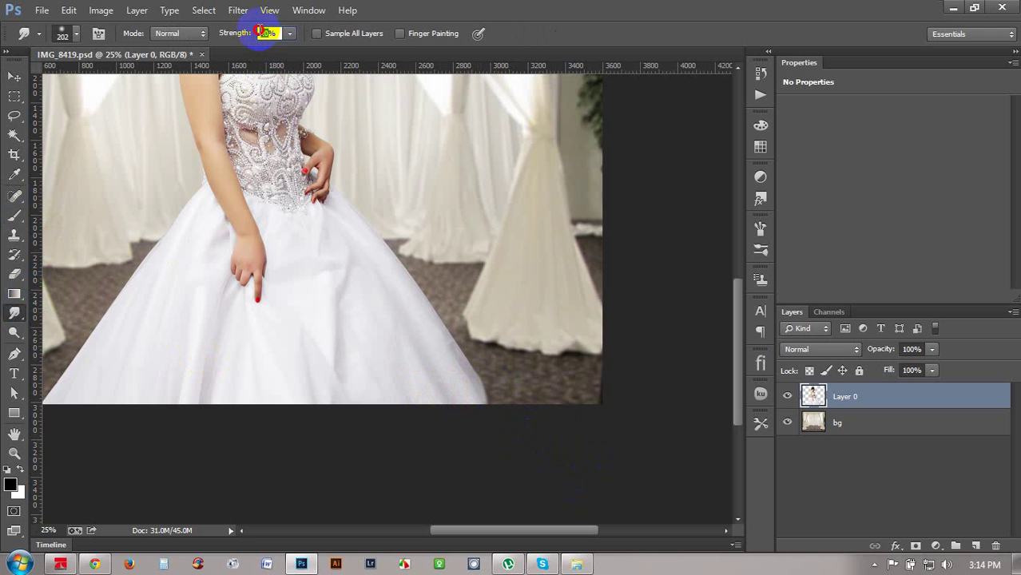
type("50")
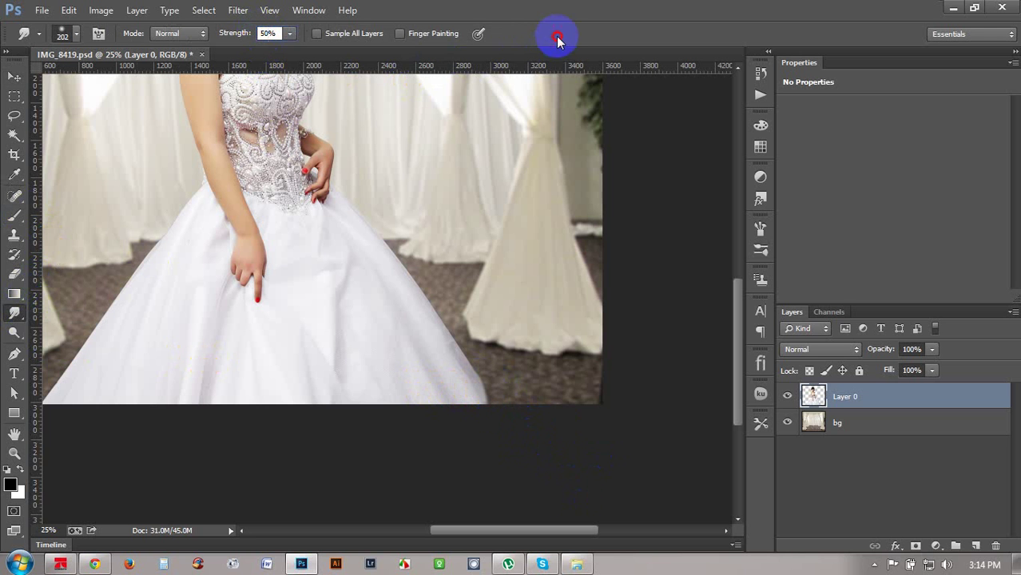
left_click_drag(483, 391, 540, 449)
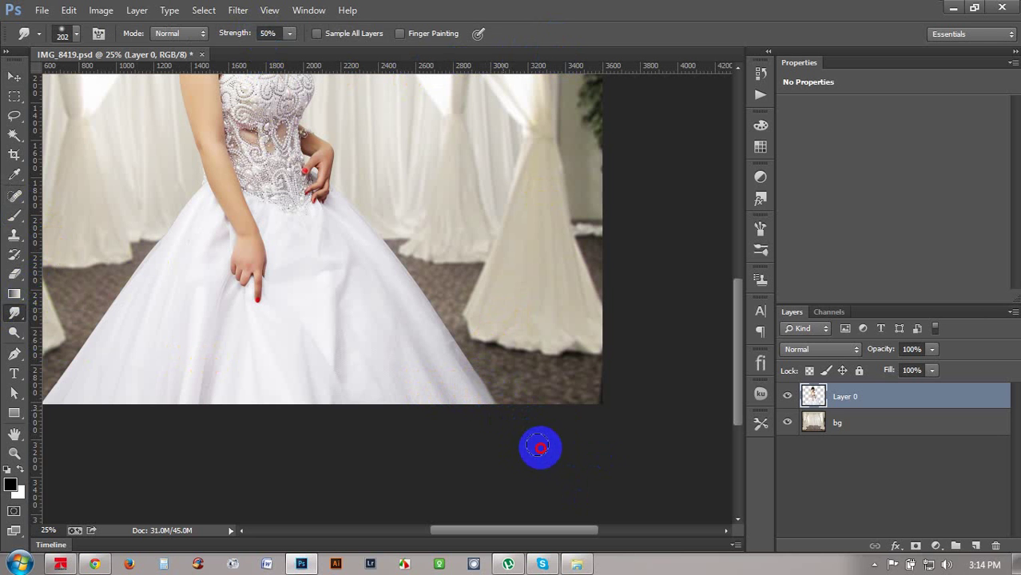
left_click(15, 76)
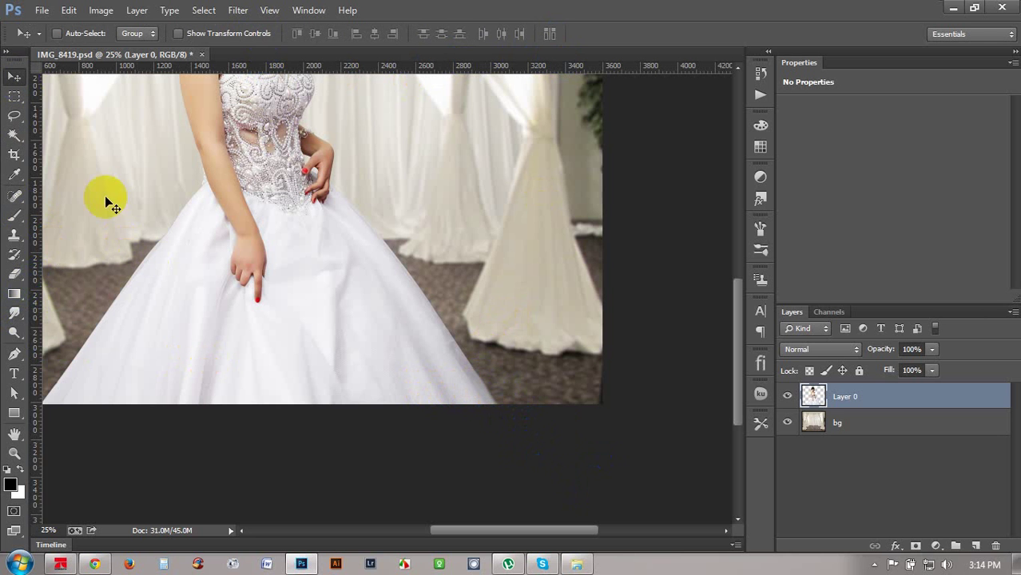
key("ctrl+minus")
key("ctrl+plus")
key("ctrl+minus")
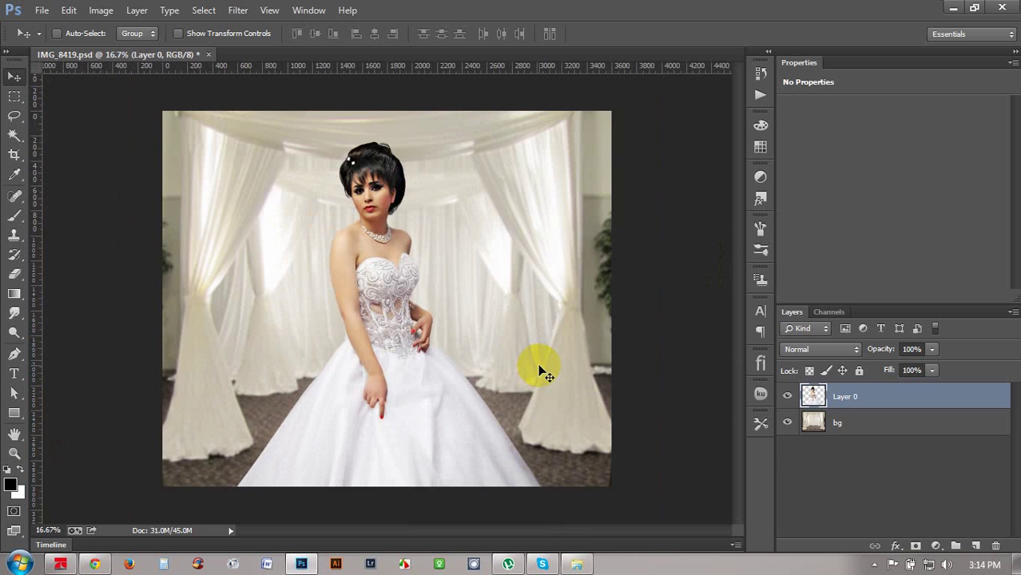
- Stamp all visible layers into a new merged layer and reapply the last Camera Raw Filter to it
key("ctrl+j")
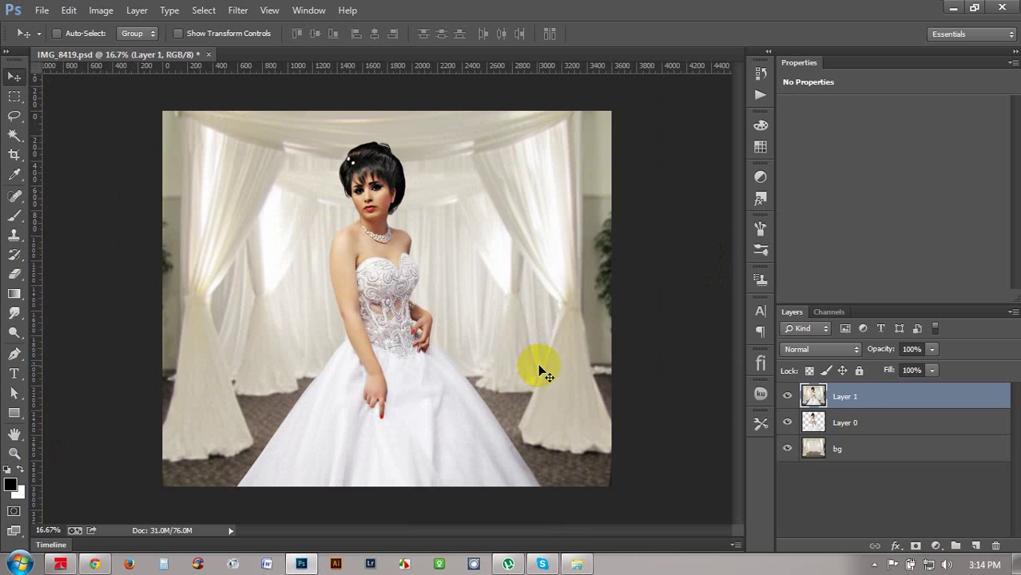
left_click(238, 9)
left_click(254, 28)
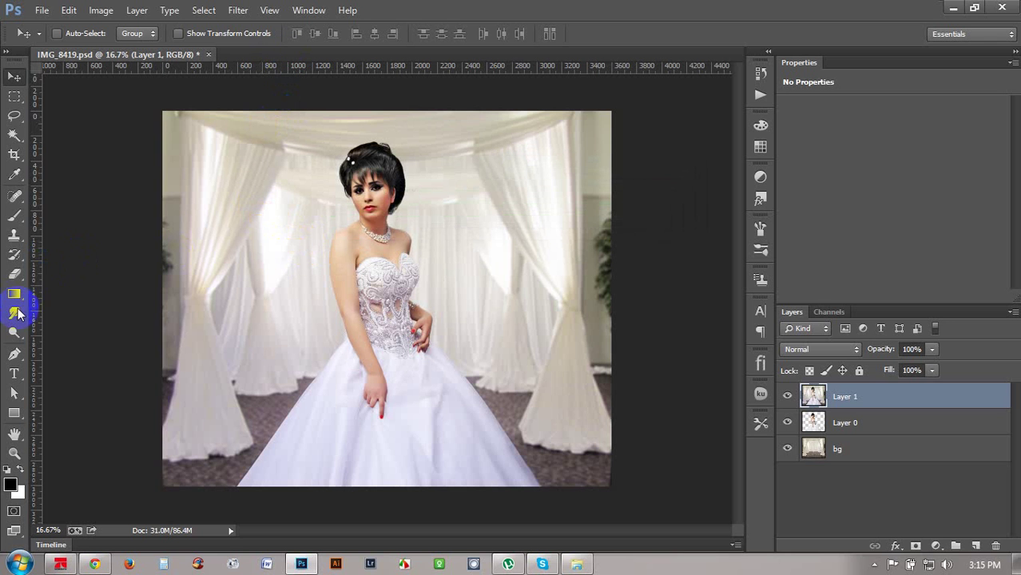
- Soften the dress's left edge and bottom hem on Layer 1 with the Blur tool at 50% strength and save the document
left_click_drag(16, 314, 69, 307)
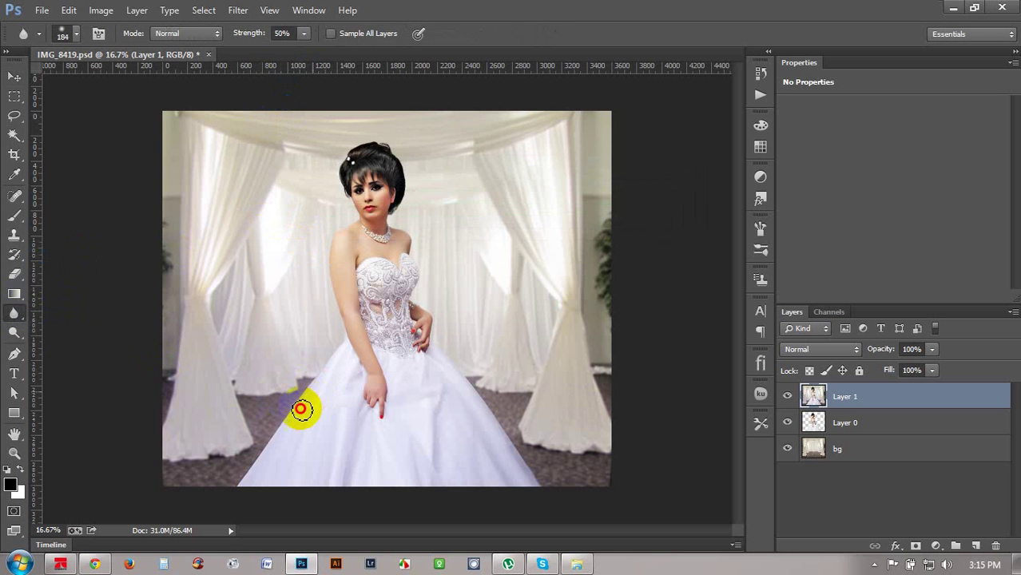
left_click_drag(301, 409, 228, 490)
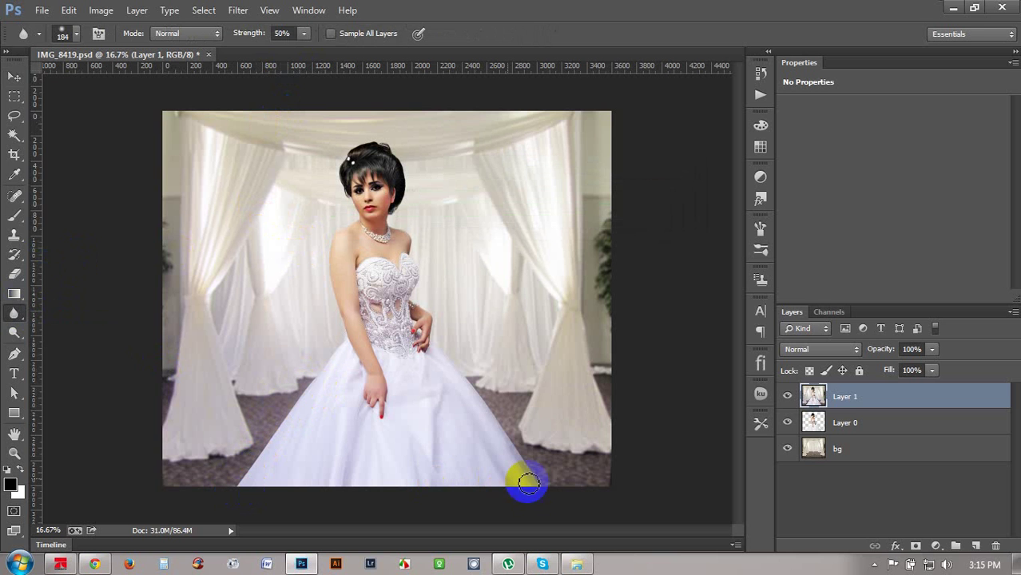
mouse_move(528, 483)
left_mouse_down()
mouse_move(465, 366)
mouse_move(467, 488)
mouse_move(304, 490)
mouse_move(206, 462)
left_mouse_up()
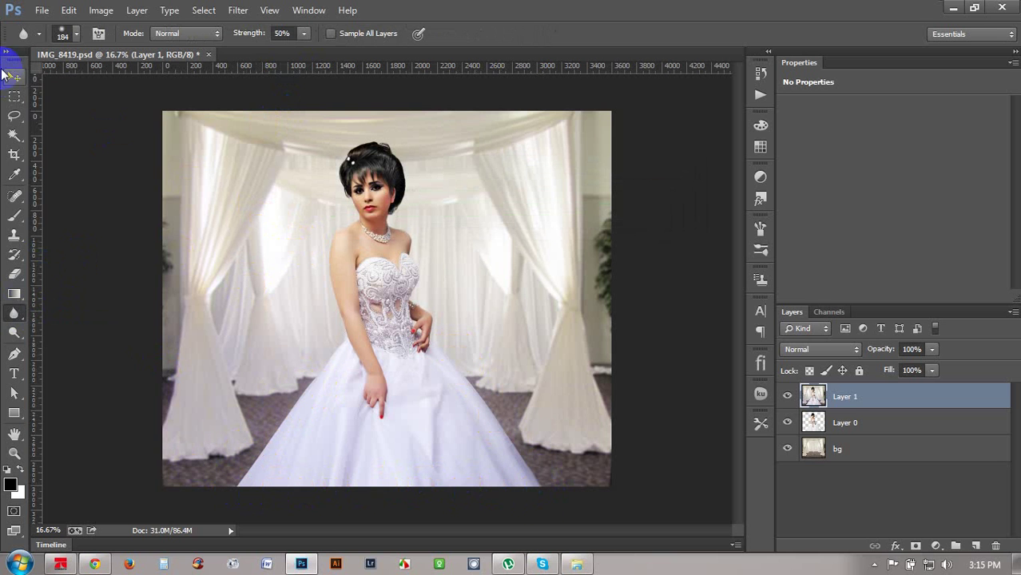
left_click(13, 77)
key("ctrl+s")
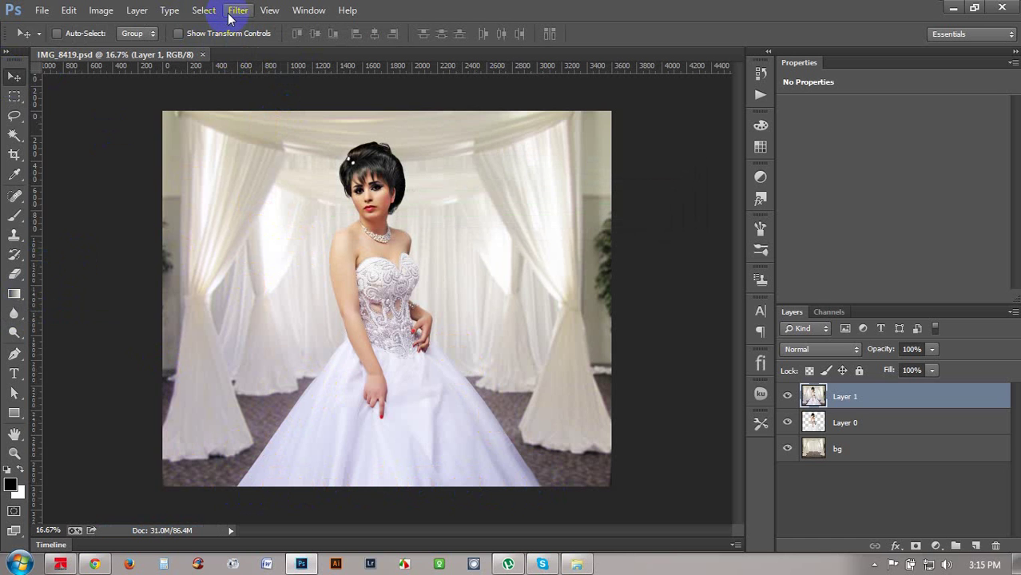
- Open Layer 1 in Color Efex Pro 4 and replace the Glamour Glow filter with Dynamic Skin Softener
left_click(231, 11)
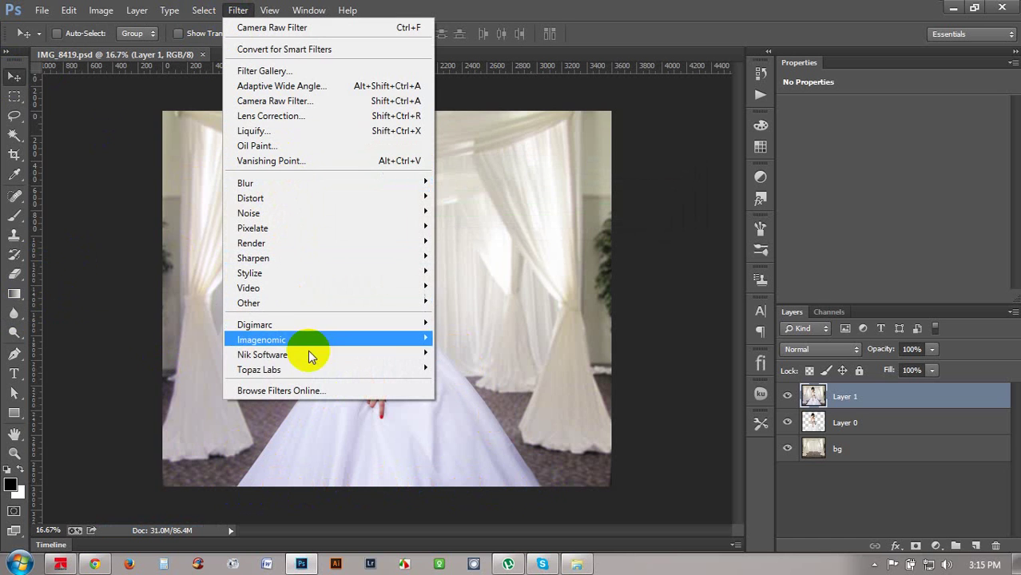
mouse_move(384, 367)
left_click(455, 354)
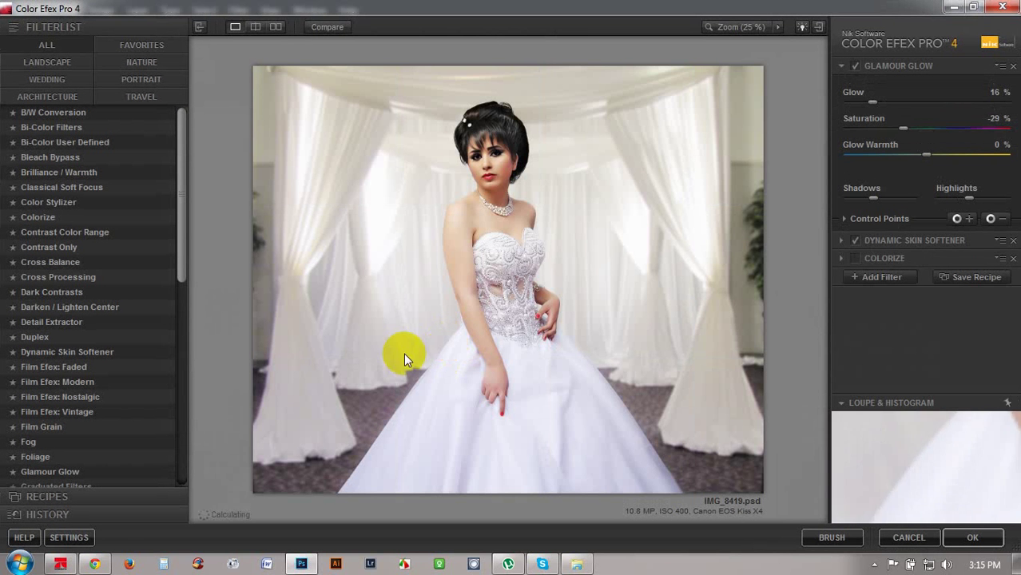
left_click(67, 356)
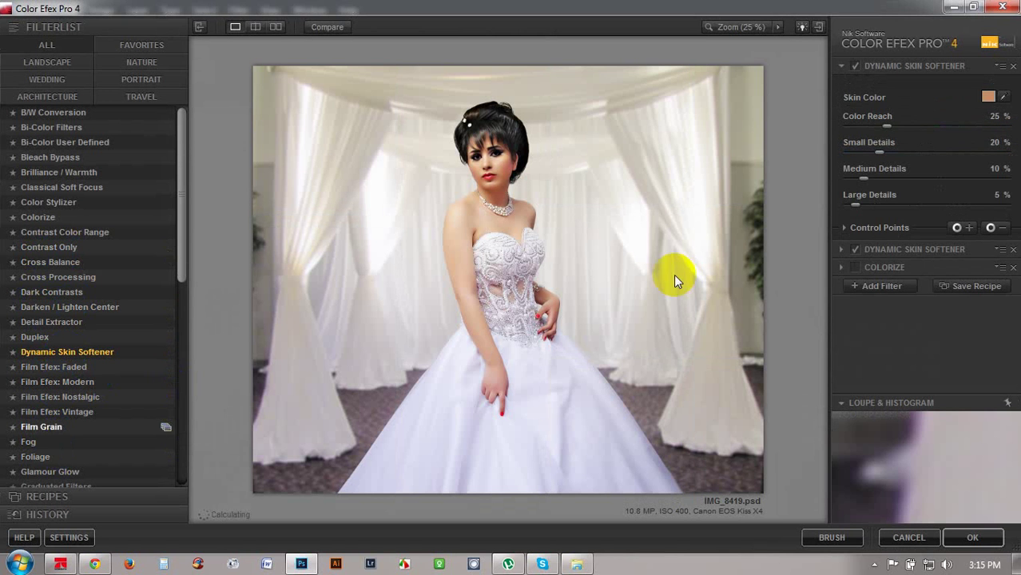
- Add another filter, trying Bleach Bypass before choosing Brilliance / Warmth, and apply the filter stack to Layer 1
left_click(883, 289)
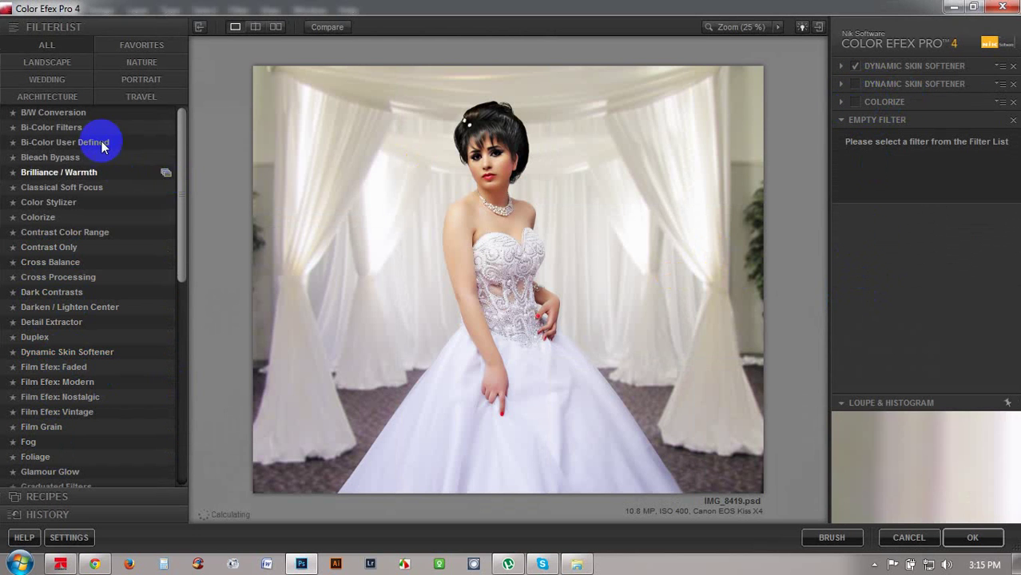
left_click(64, 158)
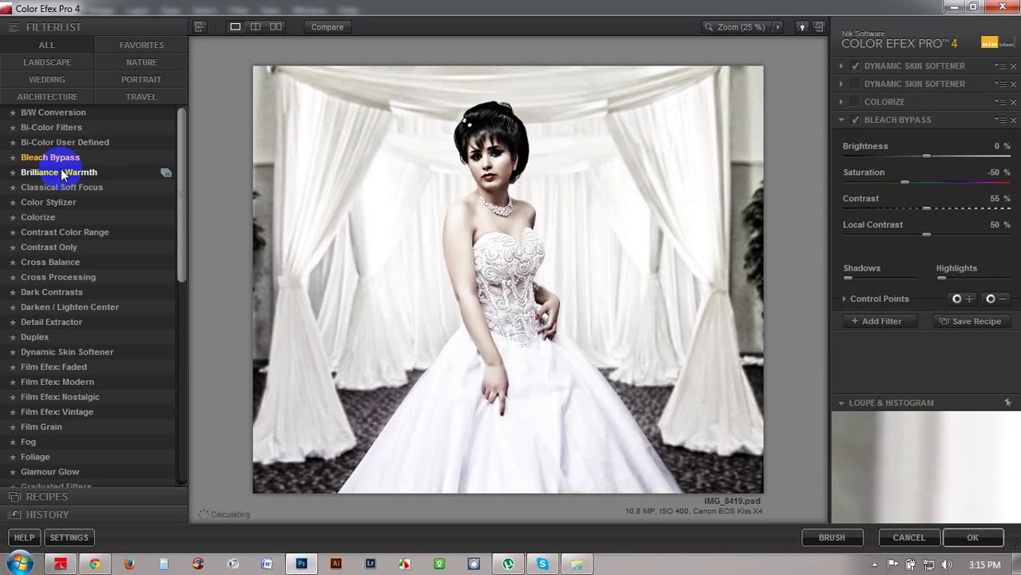
left_click(64, 174)
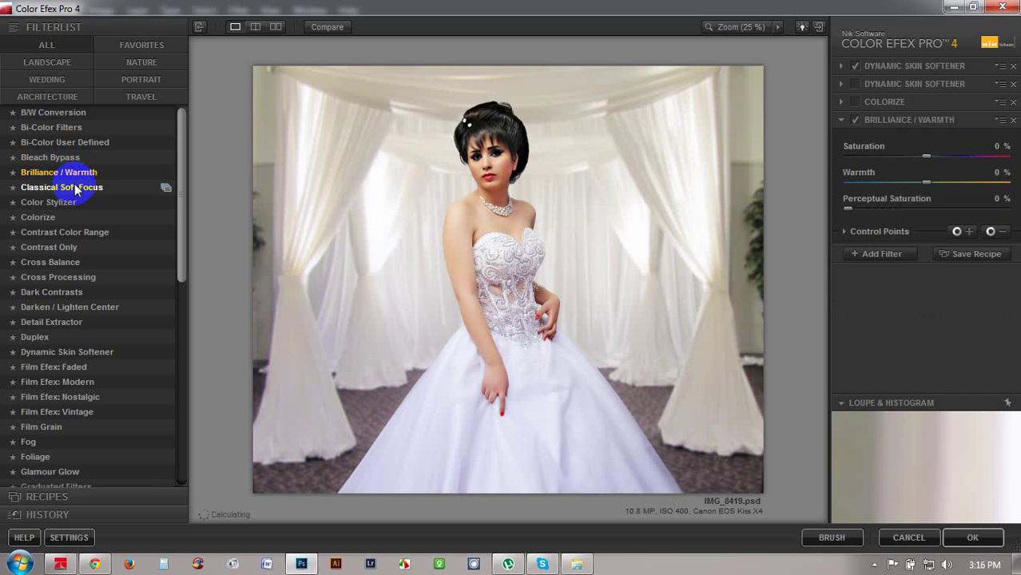
left_click(966, 540)
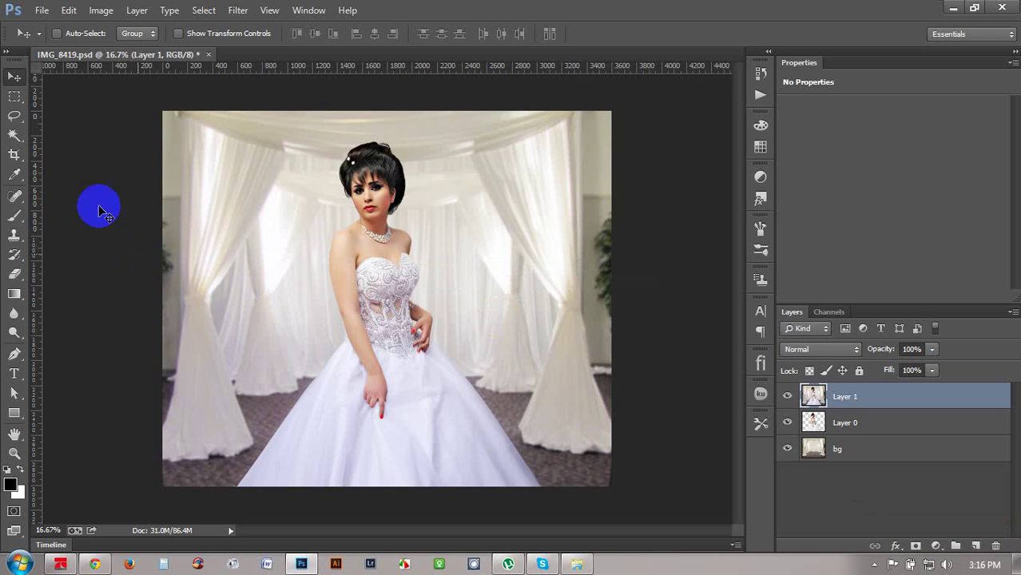
- Crop a narrow strip off both sides of the image, keeping the full height, and save the document
left_click(14, 154)
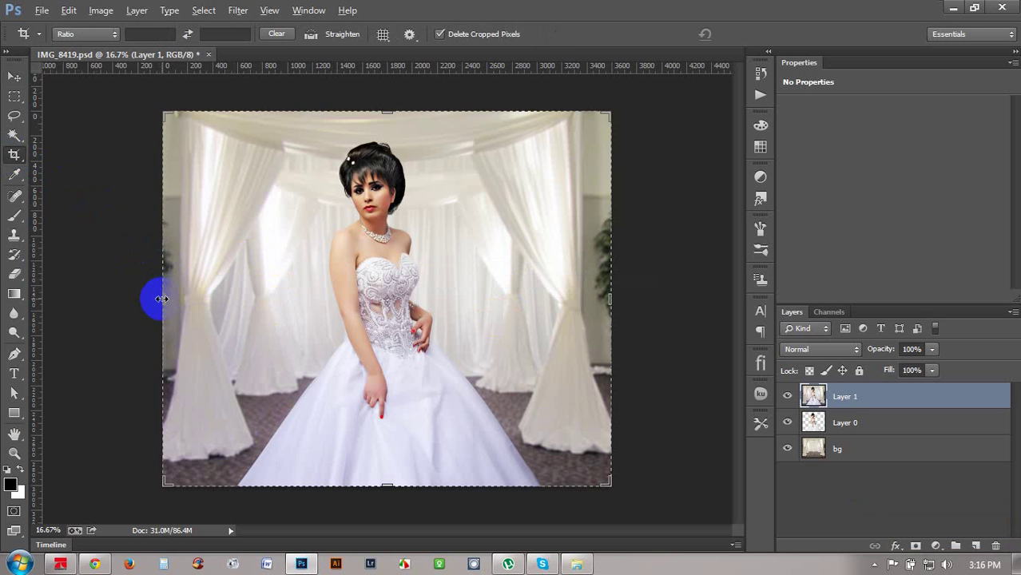
left_click_drag(163, 298, 237, 327)
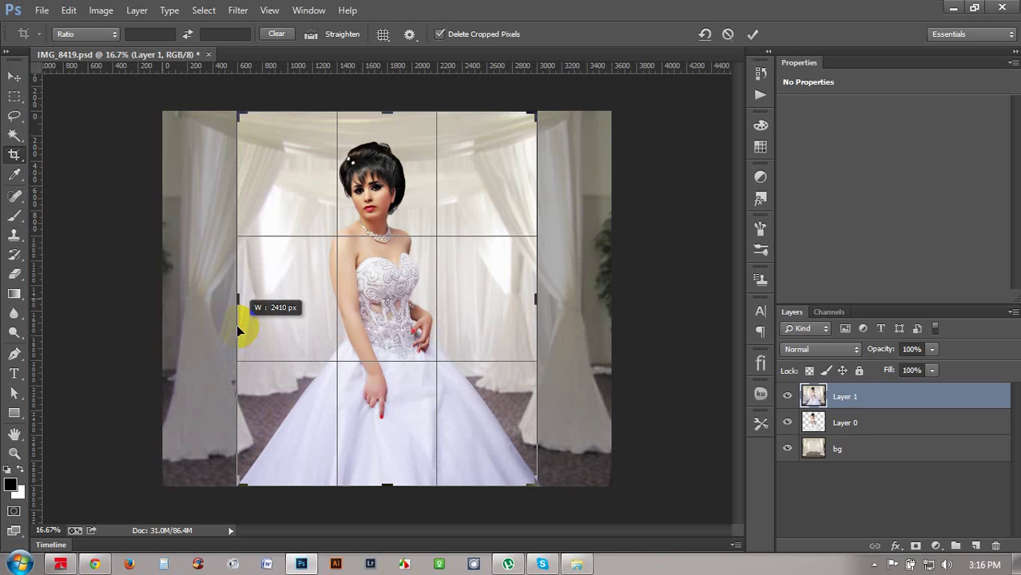
left_click_drag(238, 329, 238, 329)
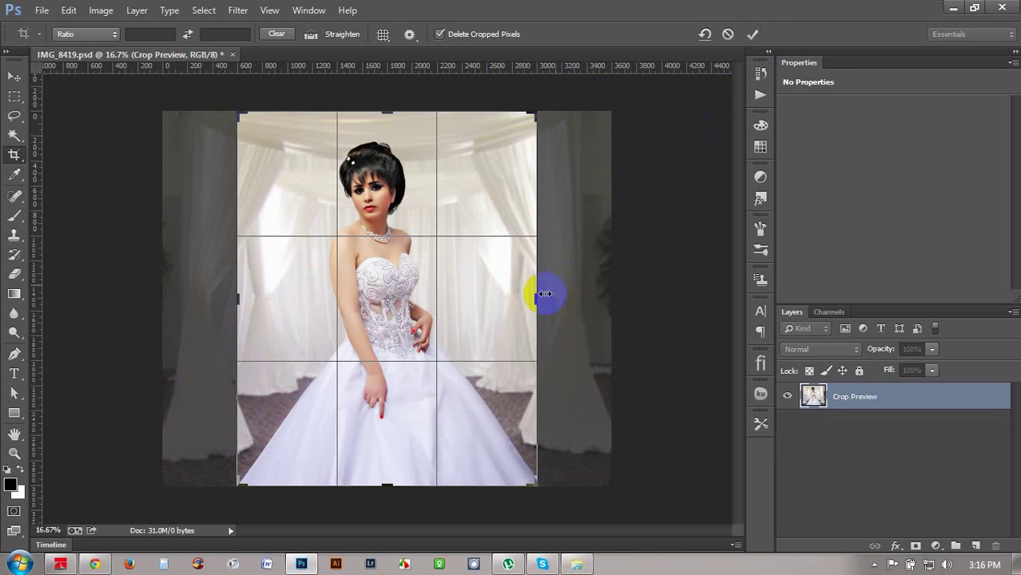
left_click_drag(545, 294, 596, 307)
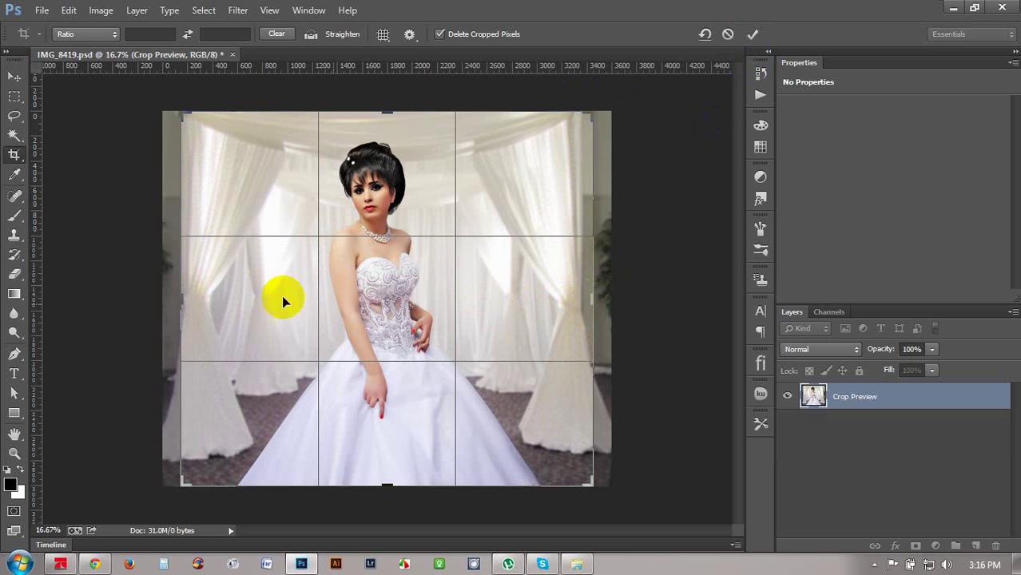
left_click_drag(182, 296, 172, 300)
left_click(700, 80)
left_click(751, 36)
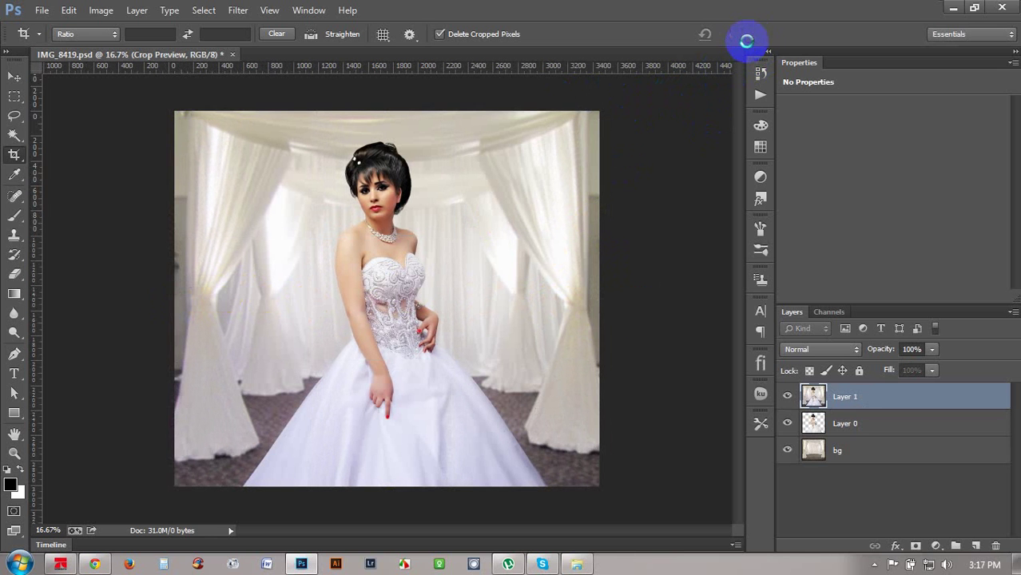
left_click(14, 75)
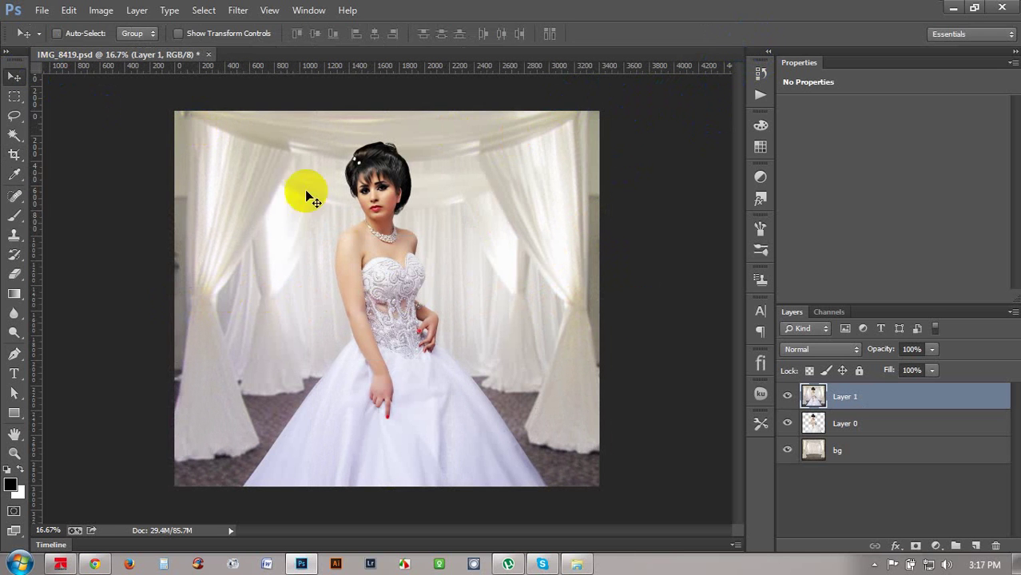
key("ctrl+s")
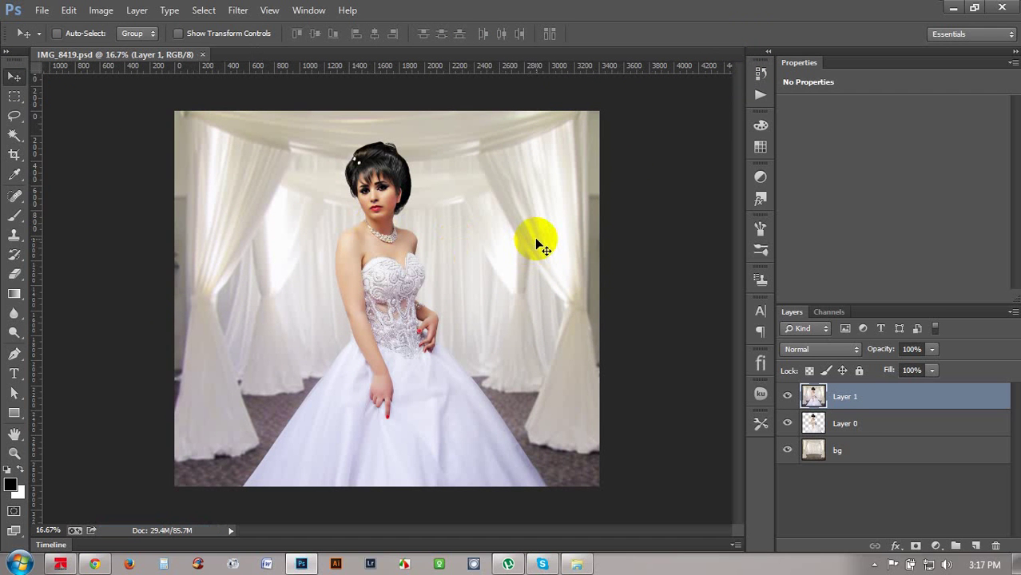
- Undo the crop and save the document at its previous width
key("ctrl+z")
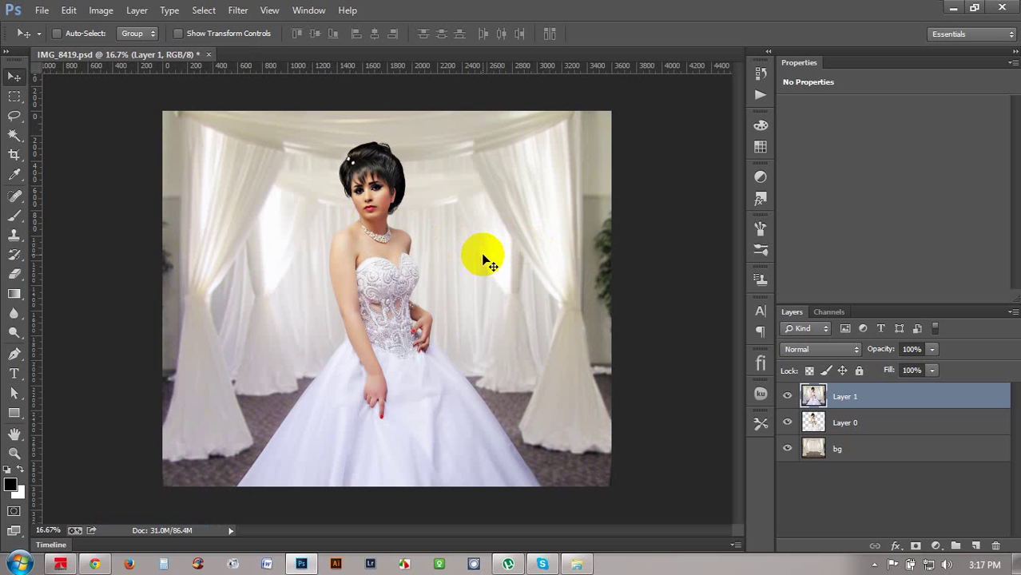
key("ctrl+s")
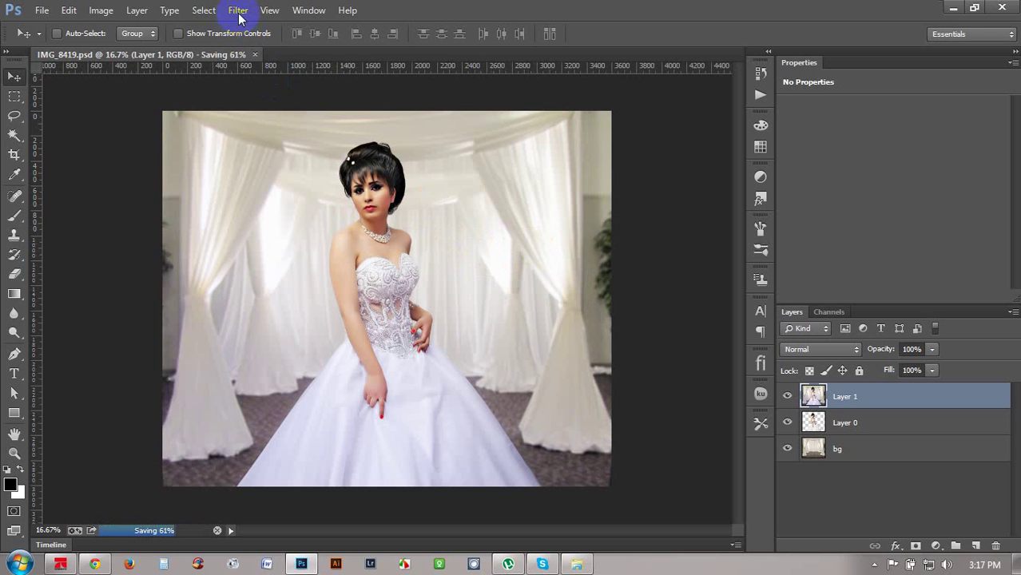
- Apply a Camera Raw post-crop vignette with an amount of -13 to Layer 1 and save the document
left_click(238, 11)
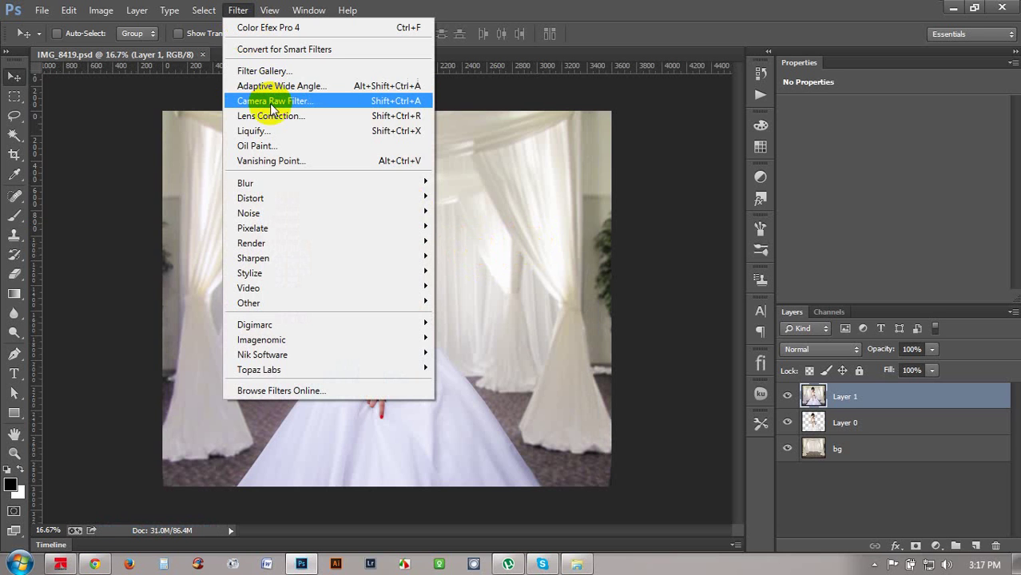
left_click(271, 100)
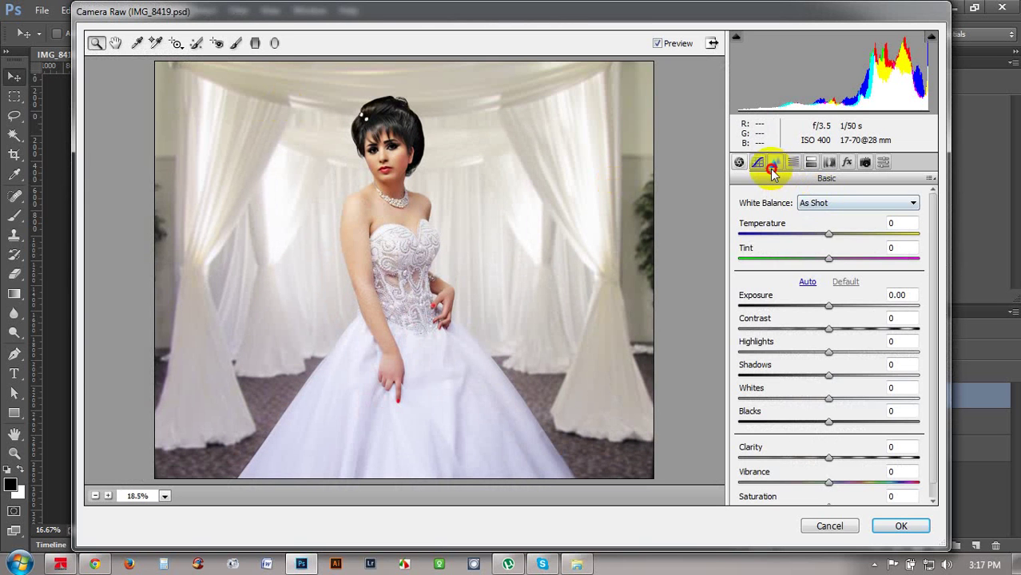
left_click(773, 168)
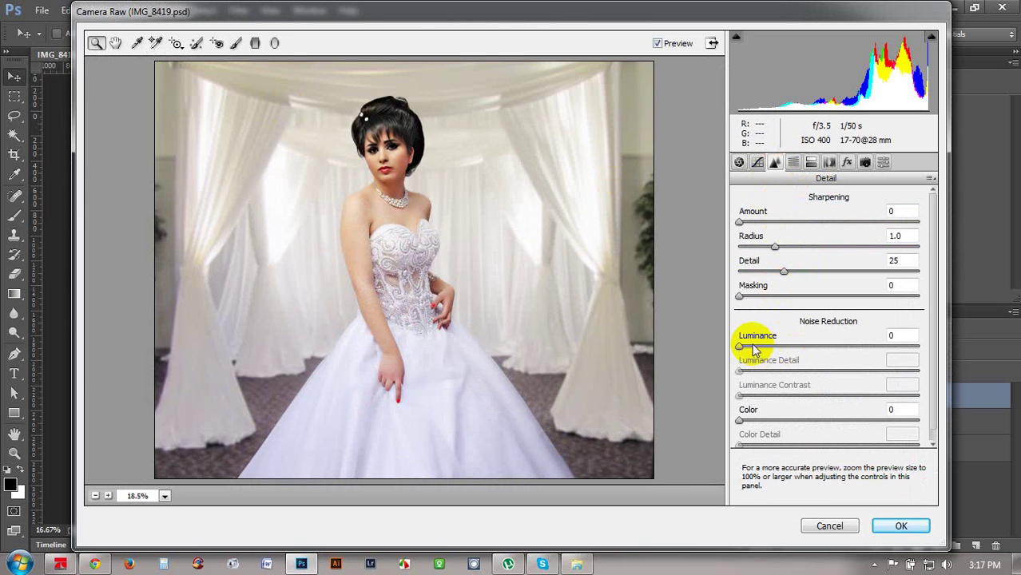
left_click(846, 163)
left_click_drag(834, 355, 820, 357)
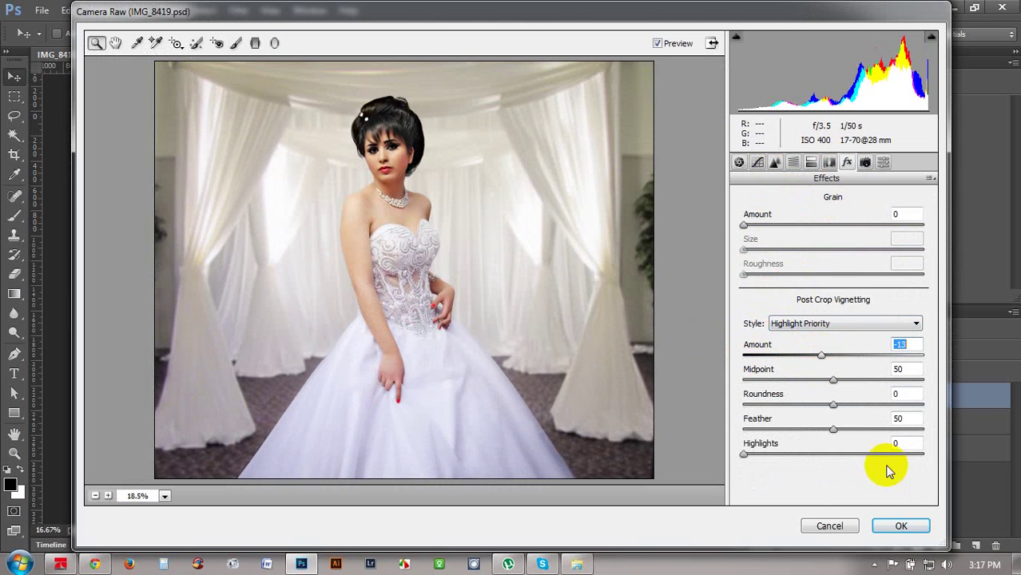
left_click(903, 526)
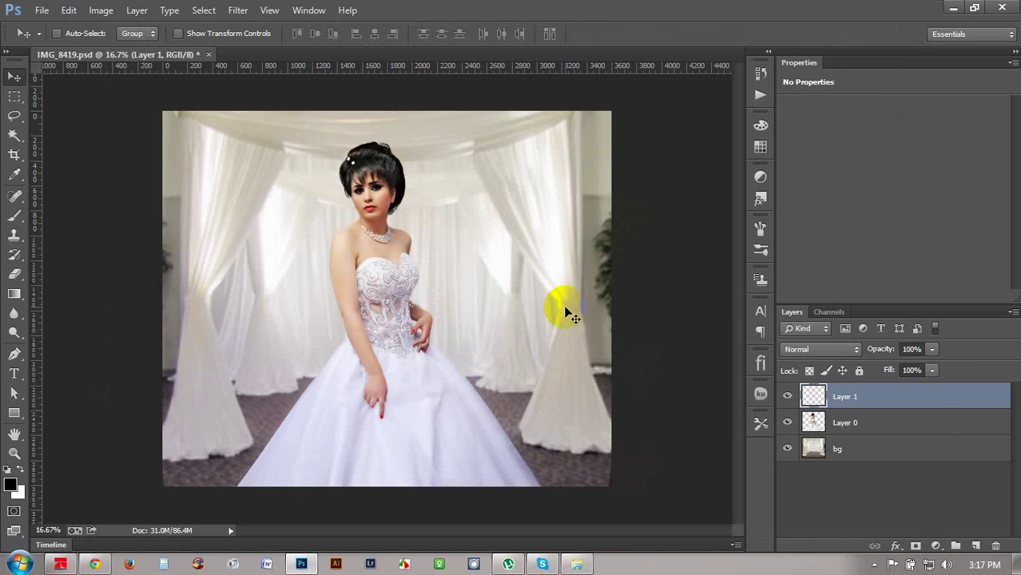
key("ctrl+s")
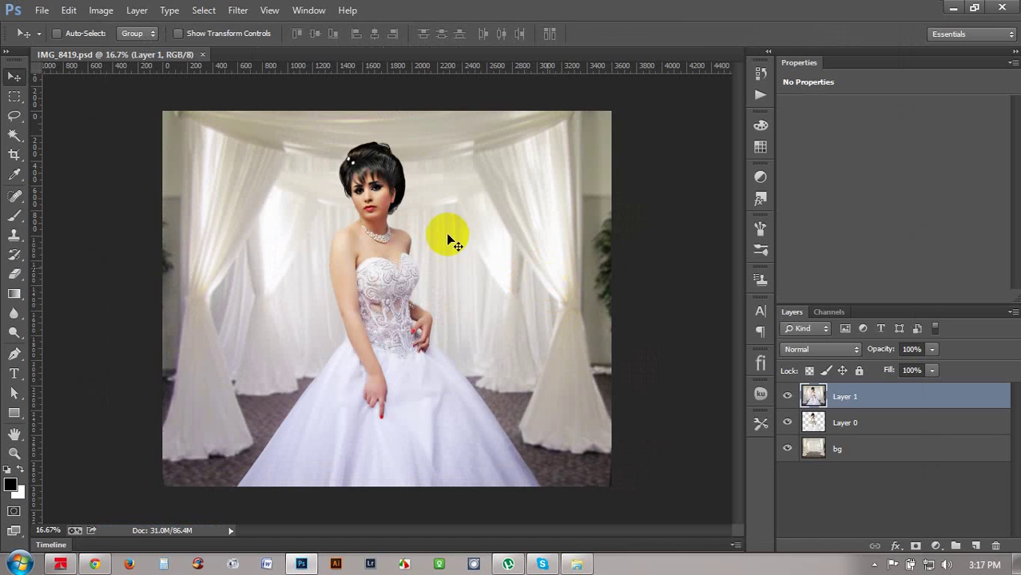
- Save a JPEG copy of the finished composite as IMG_8419_new in the dress 15 files folder
left_click(41, 10)
left_click(88, 199)
left_click(221, 390)
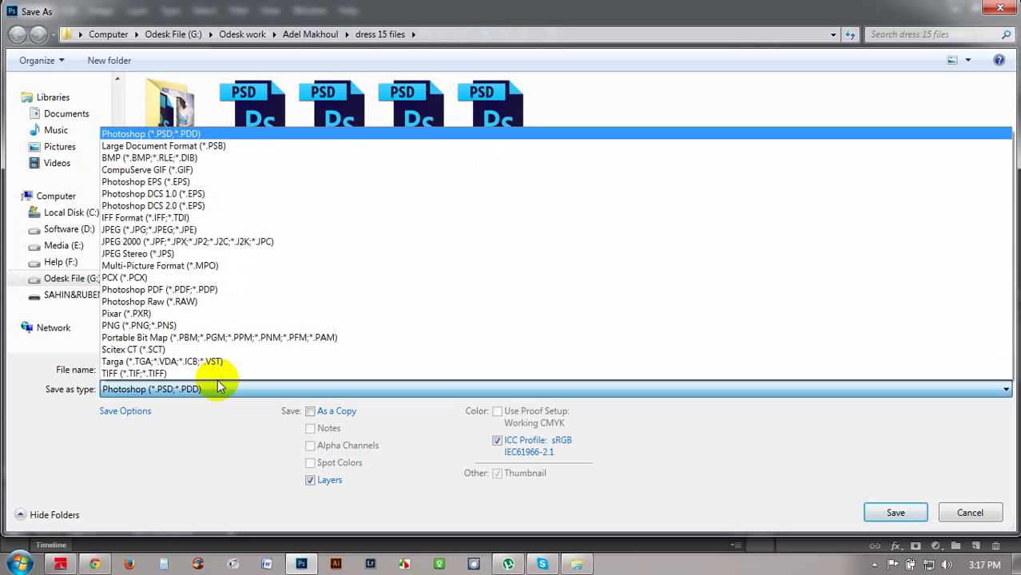
left_click(165, 232)
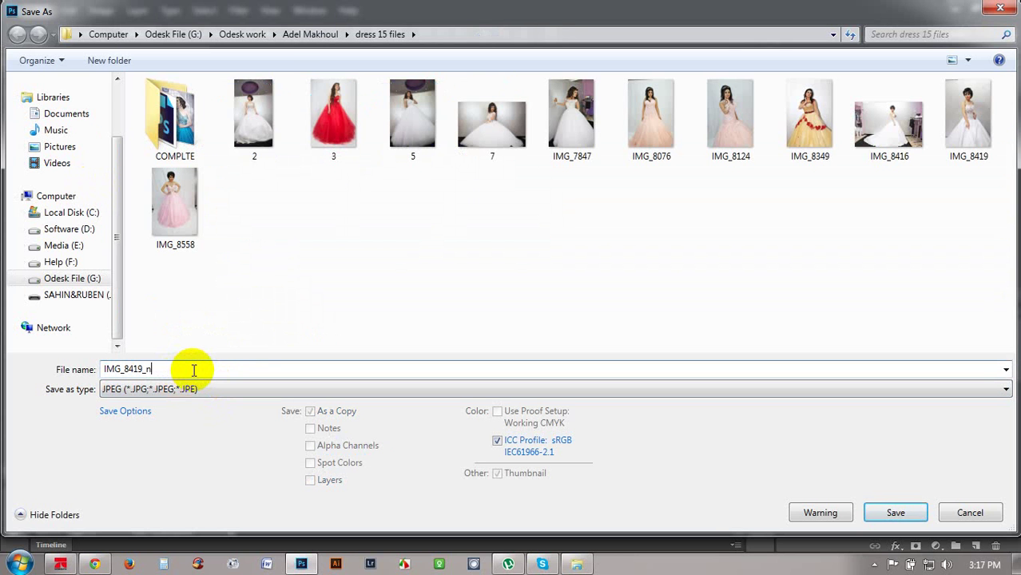
left_click(899, 510)
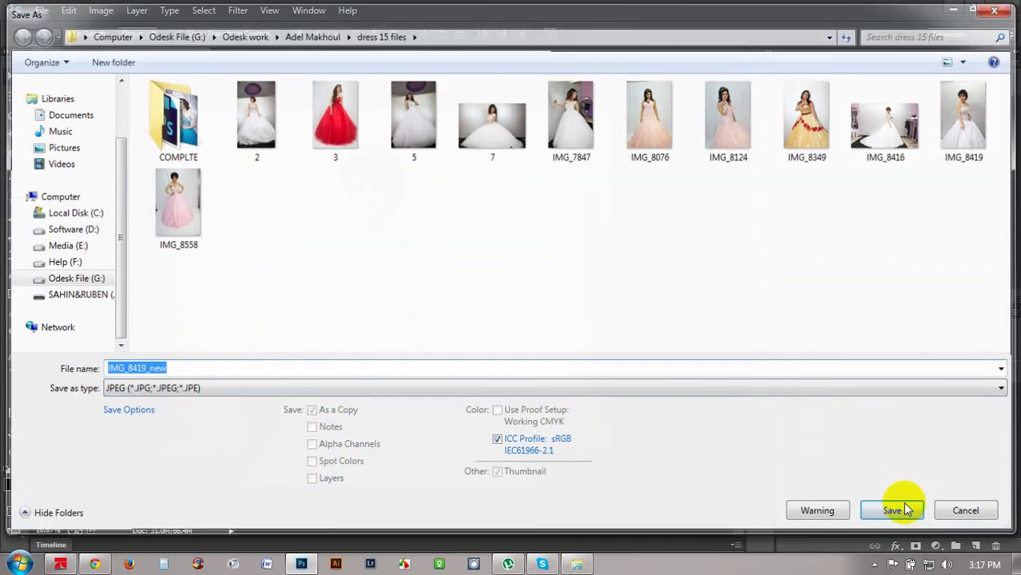
left_click(713, 147)
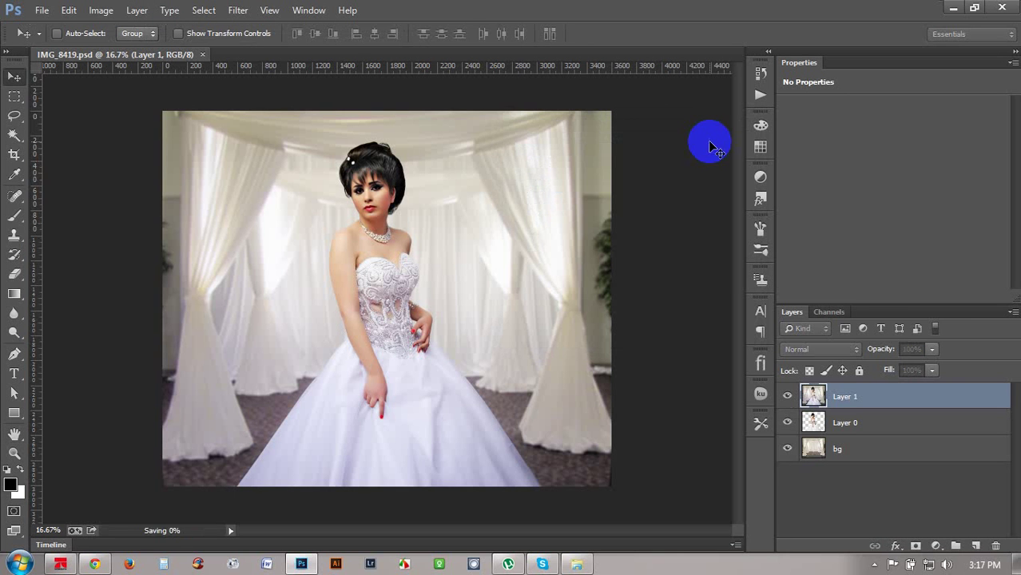
- Close the IMG_8419.psd document, minimize Photoshop and open the dress 15 files folder in Windows Explorer
left_click(202, 55)
left_click(953, 8)
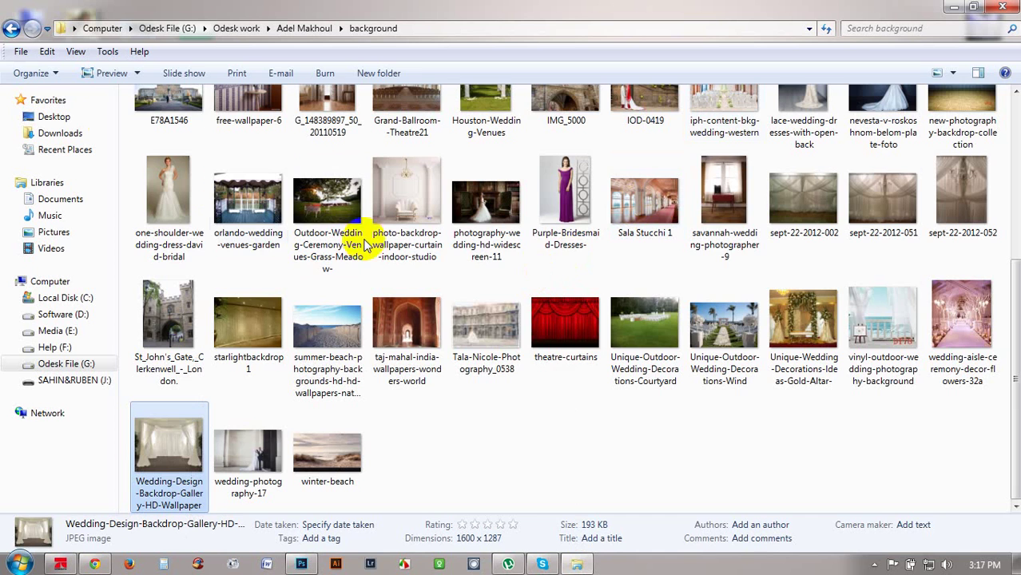
left_click(11, 30)
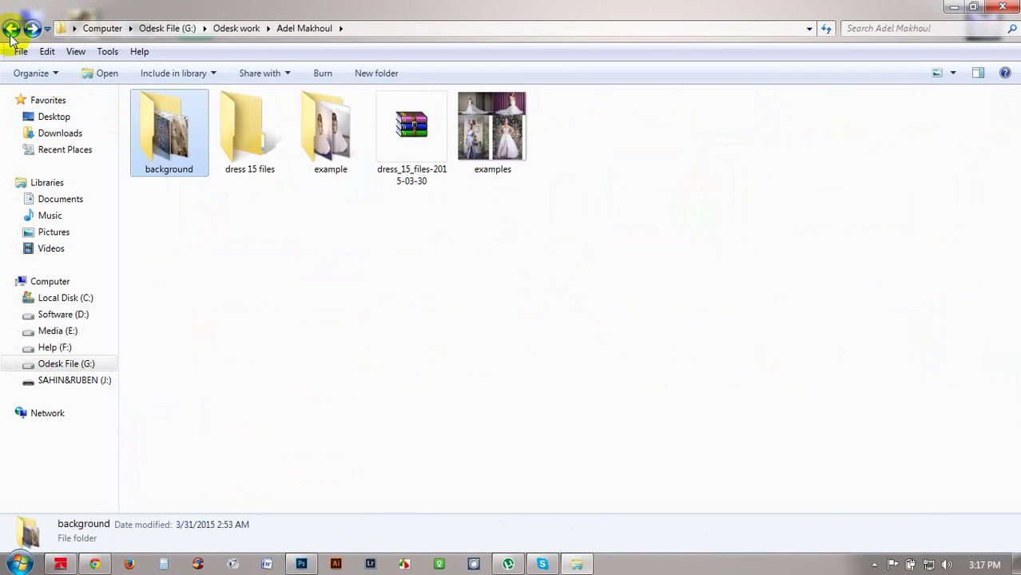
double_click(268, 185)
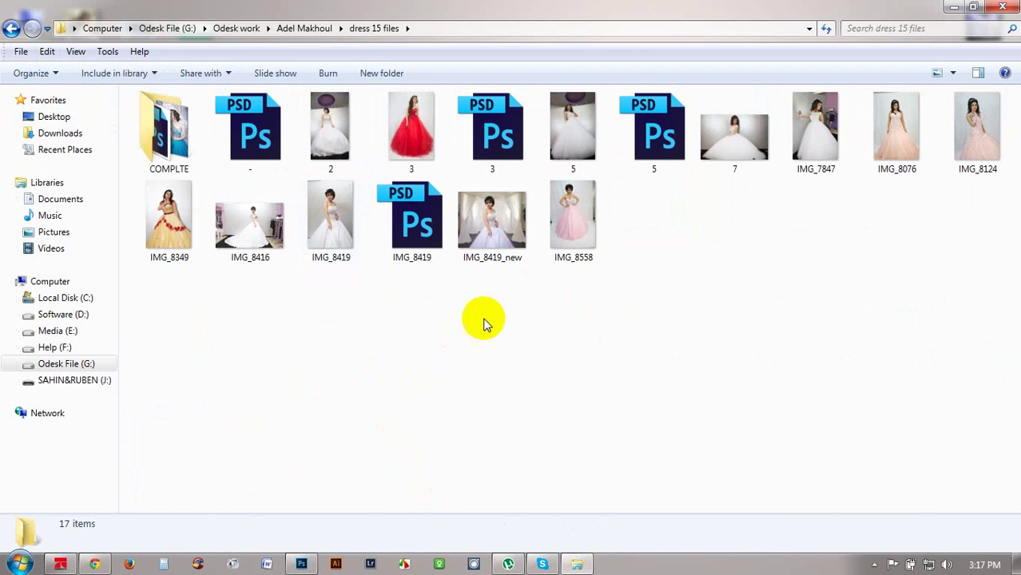
- Open the original IMG_8419 photo in Windows Photo Viewer and compare it with IMG_8419_new
left_click(342, 222)
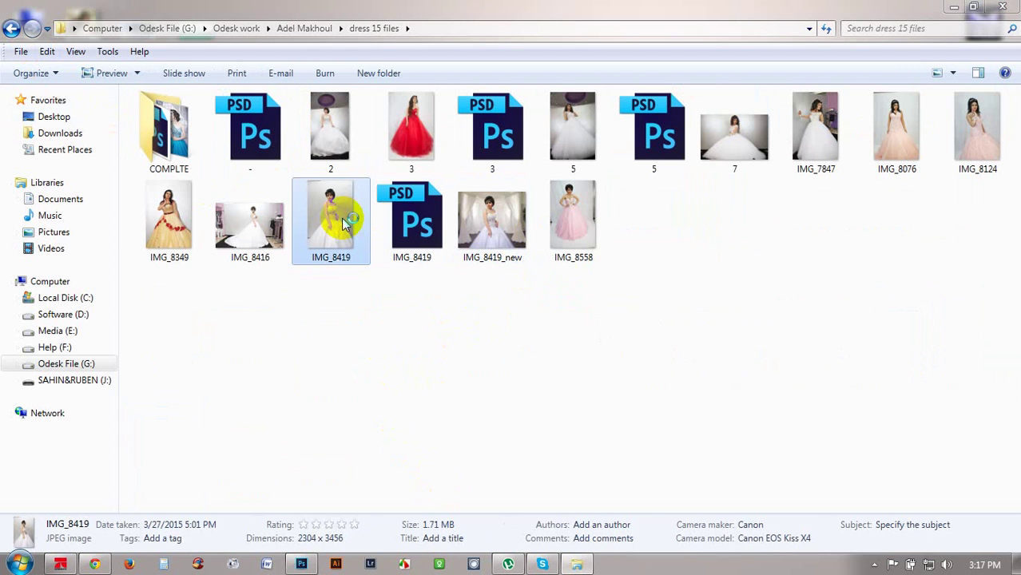
double_click(344, 223)
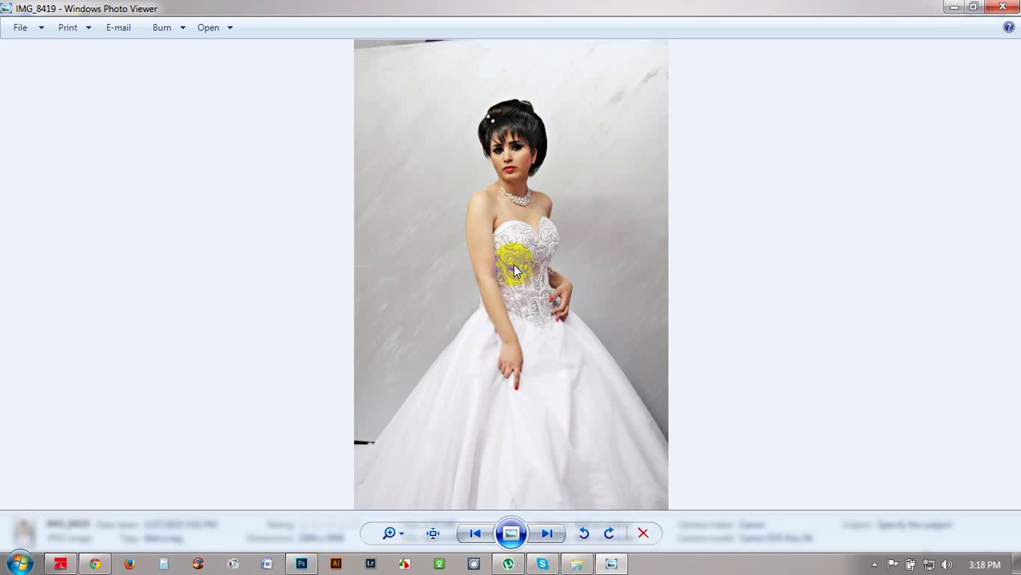
key("Right")
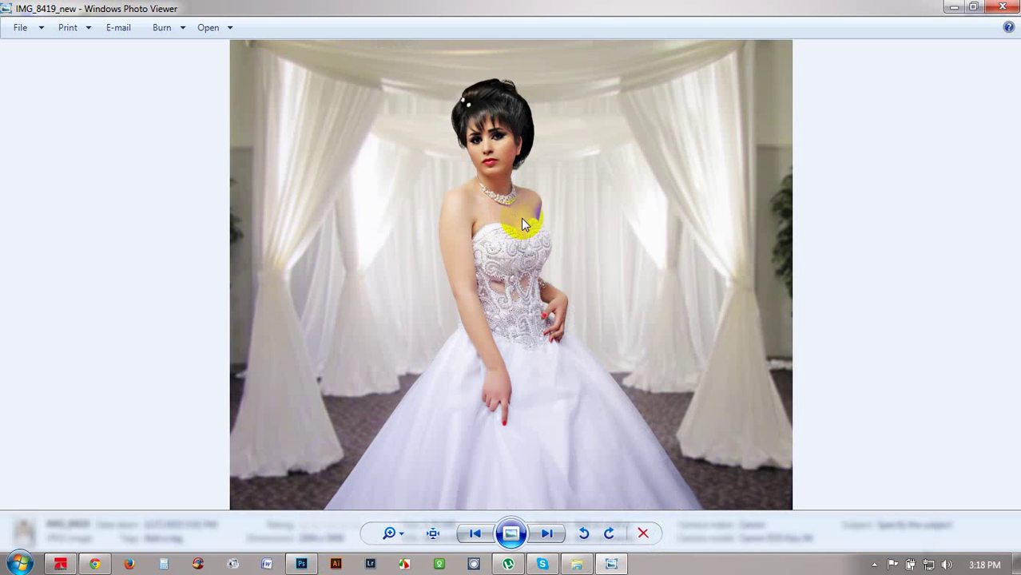
key("Left")
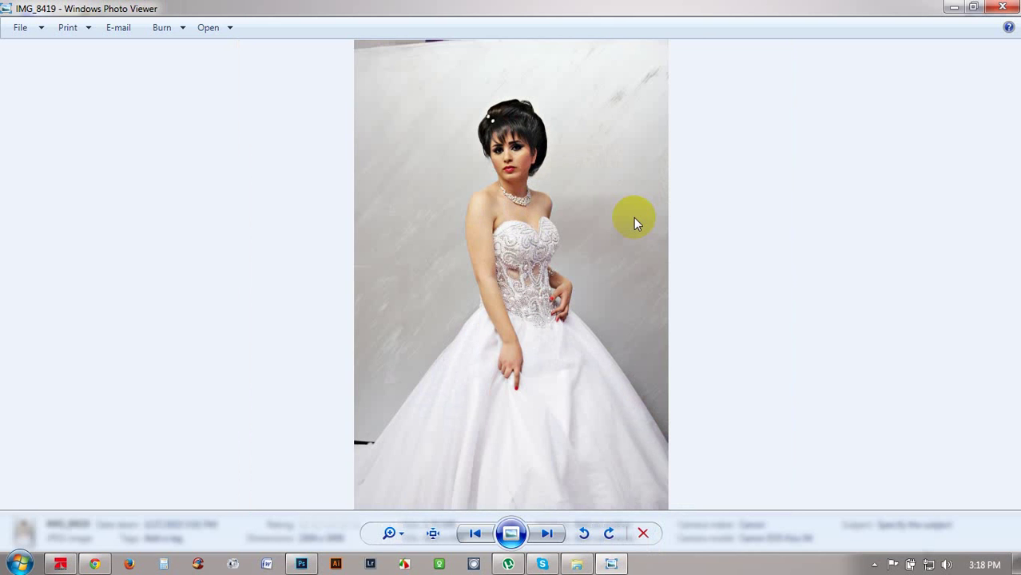
key("Right")
- Examine the face, bodice and skirt of IMG_8419_new up close, compare it with the original again, and close the viewer
scroll(500, 168, "up", 5)
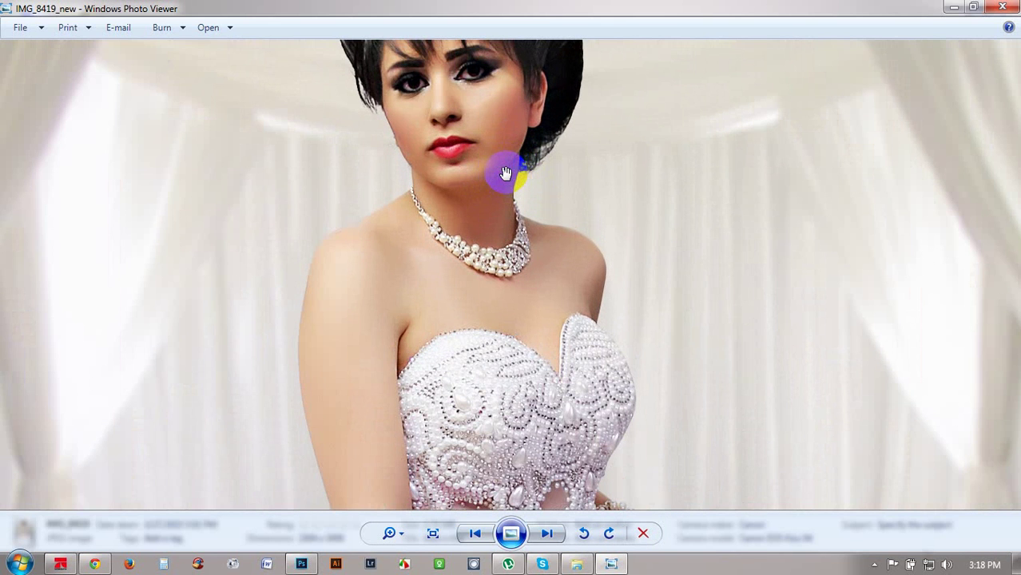
scroll(505, 173, "down", 5)
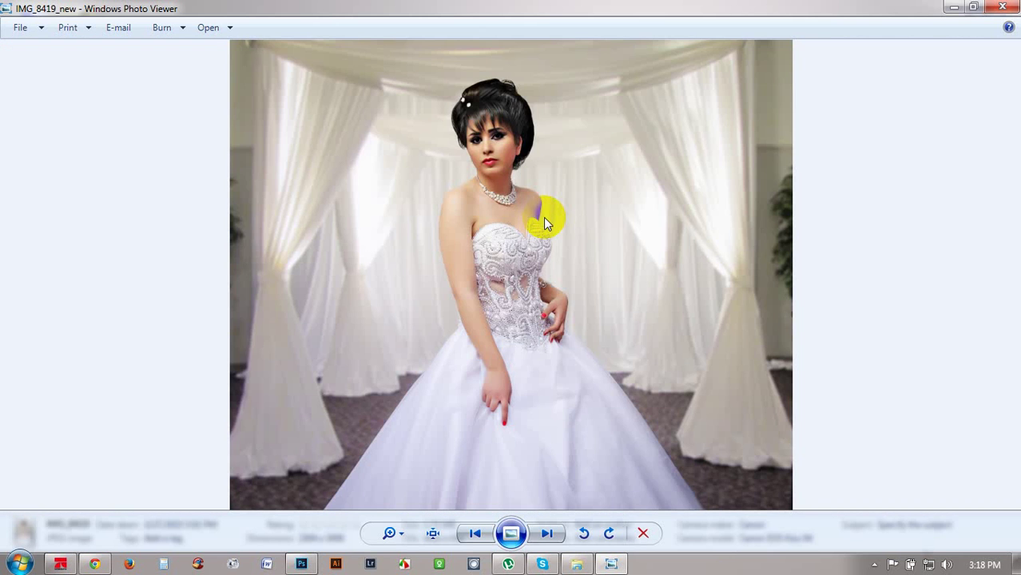
scroll(511, 418, "up", 4)
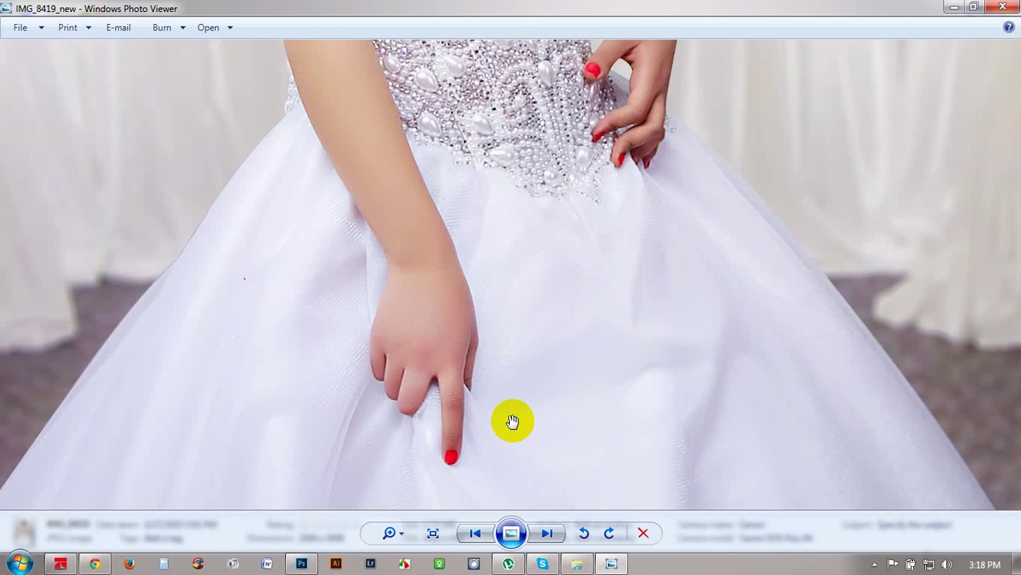
scroll(510, 416, "down", 2)
scroll(512, 413, "down", 2)
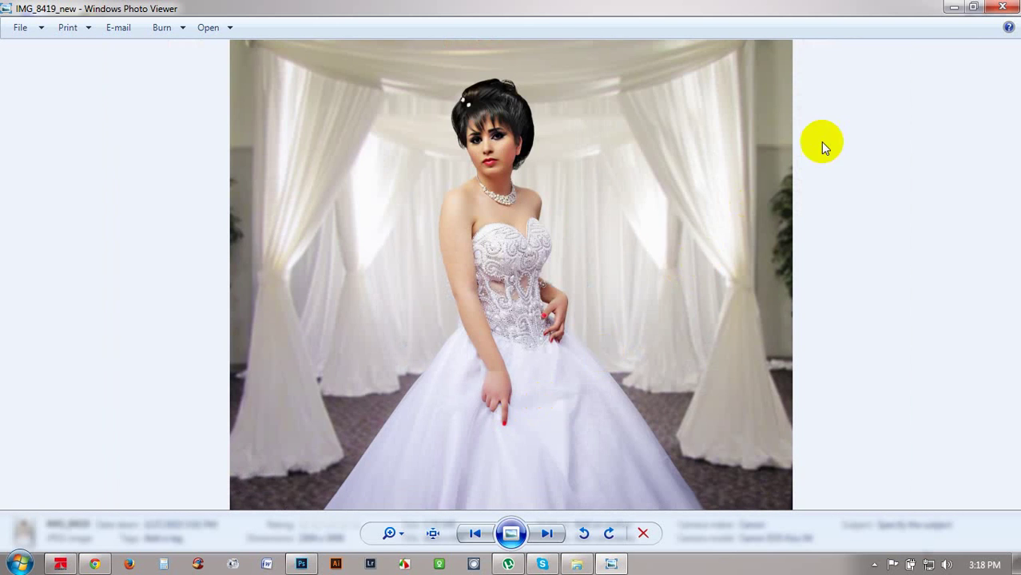
key("Left")
key("Right")
left_click(1005, 6)
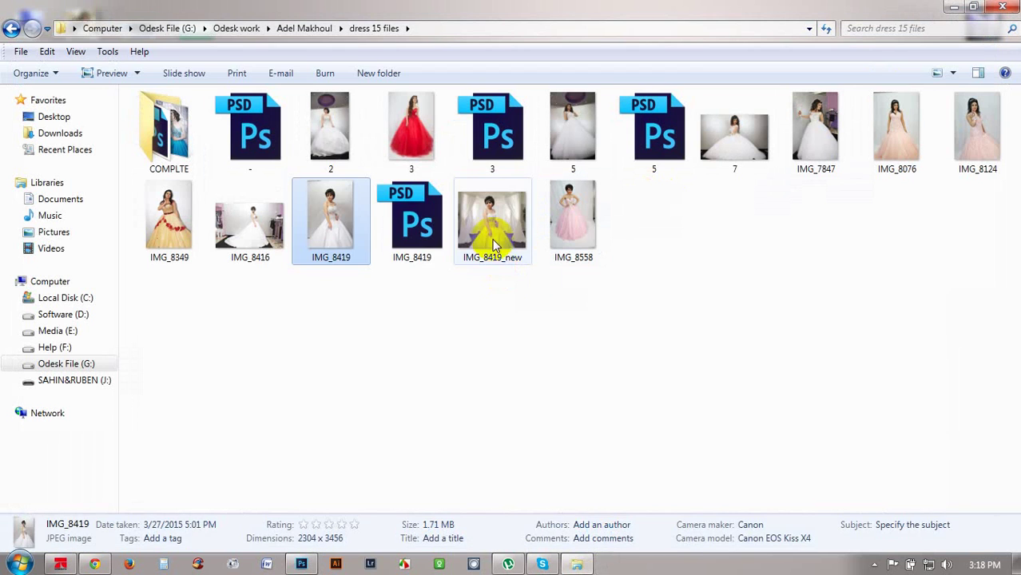
- Move the IMG_8419 photo, its PSD file and IMG_8419_new into the COMPLTE folder
left_click(491, 246)
left_click_drag(499, 329, 175, 143)
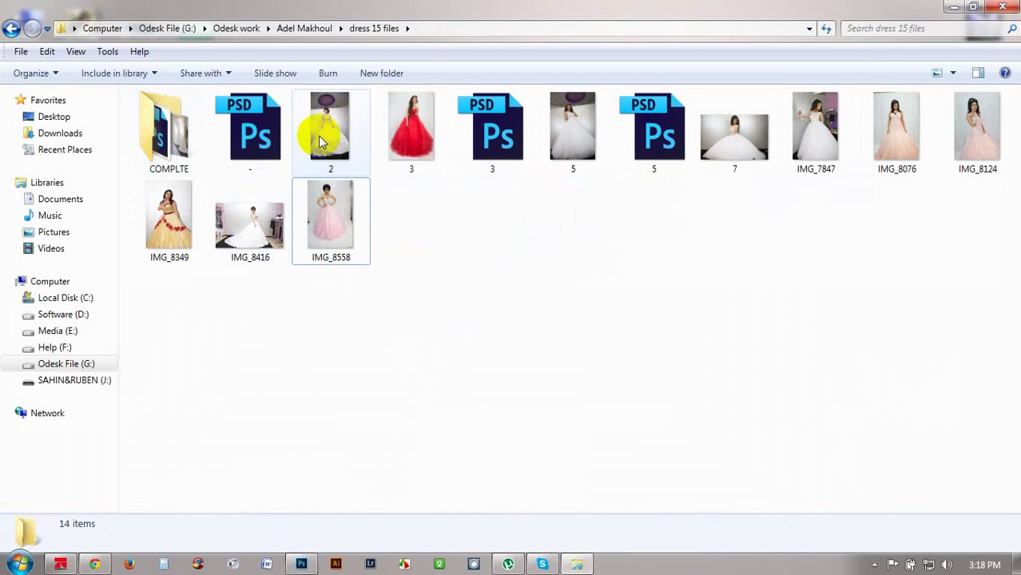